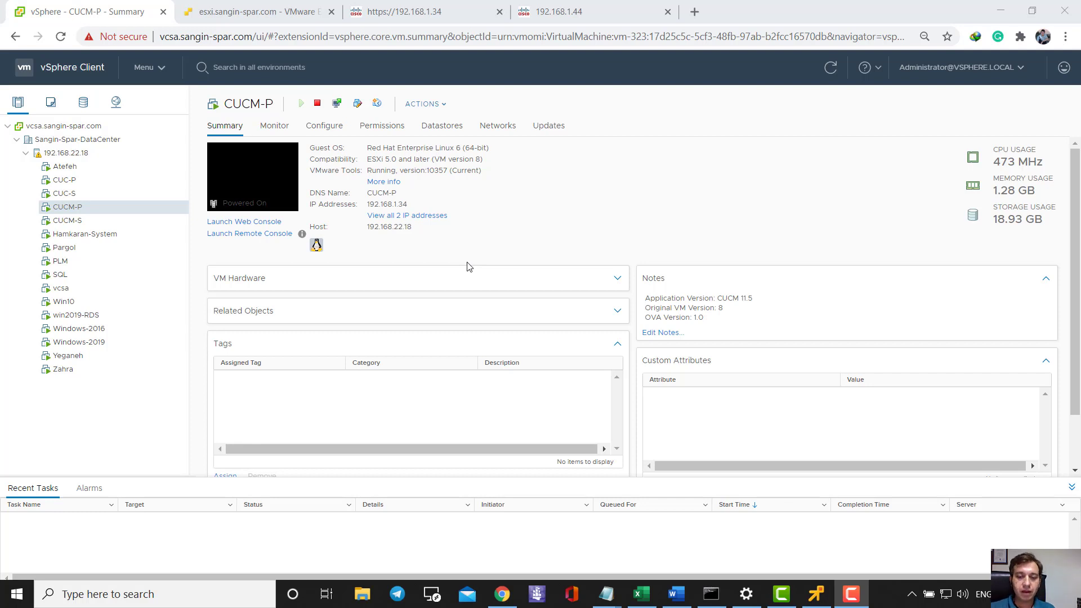
# - Find CUCM-P under vlan 100 in the vSphere networking view and list all its IP addresses
pyautogui.click(149, 412)
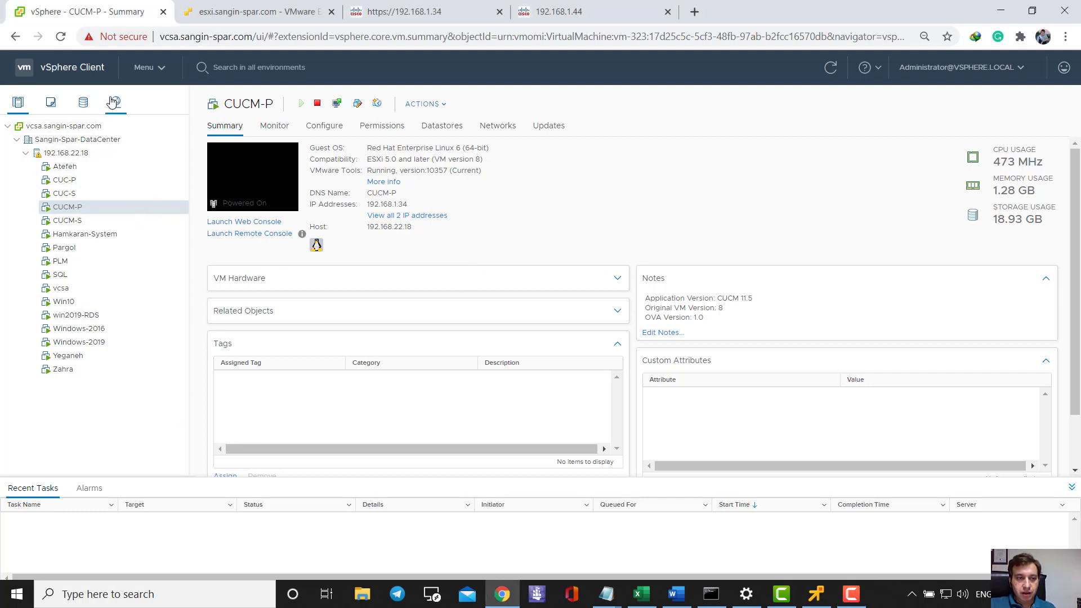
pyautogui.click(115, 102)
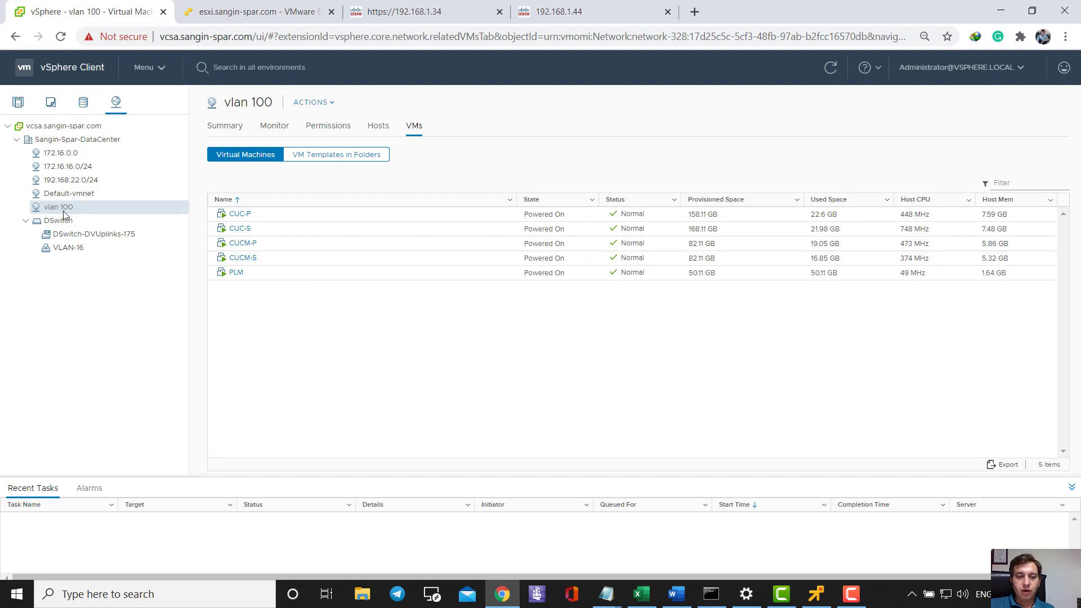
pyautogui.click(265, 243)
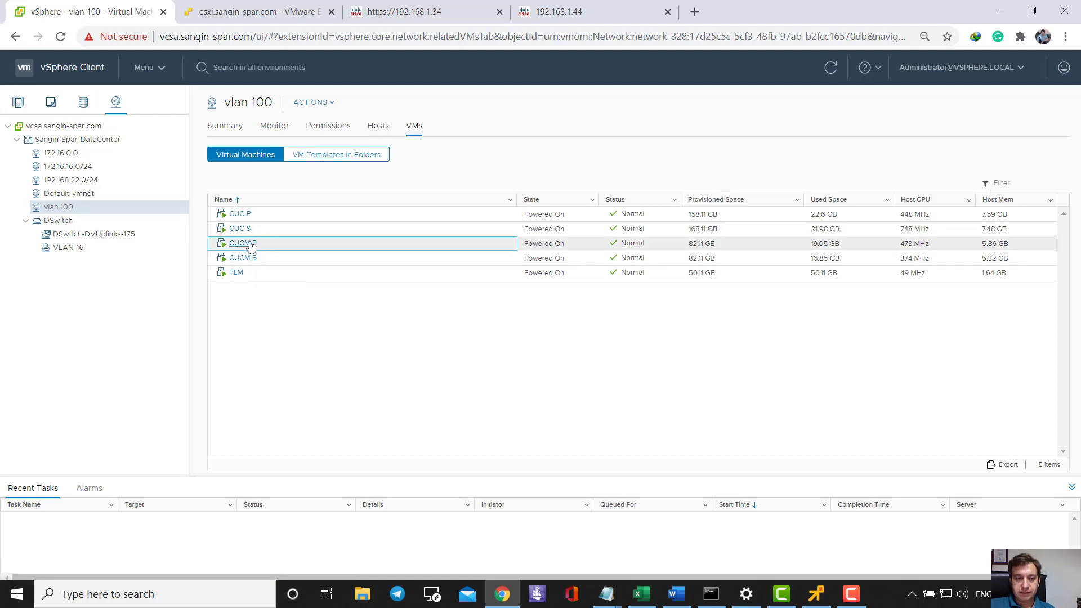
pyautogui.click(248, 243)
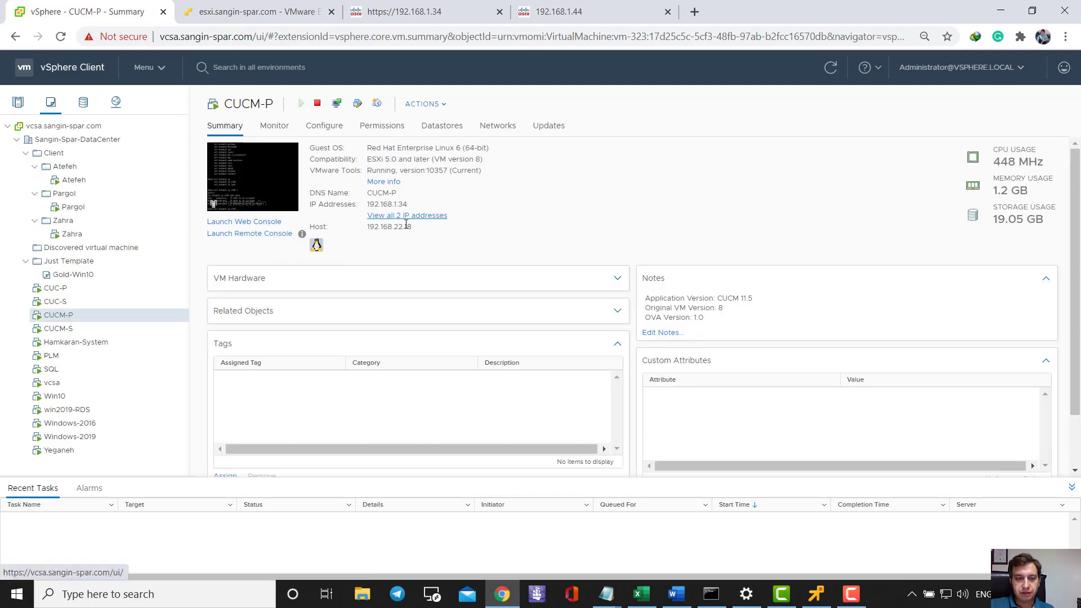
pyautogui.click(428, 215)
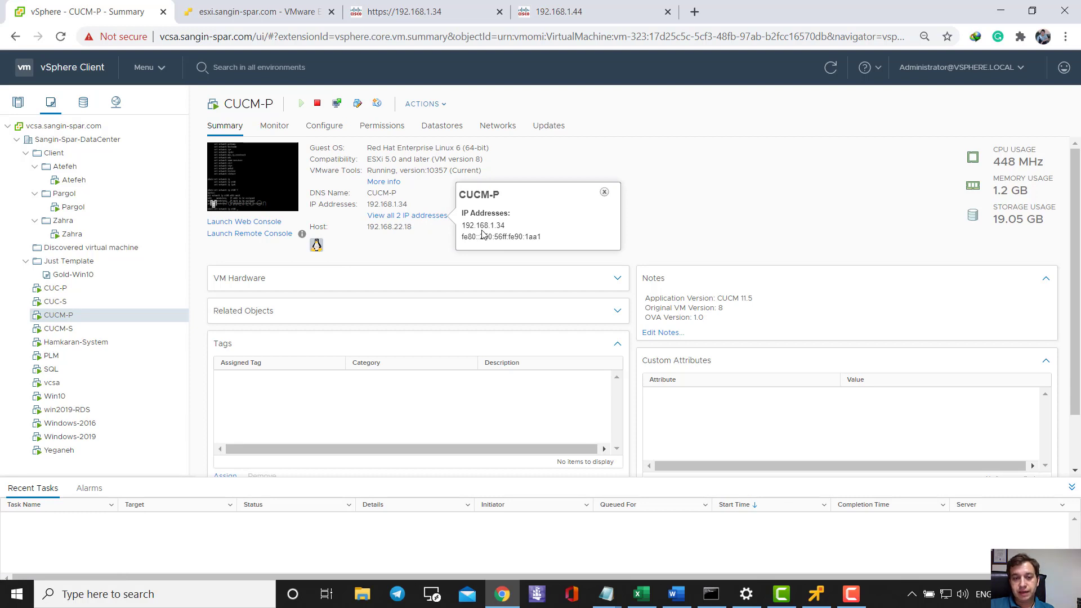
# - Check the Cisco page at 192.168.1.34, then move to the ESXi host client's CUCM-P page
pyautogui.click(425, 11)
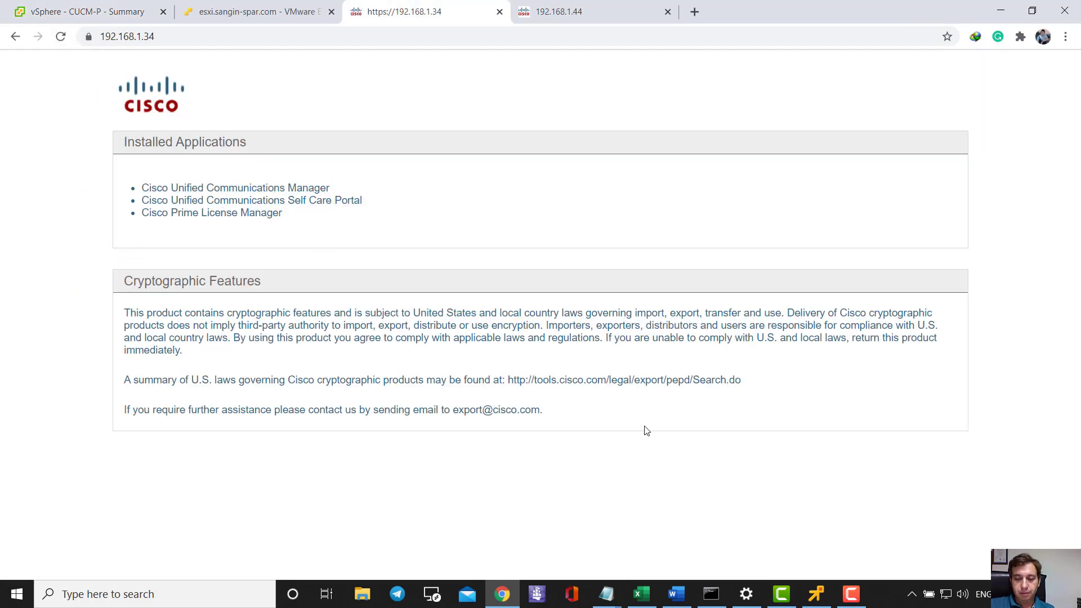
pyautogui.click(84, 11)
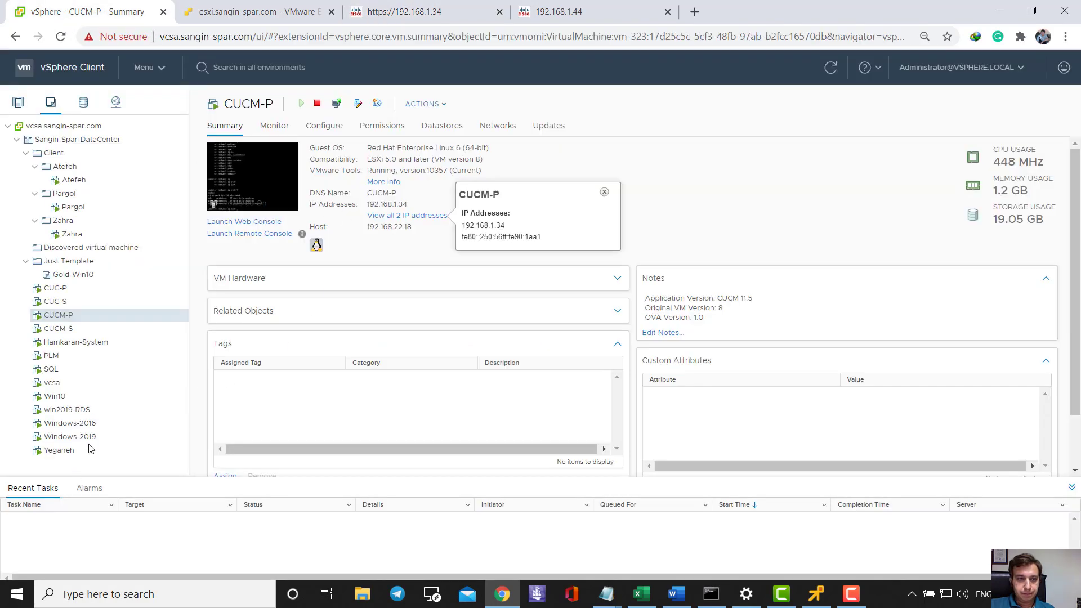
pyautogui.click(259, 11)
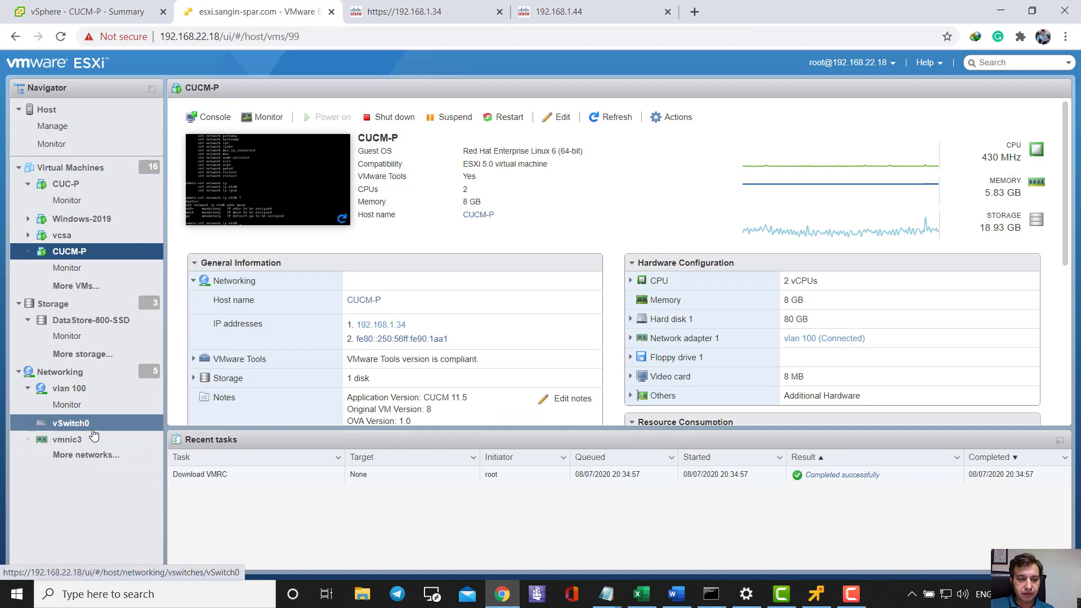
# - Review the vlan 100 port group's settings, showing VLAN ID 100 on vSwitch0
pyautogui.click(91, 457)
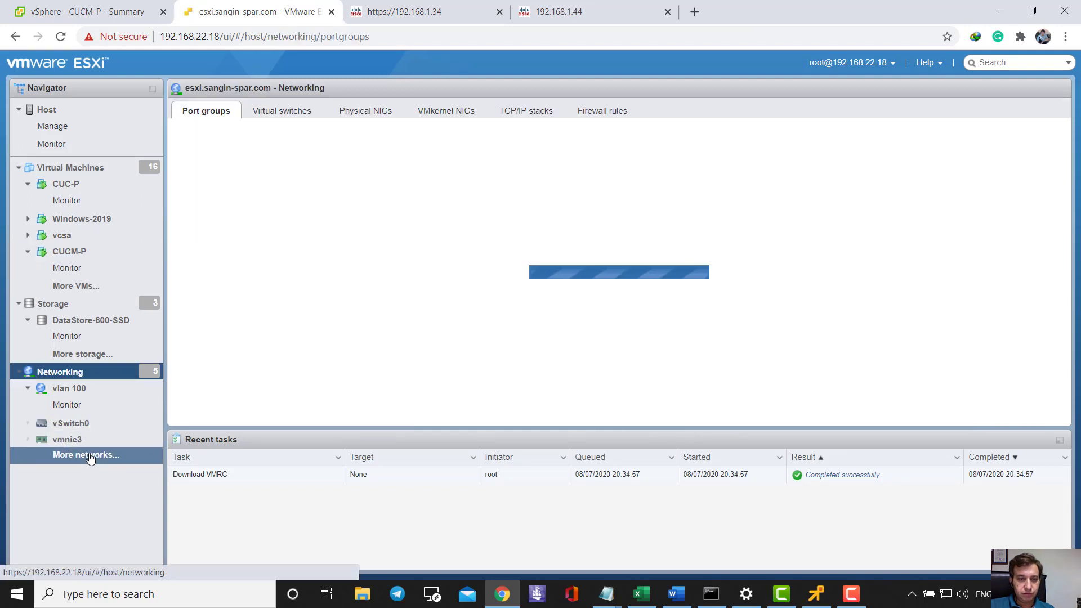
pyautogui.click(219, 216)
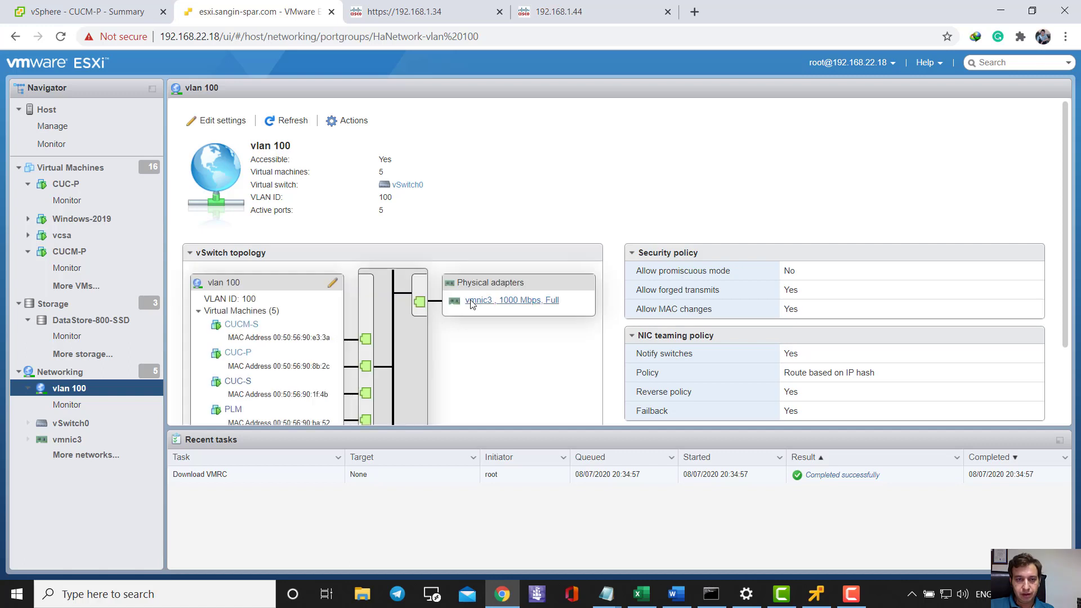
pyautogui.click(218, 120)
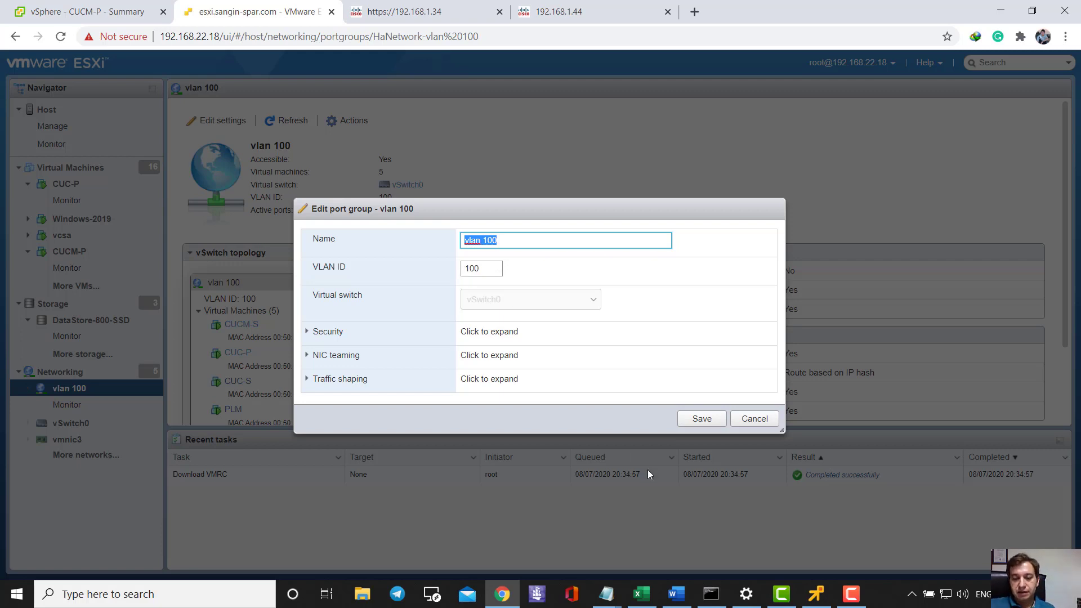
pyautogui.click(201, 593)
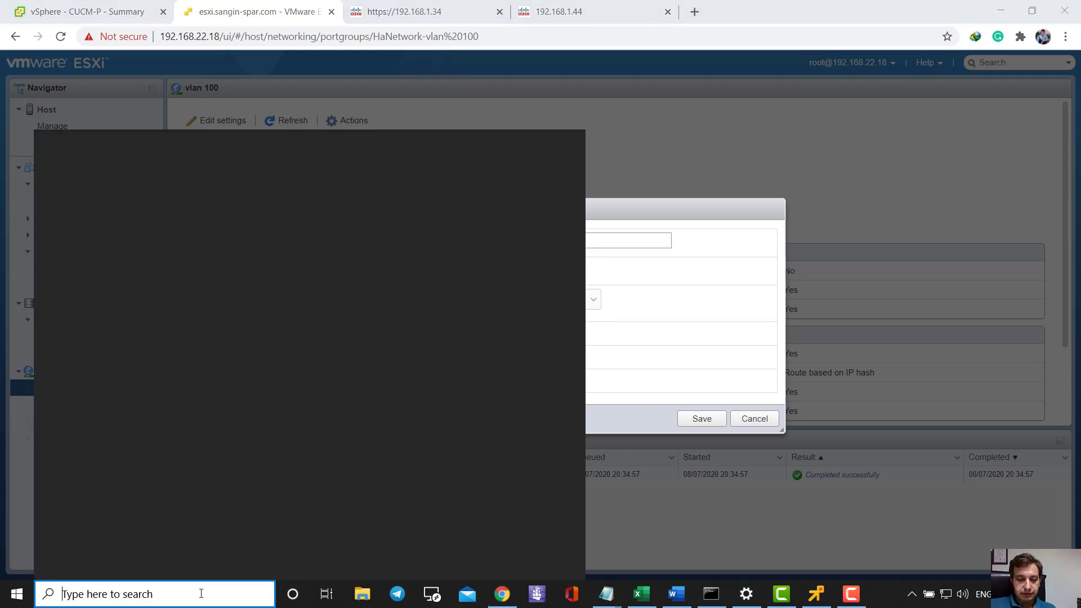
# - Launch Tera Term, SSH into switch 192.168.22.1 with the account credentials, and enter enable mode
pyautogui.write('ter')
pyautogui.press('Return')
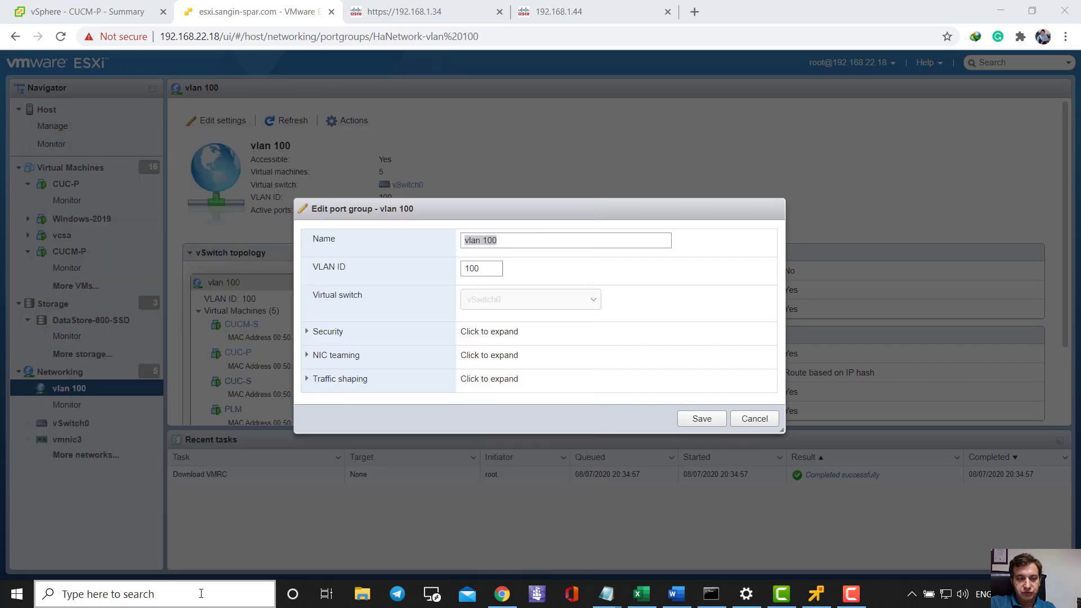
pyautogui.press('Return')
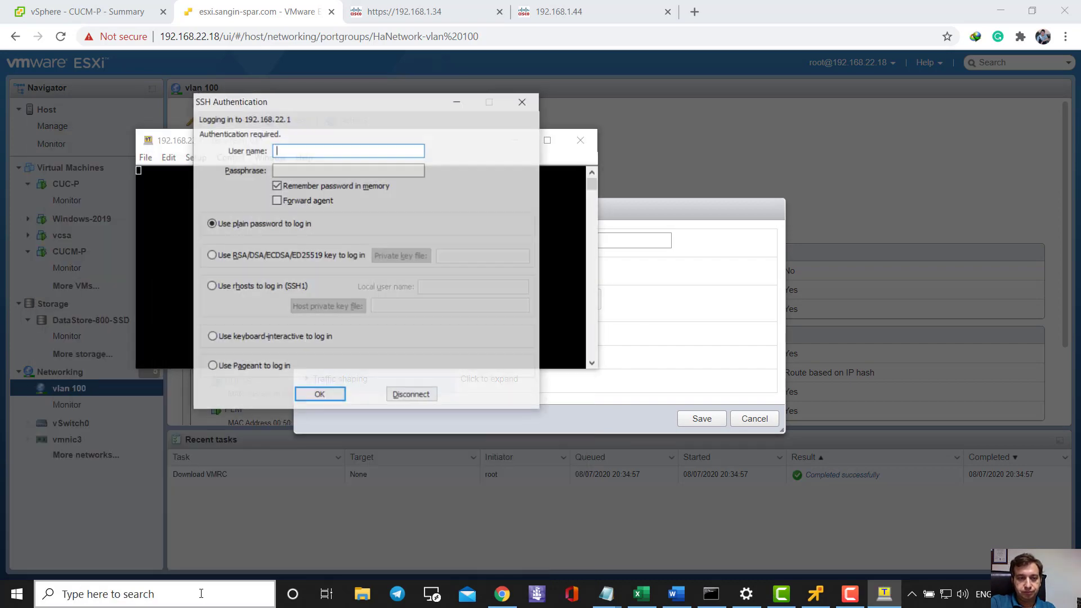
pyautogui.write('mohammad')
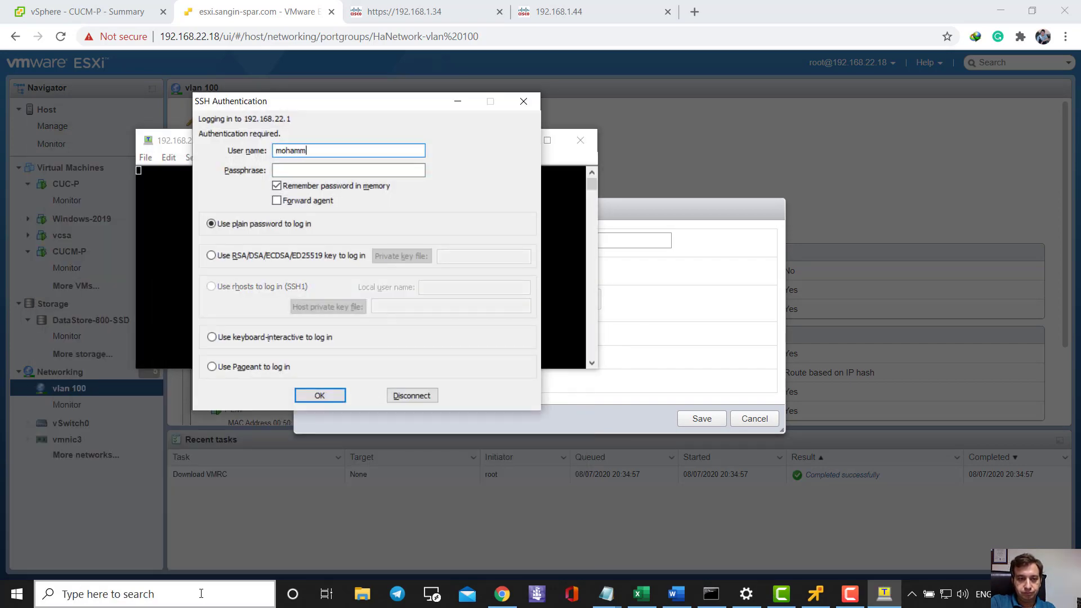
pyautogui.press('Tab')
pyautogui.write('***********')
pyautogui.press('Return')
pyautogui.write('en')
pyautogui.press('Return')
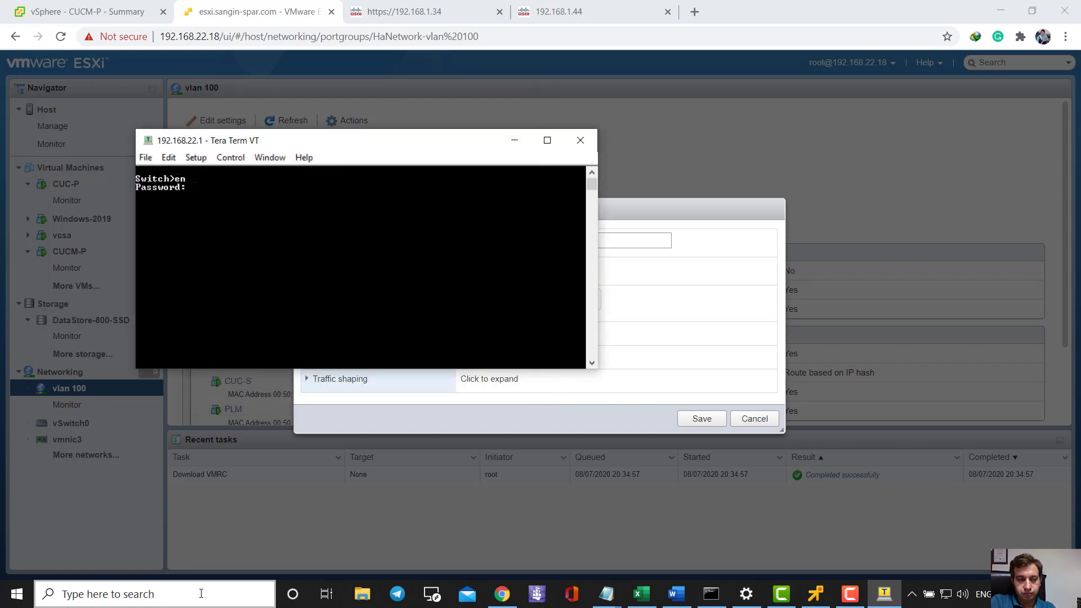
pyautogui.press('Return')
# - Run show running-config and page through to interface Vlan100 at 192.168.1.1
pyautogui.write('show runn')
pyautogui.press('Return')
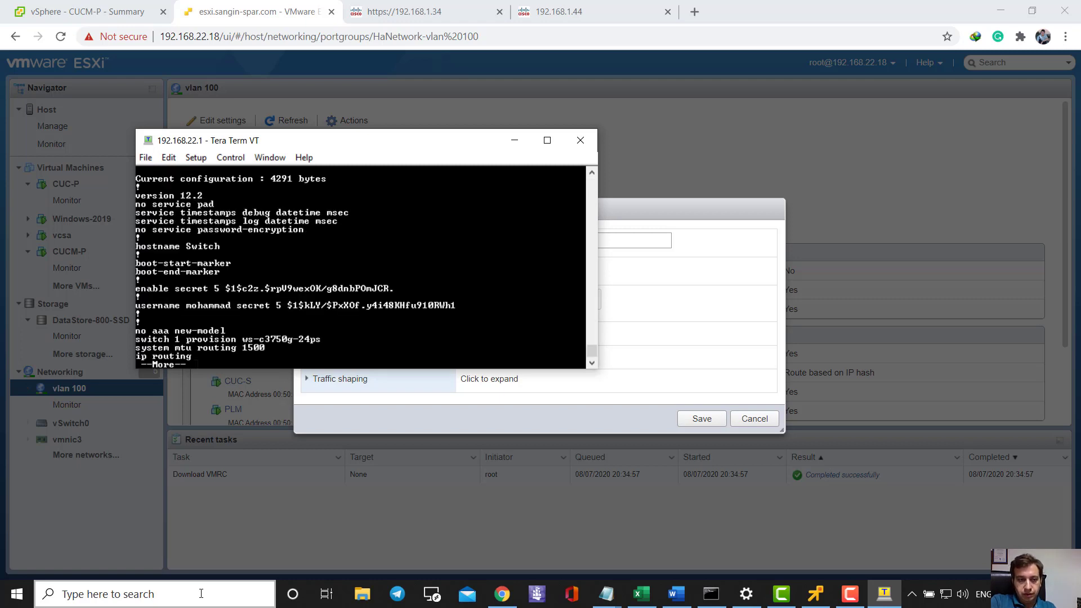
pyautogui.press('space')
pyautogui.press('space')
pyautogui.press('space')
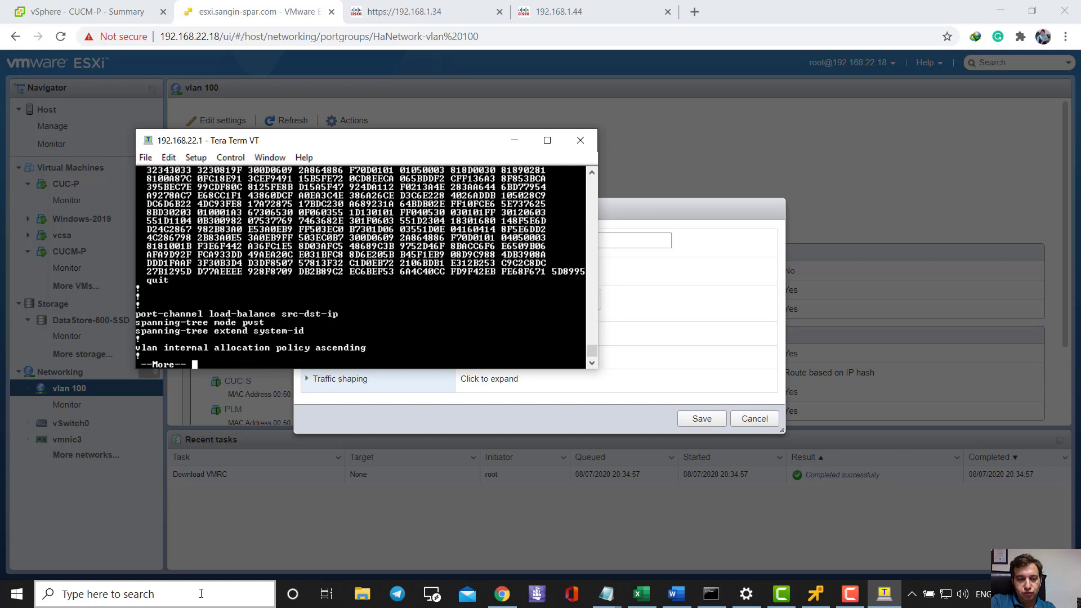
pyautogui.press('space')
pyautogui.press('space')
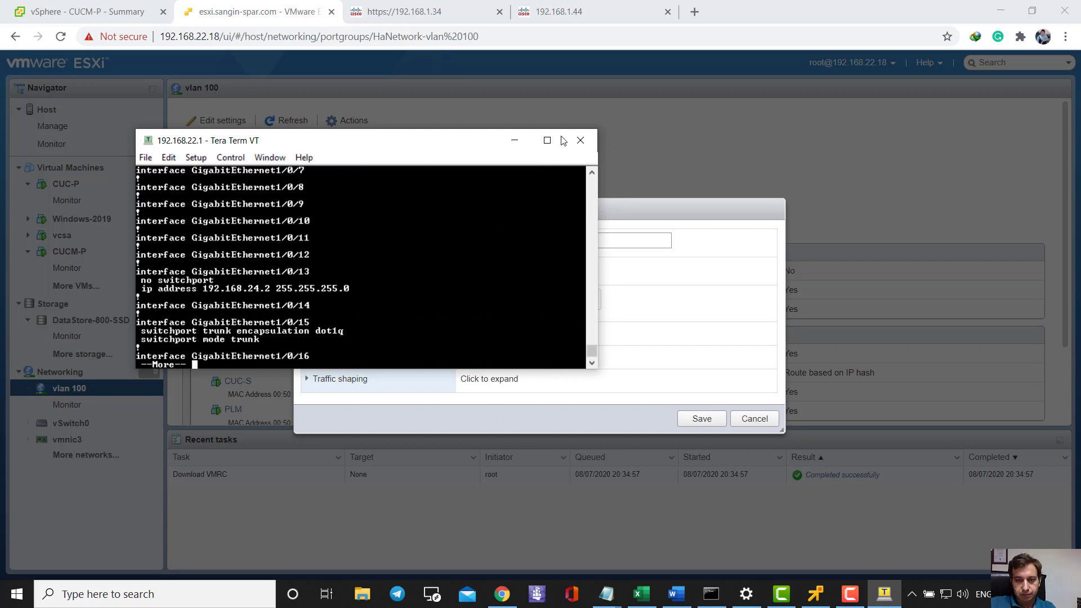
pyautogui.moveTo(597, 130); pyautogui.dragTo(727, 78)
pyautogui.press('Return')
pyautogui.press('Return')
pyautogui.press('Return')
pyautogui.press('Return')
pyautogui.press('Return')
pyautogui.press('Return')
pyautogui.press('Return')
pyautogui.press('Return')
pyautogui.press('Return')
pyautogui.press('Return')
pyautogui.press('Return')
pyautogui.press('Return')
pyautogui.press('Return')
pyautogui.press('Return')
pyautogui.press('Return')
pyautogui.press('Return')
pyautogui.press('Return')
pyautogui.press('Return')
pyautogui.press('Return')
pyautogui.press('Return')
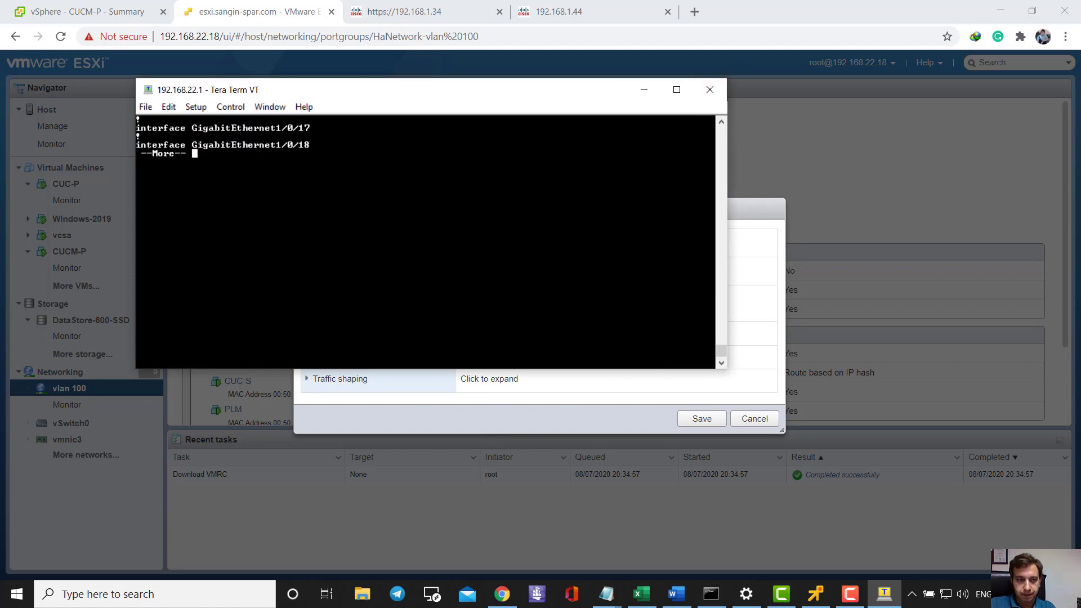
pyautogui.press('Return')
pyautogui.press('Return')
pyautogui.press('Return')
pyautogui.press('Return')
pyautogui.press('Return')
pyautogui.press('Return')
pyautogui.press('Return')
pyautogui.press('Return')
pyautogui.press('Return')
pyautogui.press('Return')
pyautogui.press('Return')
pyautogui.press('Return')
pyautogui.press('Return')
pyautogui.press('Return')
pyautogui.press('Return')
pyautogui.press('Return')
pyautogui.press('Return')
pyautogui.press('Return')
pyautogui.press('Return')
pyautogui.press('Return')
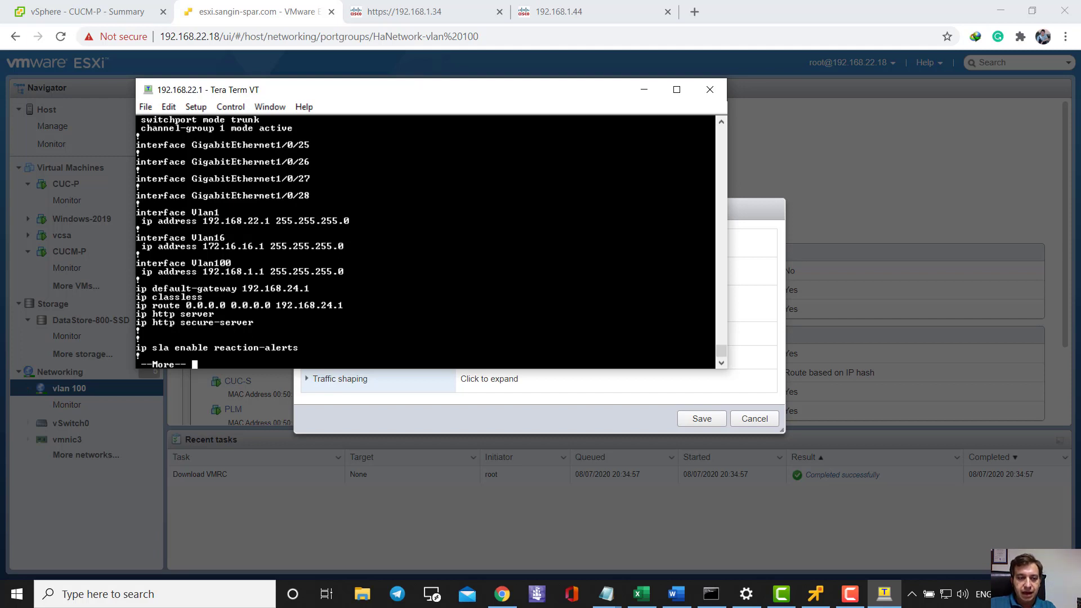
pyautogui.press('Return')
pyautogui.press('Return')
pyautogui.press('Return')
pyautogui.press('Return')
pyautogui.press('Return')
pyautogui.press('Return')
pyautogui.press('Return')
pyautogui.press('Return')
pyautogui.press('Return')
pyautogui.press('Return')
pyautogui.press('Return')
pyautogui.press('Return')
pyautogui.press('Return')
pyautogui.press('Return')
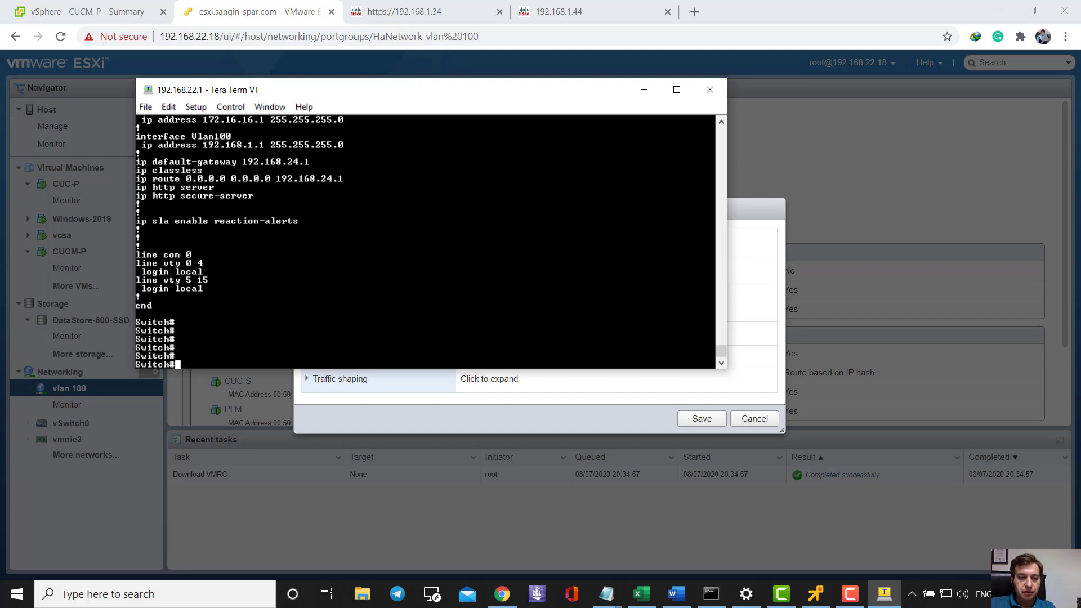
pyautogui.scroll(3, 425, 242)
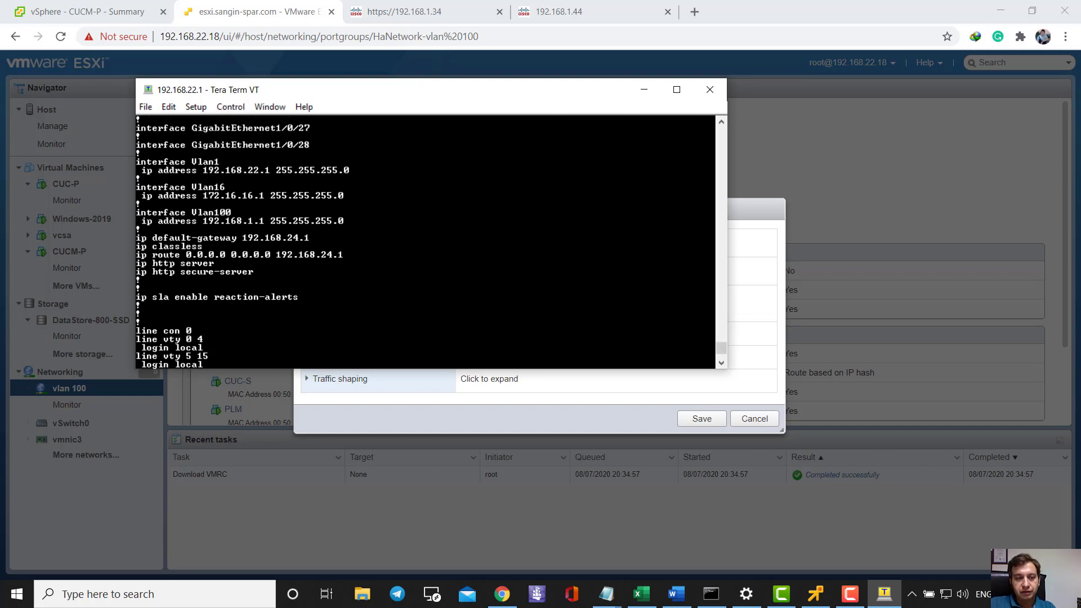
pyautogui.scroll(1, 425, 242)
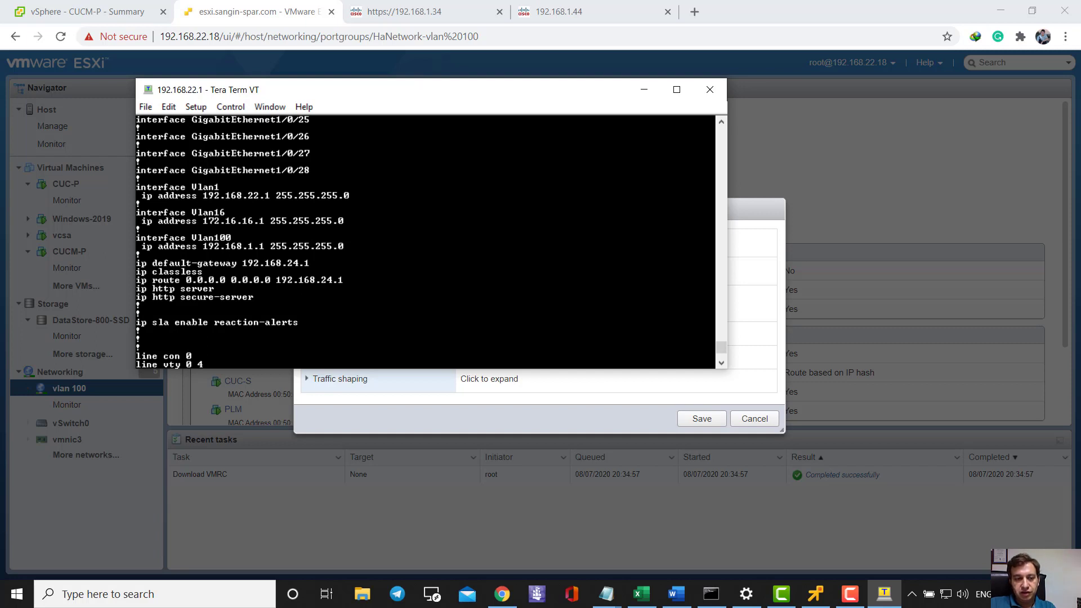
pyautogui.moveTo(203, 245); pyautogui.dragTo(260, 246)
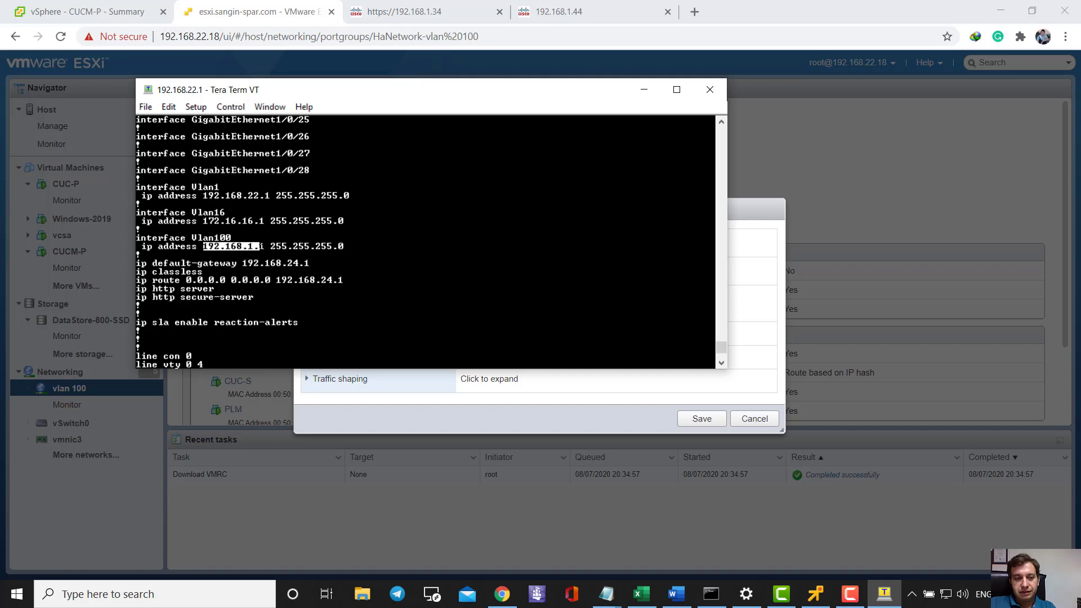
# - In the Notepad plan, highlight the old addresses CUCM-P 192.168.1.34 and CUCM-S 192.168.1.35
pyautogui.click(606, 593)
pyautogui.click(660, 546)
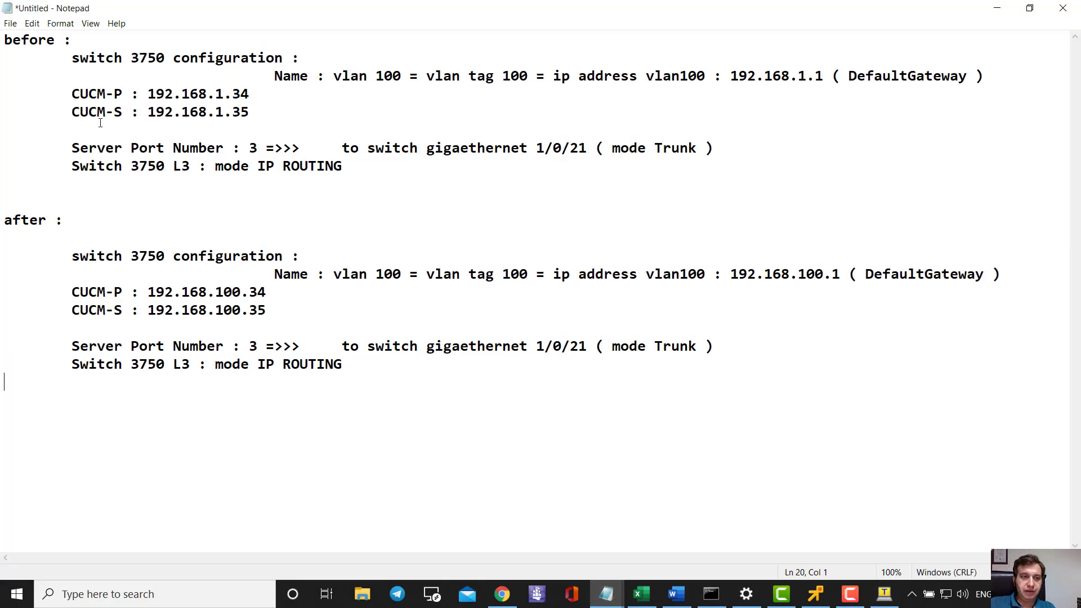
pyautogui.moveTo(148, 93); pyautogui.dragTo(225, 110)
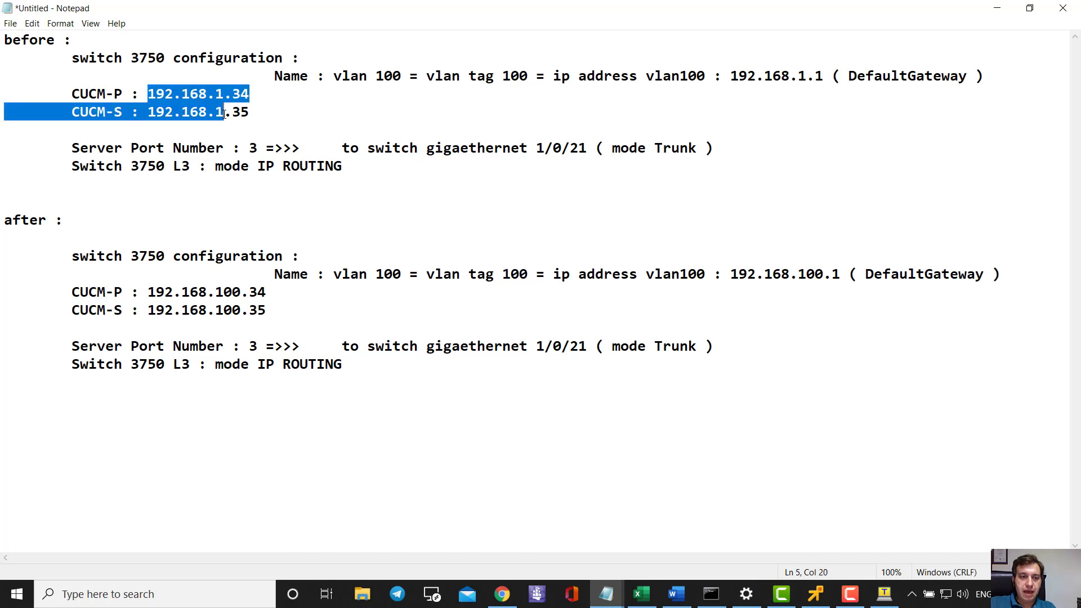
pyautogui.click(181, 94)
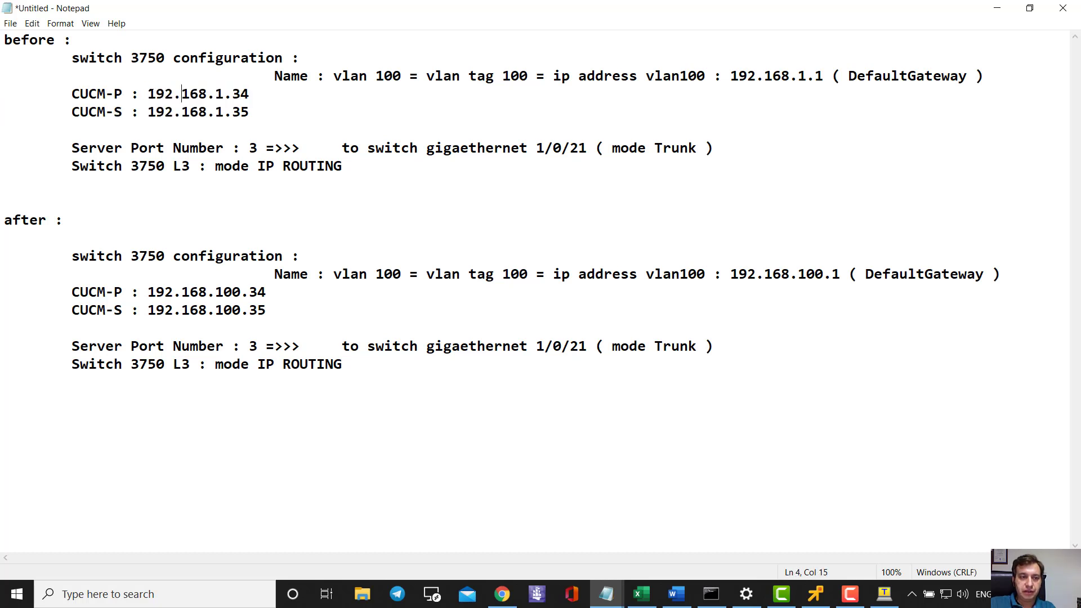
pyautogui.moveTo(148, 93); pyautogui.dragTo(249, 95)
pyautogui.click(181, 112)
pyautogui.moveTo(147, 112); pyautogui.dragTo(242, 113)
pyautogui.click(216, 112)
pyautogui.moveTo(148, 113); pyautogui.dragTo(250, 112)
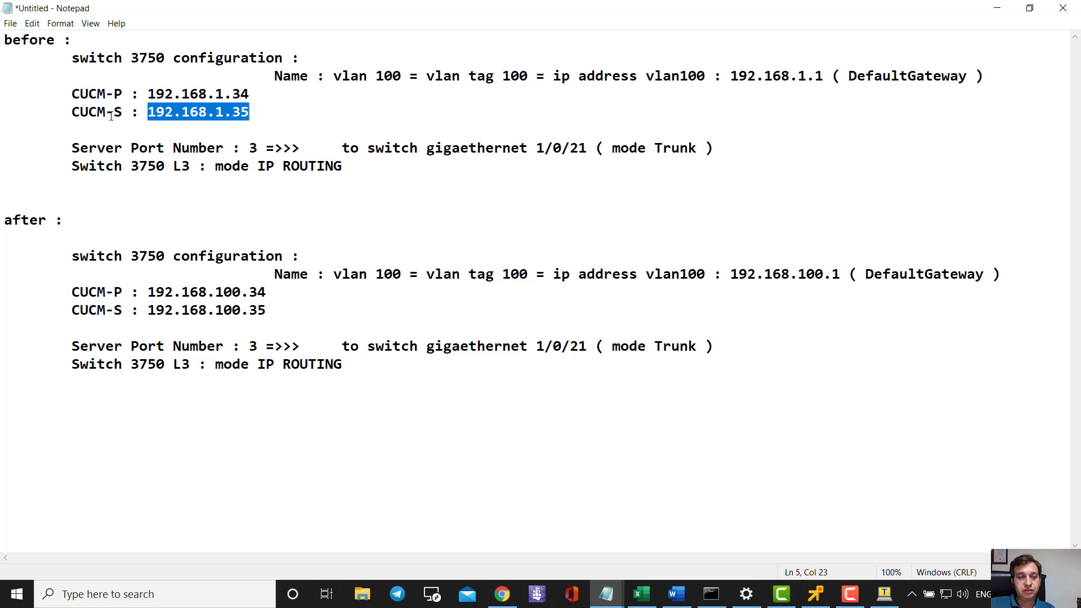
pyautogui.click(175, 110)
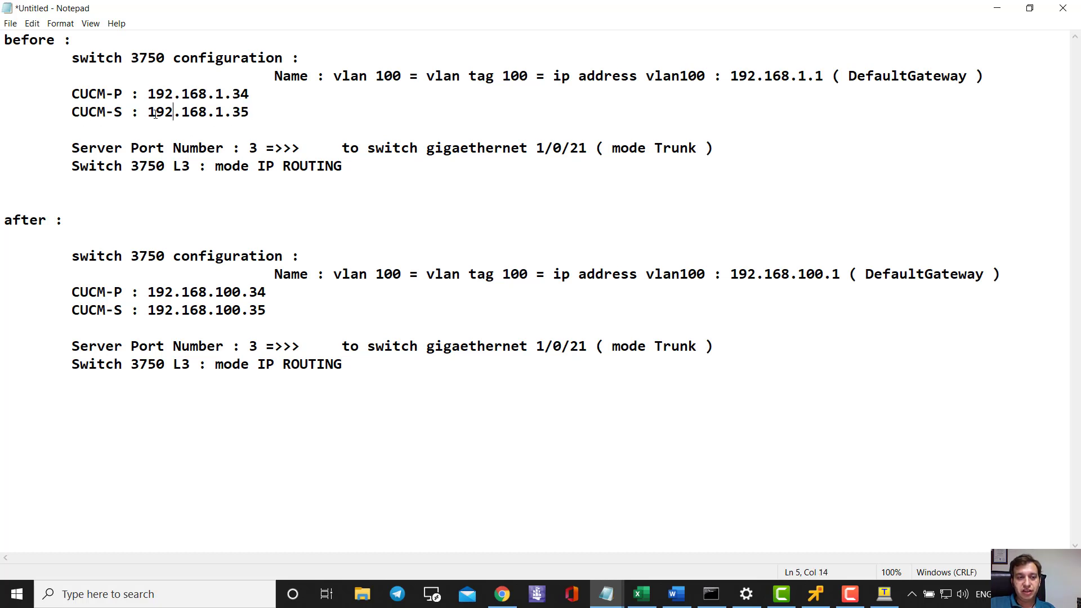
# - Contrast the new addresses 192.168.100.34/.35 with CUCM-P's old 192.168.1.34
pyautogui.moveTo(145, 309); pyautogui.dragTo(271, 304)
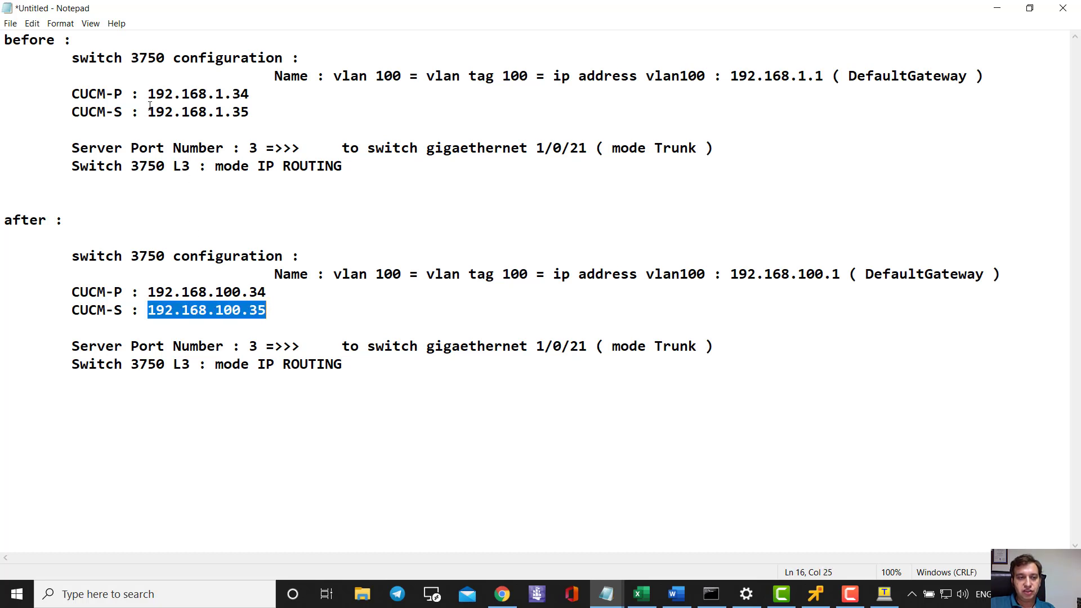
pyautogui.moveTo(131, 94); pyautogui.dragTo(248, 96)
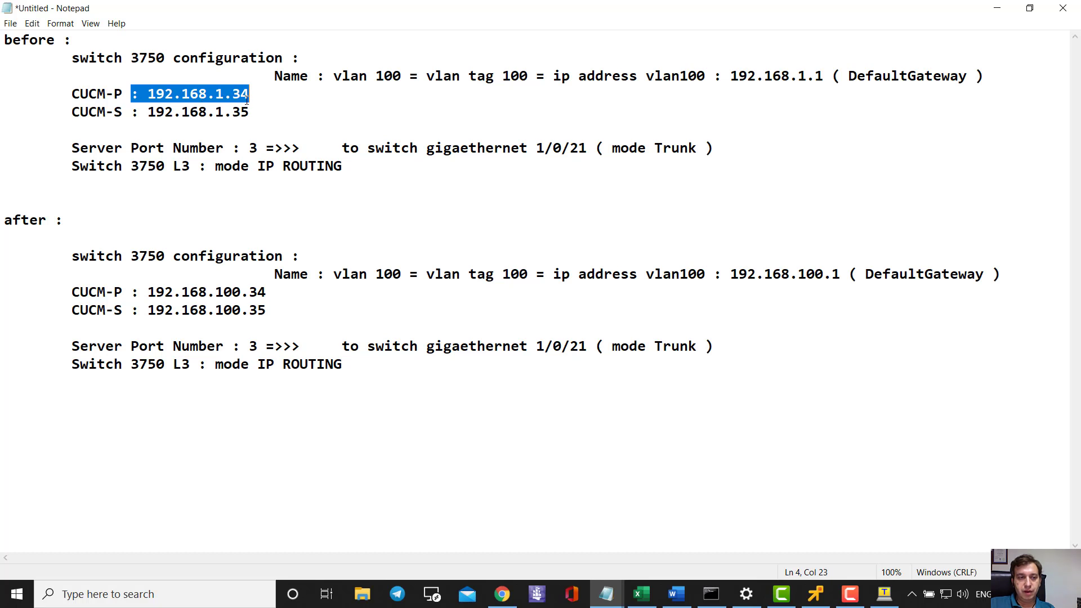
pyautogui.moveTo(148, 292); pyautogui.dragTo(266, 292)
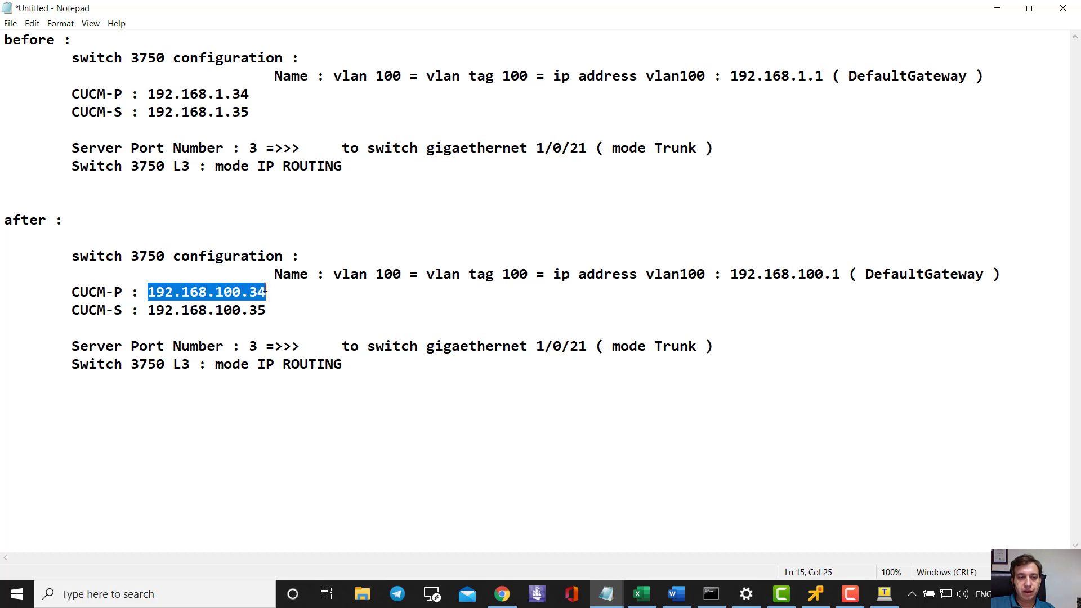
pyautogui.click(246, 293)
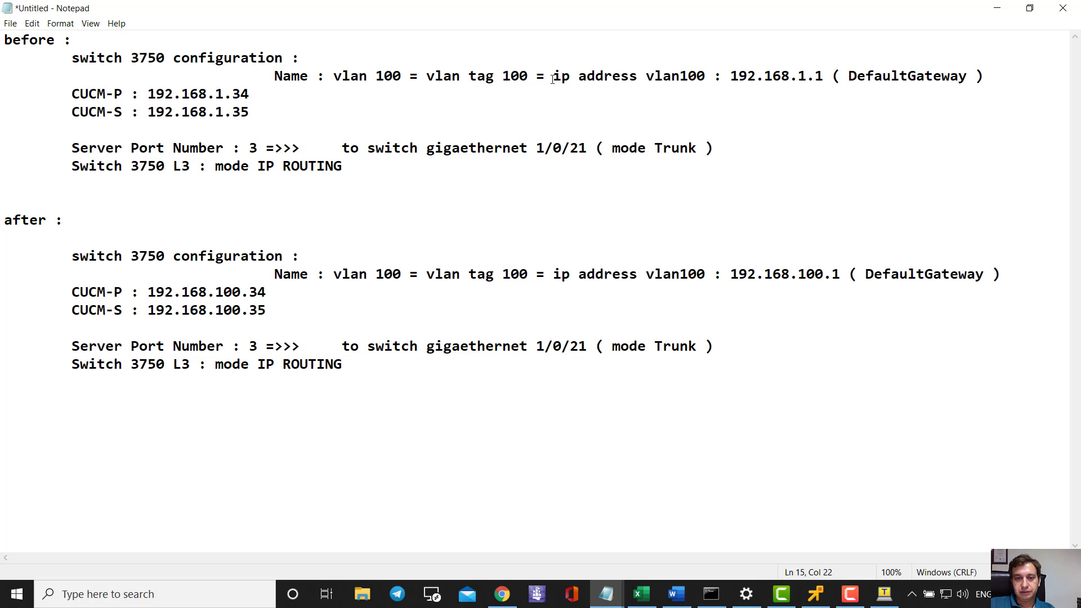
# - Highlight the Vlan100 address line and the new DefaultGateway 192.168.100.1
pyautogui.moveTo(553, 77); pyautogui.dragTo(822, 76)
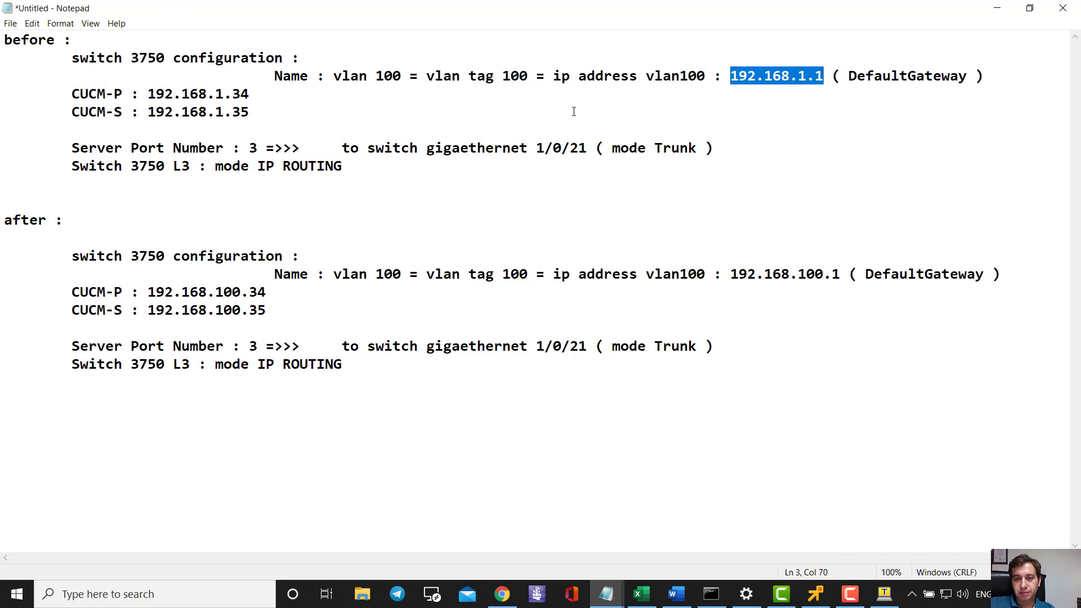
pyautogui.moveTo(731, 274); pyautogui.dragTo(845, 273)
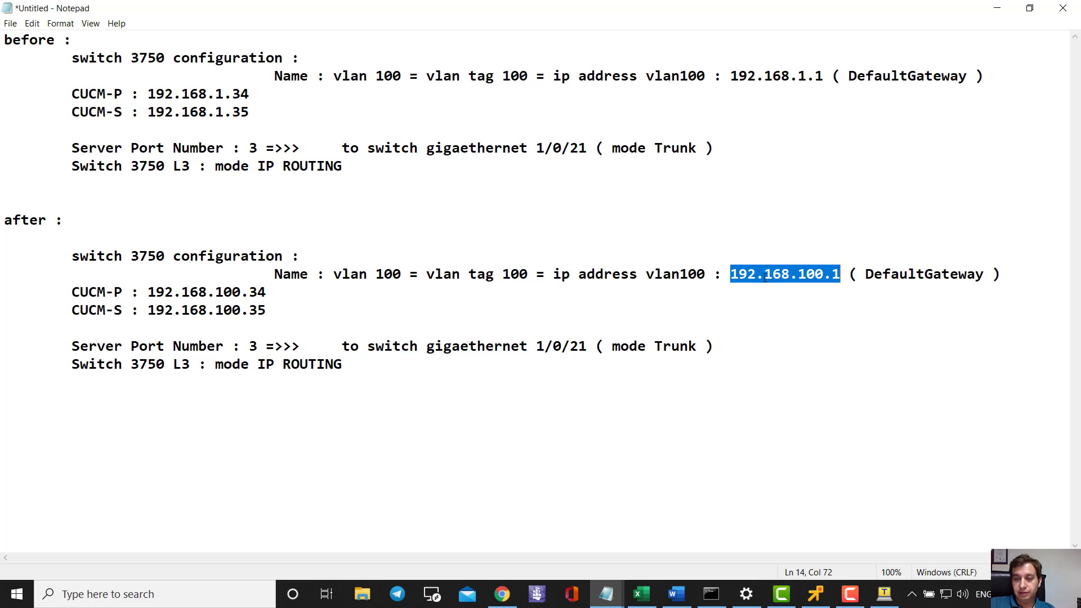
pyautogui.click(765, 277)
pyautogui.moveTo(731, 274); pyautogui.dragTo(1001, 275)
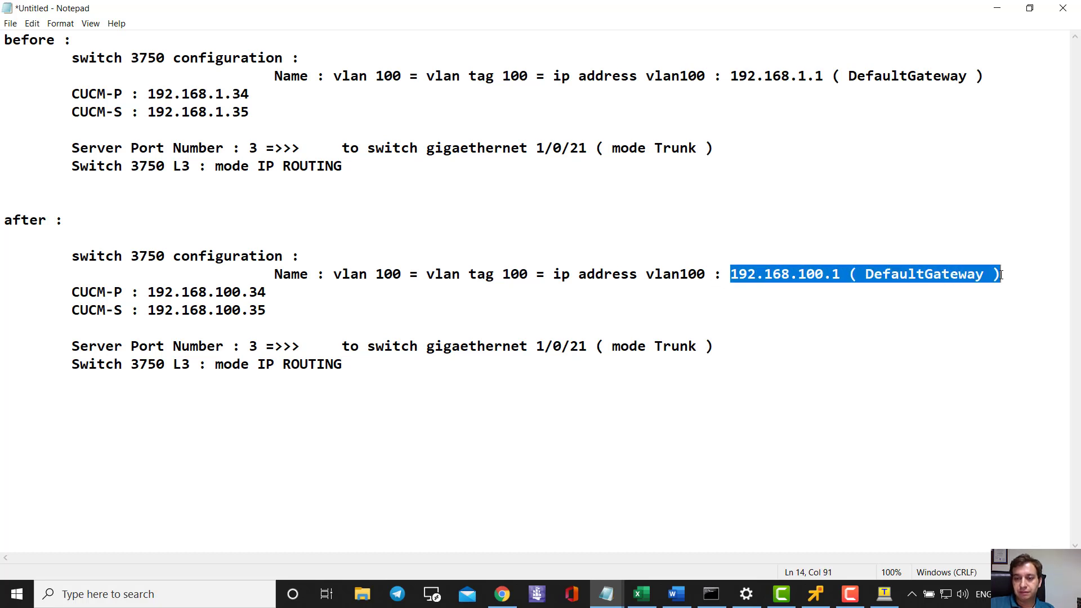
pyautogui.click(782, 238)
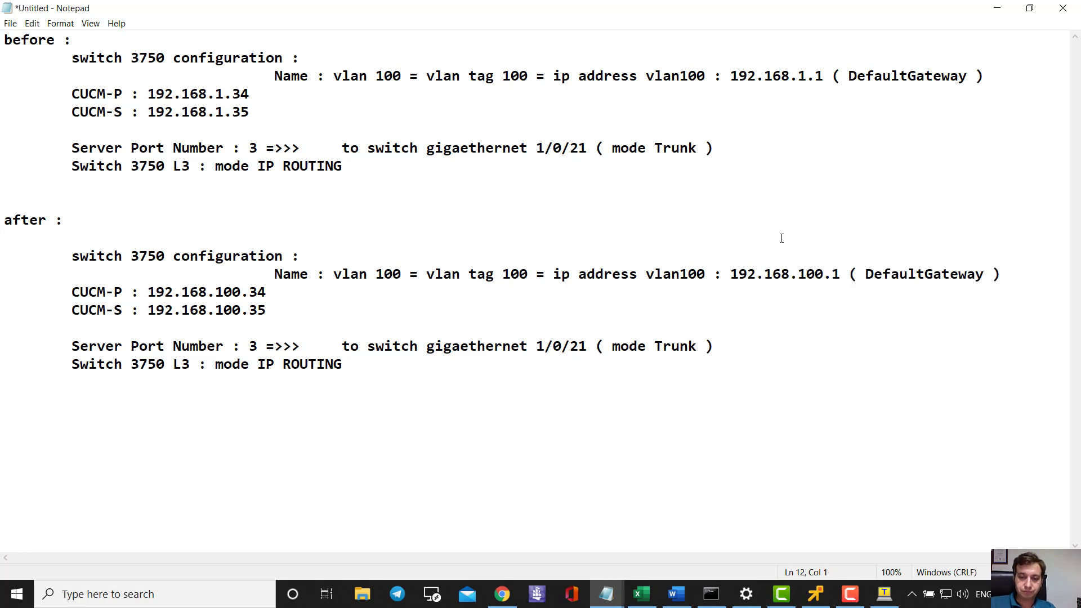
pyautogui.click(502, 594)
# - On the 192.168.1.34 server, choose Cisco Unified Serviceability from the Navigation list
pyautogui.click(396, 12)
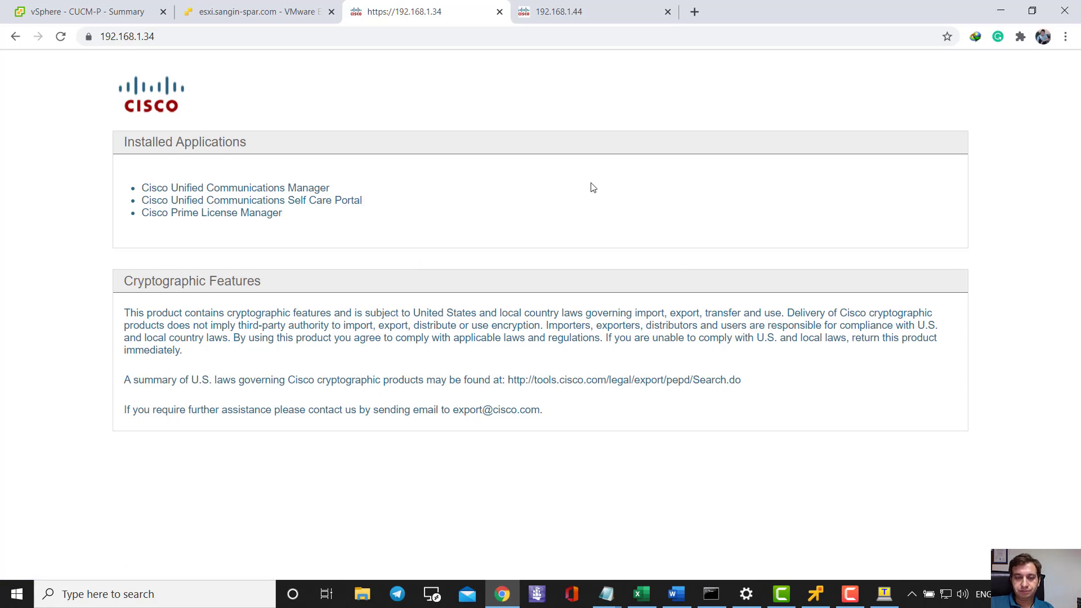
pyautogui.click(321, 187)
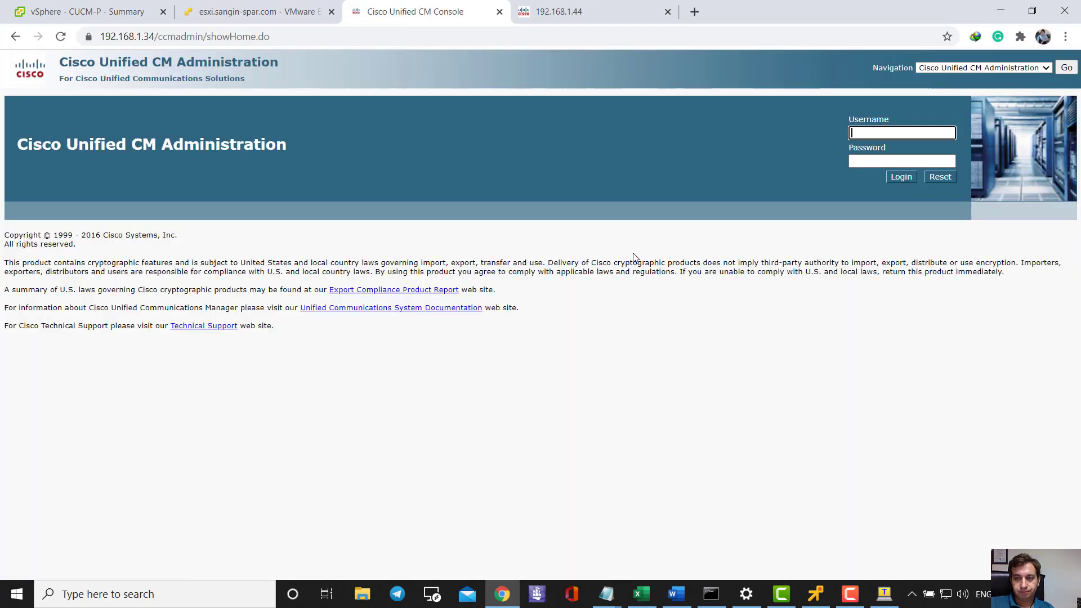
pyautogui.click(1018, 69)
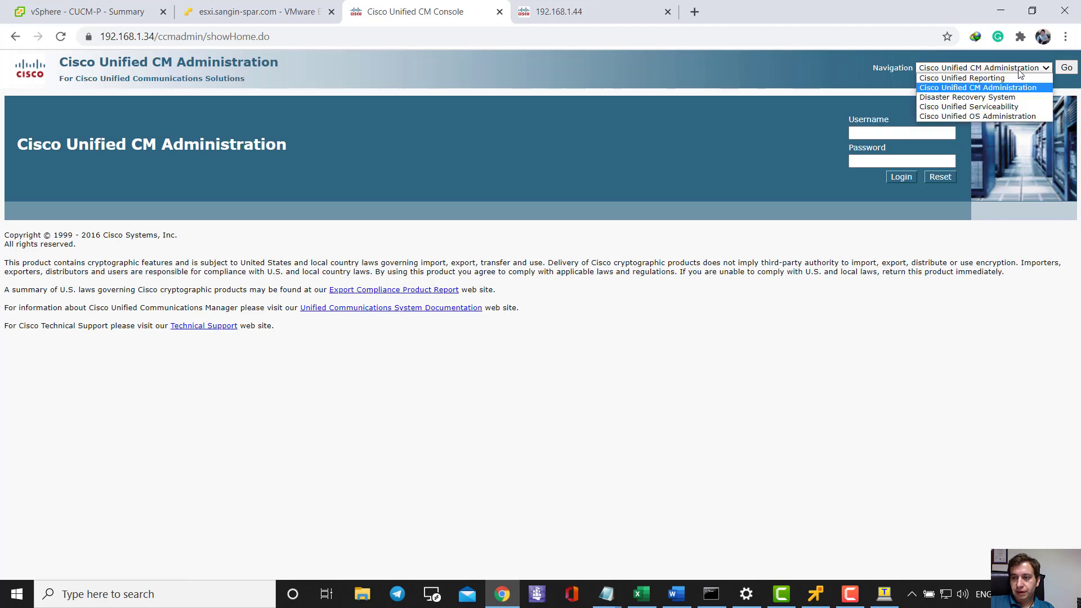
pyautogui.click(1017, 107)
pyautogui.click(1066, 68)
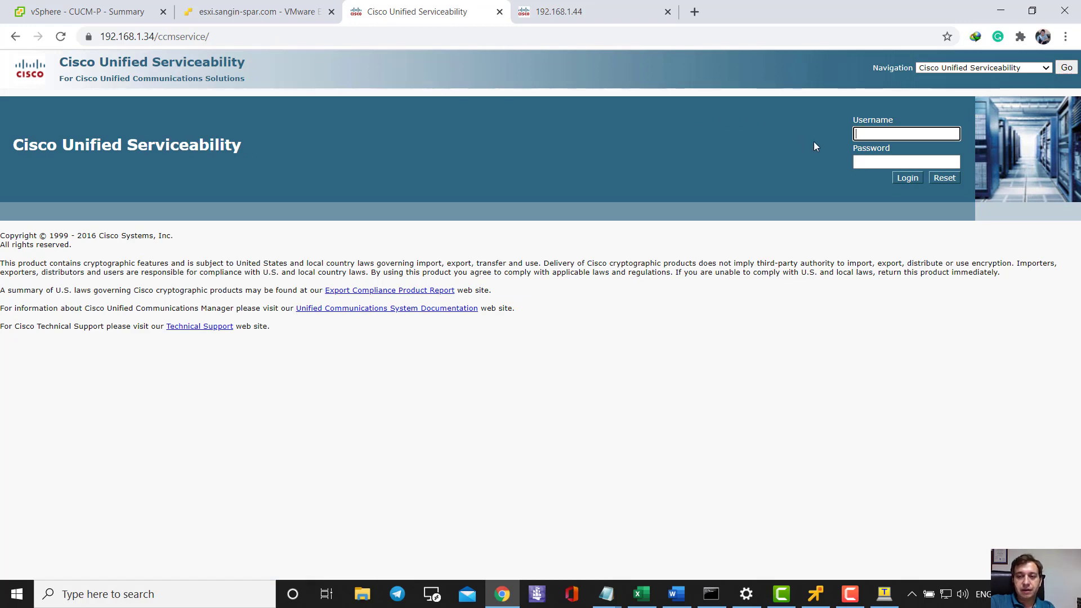
# - Sign in to Serviceability as admin with the account password
pyautogui.write('admin')
pyautogui.press('Tab')
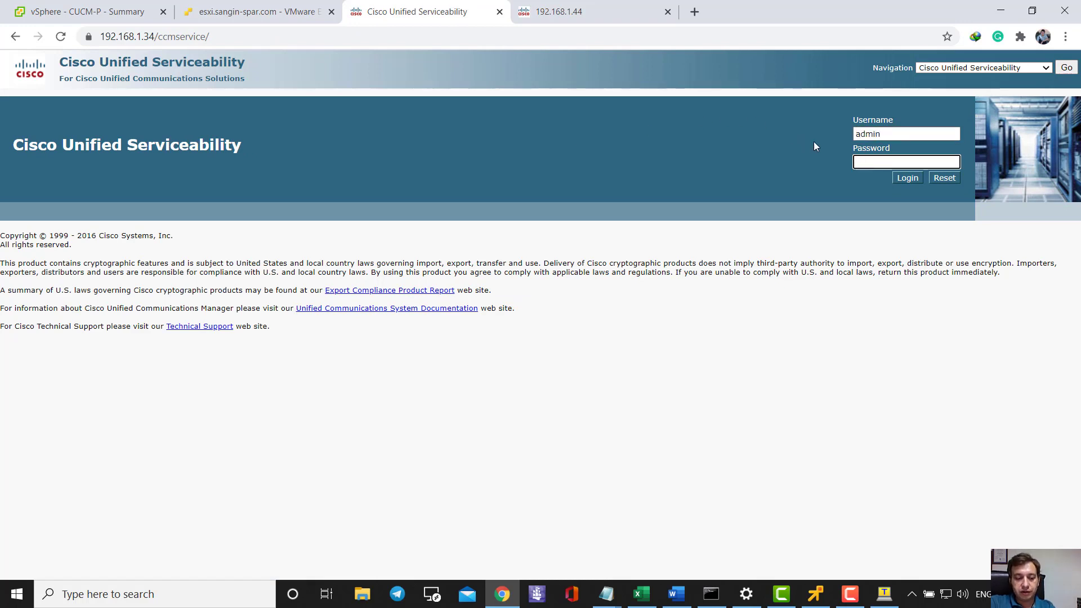
pyautogui.write('************')
pyautogui.press('Return')
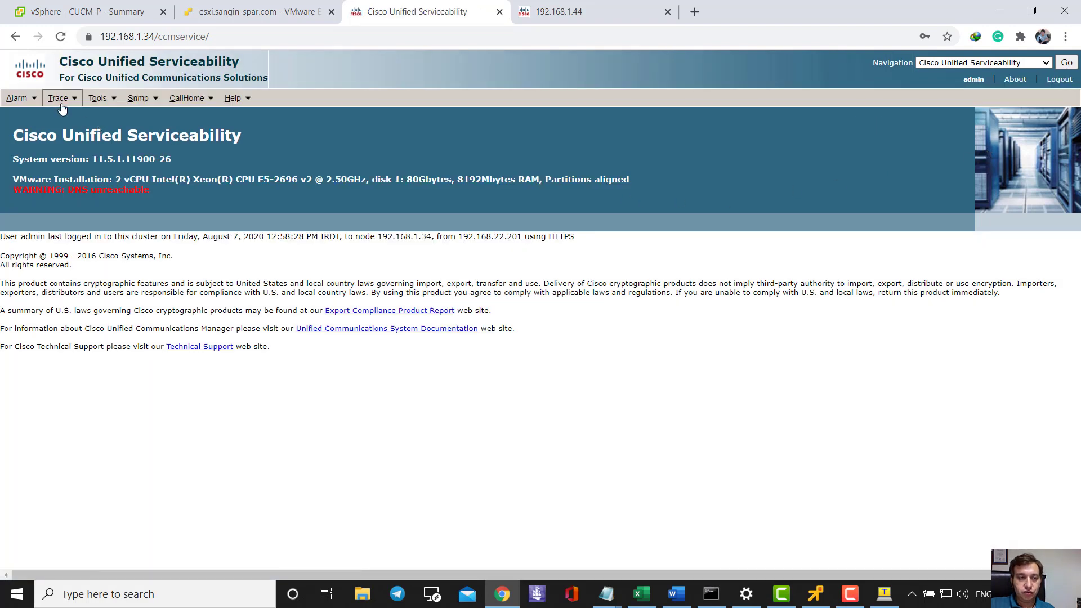
pyautogui.click(57, 98)
pyautogui.click(1013, 63)
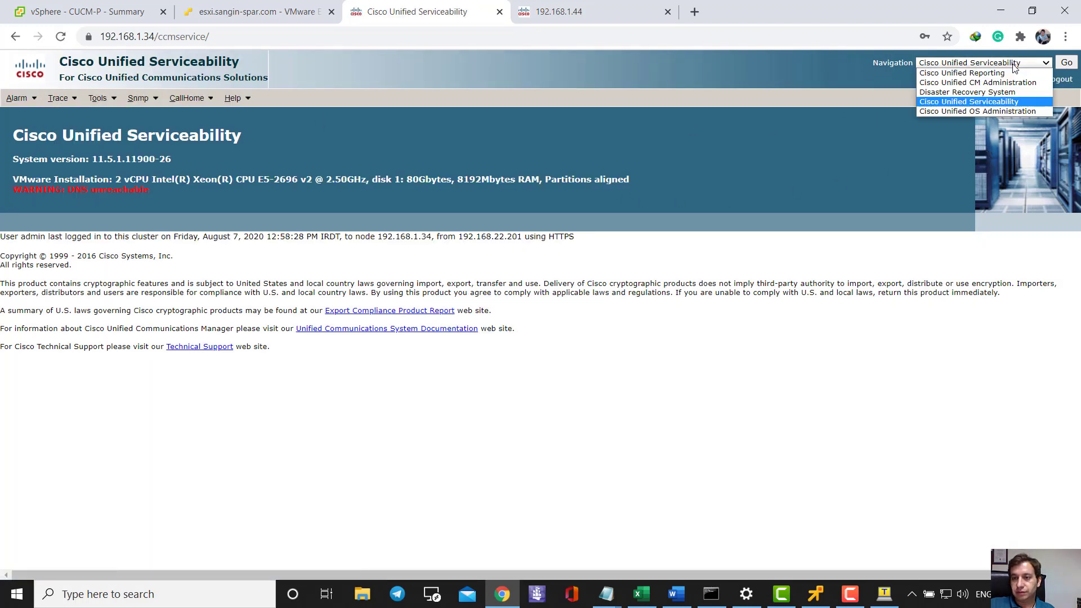
pyautogui.click(651, 137)
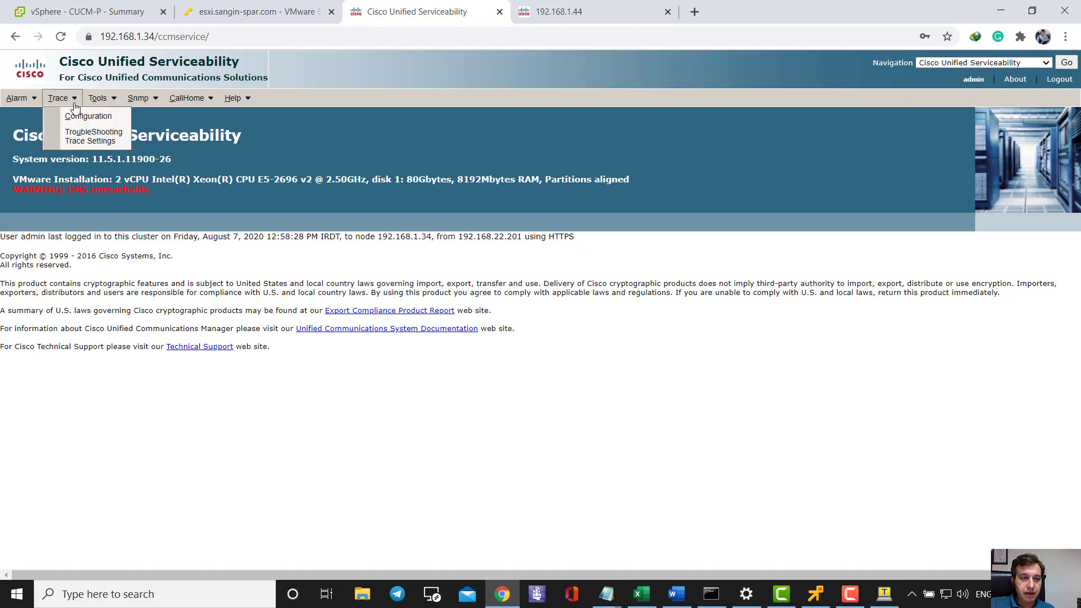
# - In Service Activation, load server 192.168.1.44's services and confirm they are activated
pyautogui.moveTo(98, 99)
pyautogui.click(104, 120)
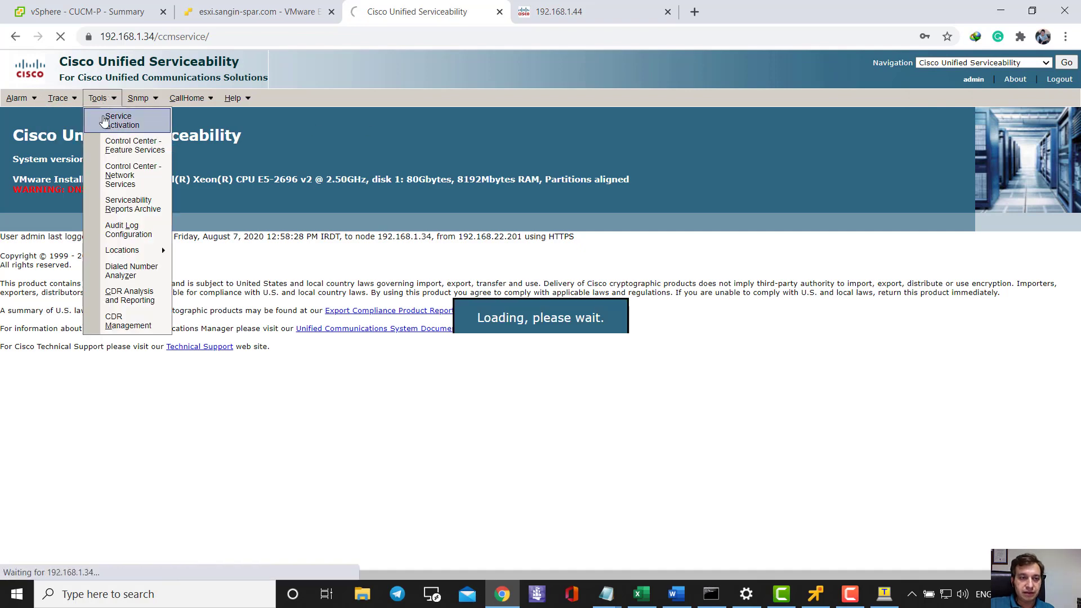
pyautogui.click(107, 160)
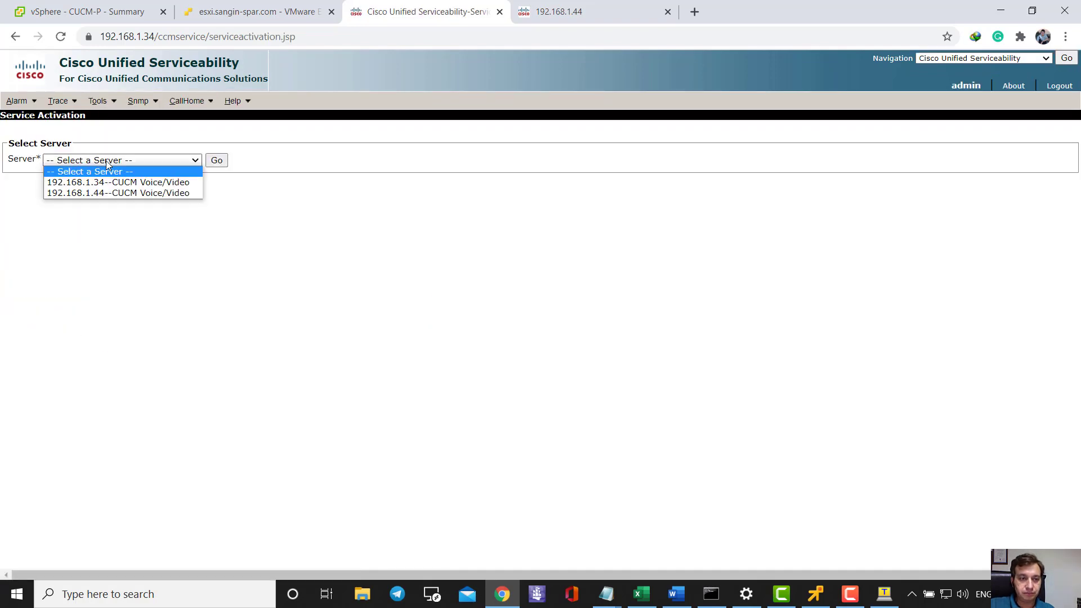
pyautogui.click(99, 193)
pyautogui.click(218, 161)
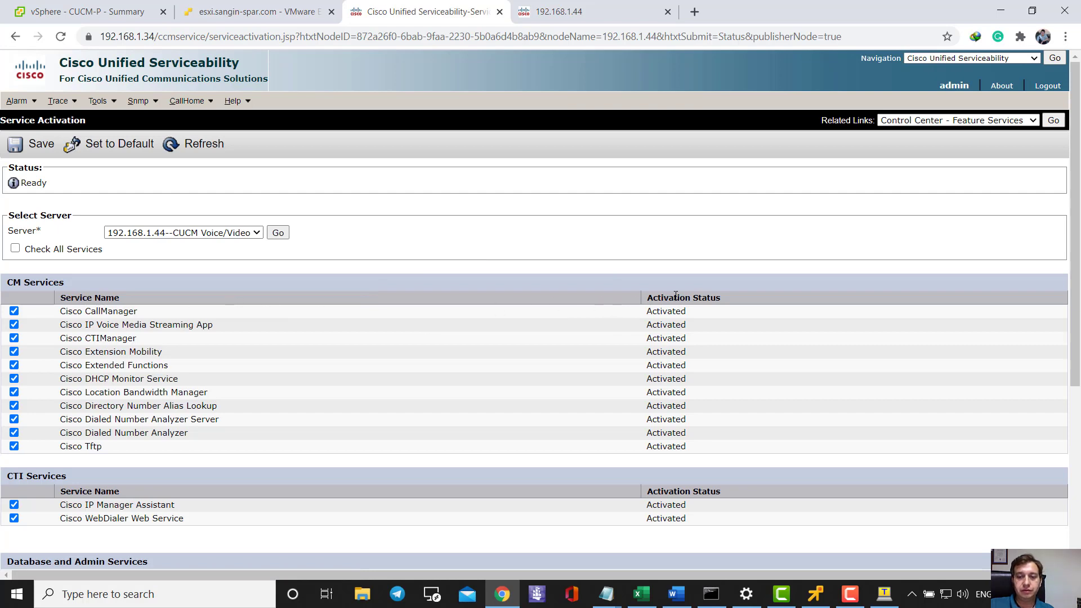
pyautogui.moveTo(658, 340); pyautogui.dragTo(658, 393)
pyautogui.scroll(-5, 660, 389)
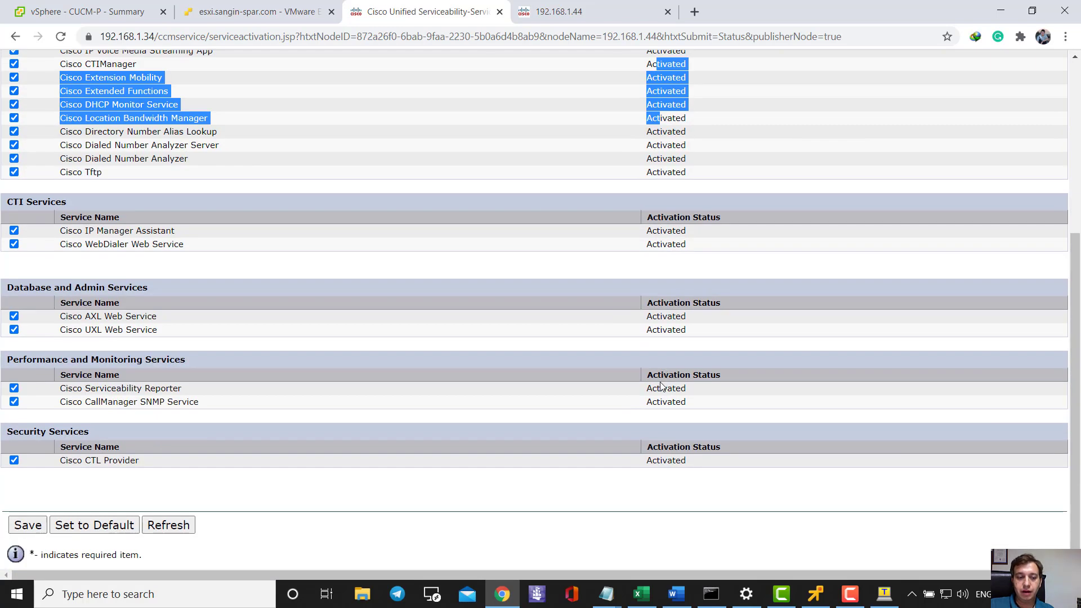
pyautogui.scroll(5, 659, 389)
# - Switch the Service Activation server to 192.168.1.34 and load its services
pyautogui.click(152, 232)
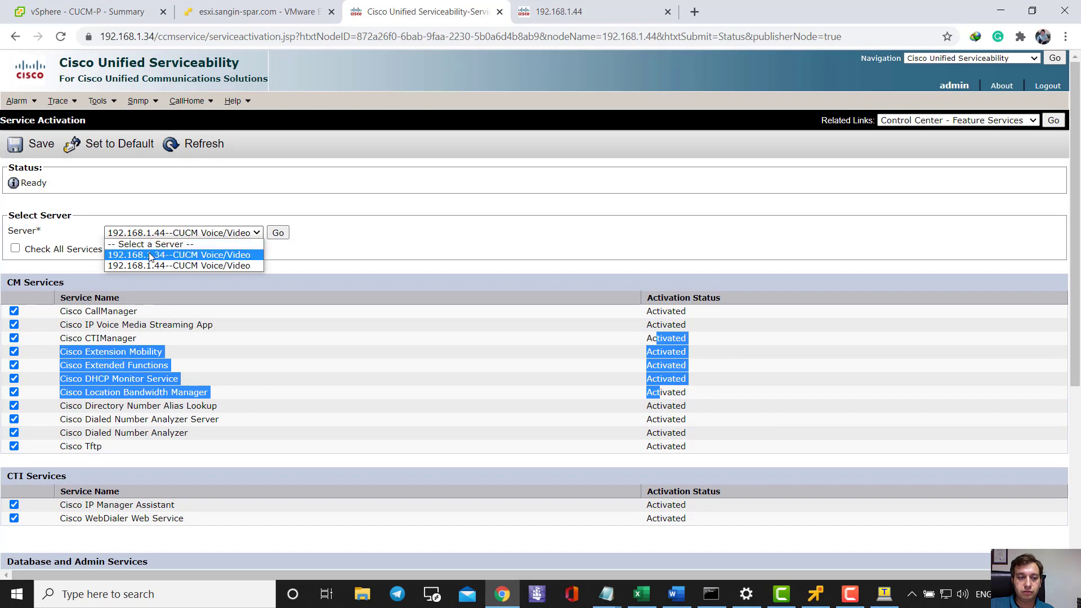
pyautogui.click(152, 252)
pyautogui.click(278, 232)
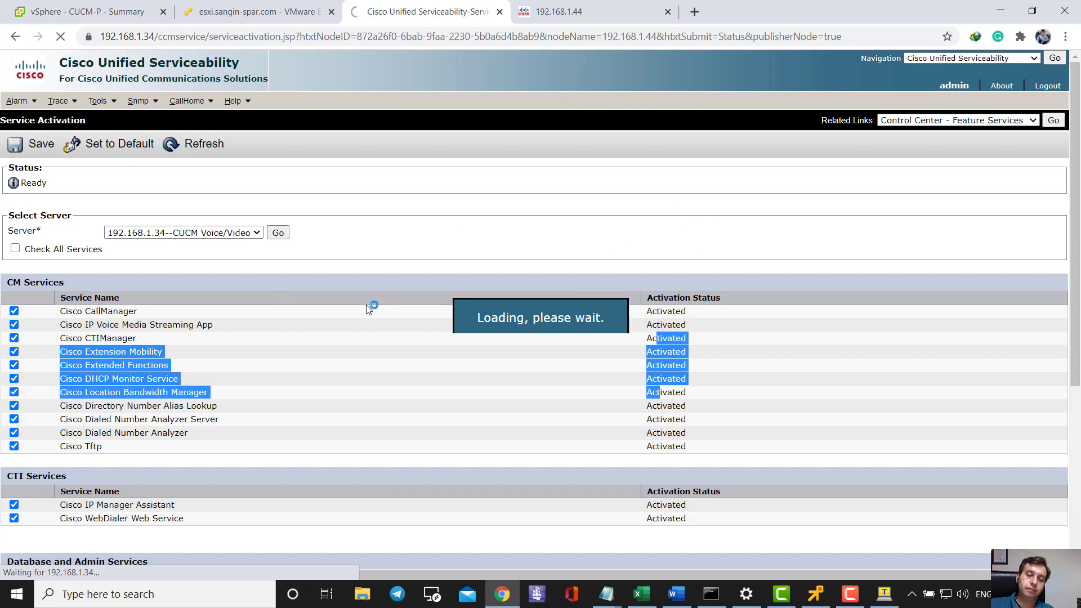
# - Scroll through 192.168.1.34's services, pointing out the CM services all marked Activated
pyautogui.click(393, 352)
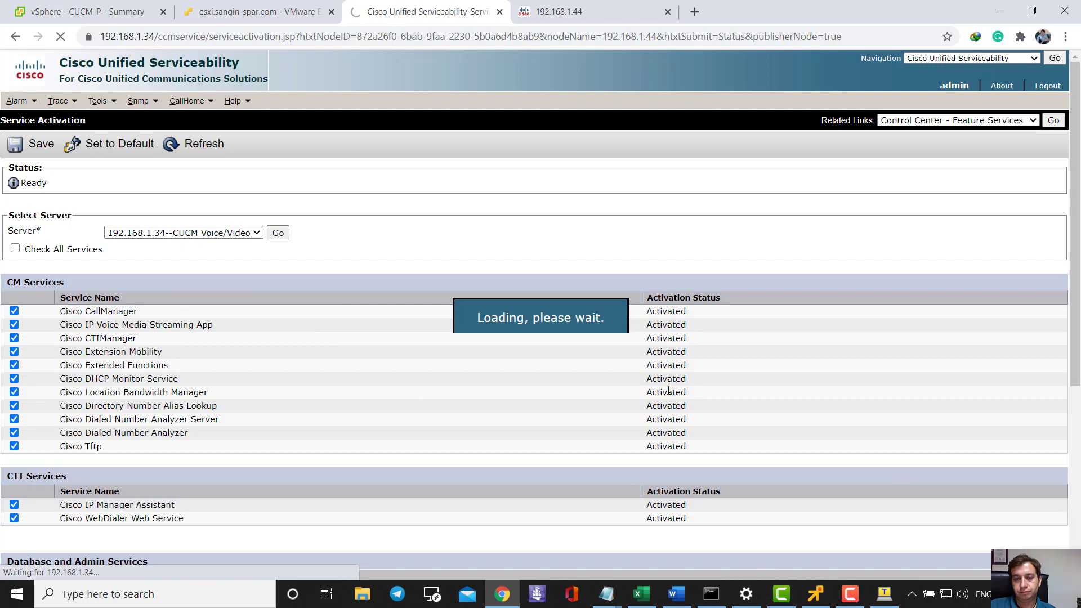
pyautogui.scroll(-10, 619, 337)
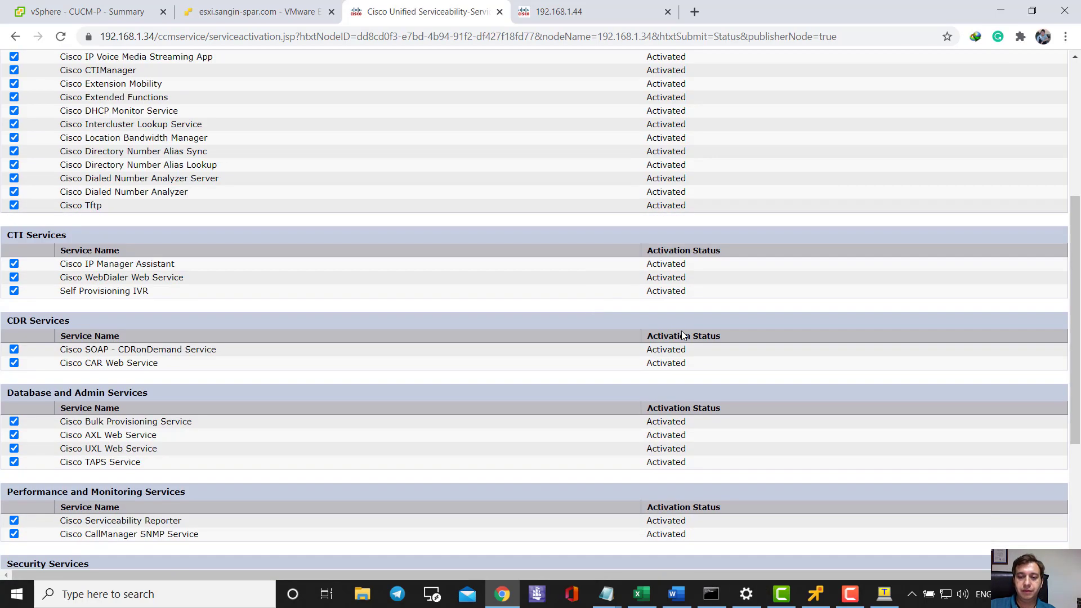
pyautogui.scroll(15, 673, 346)
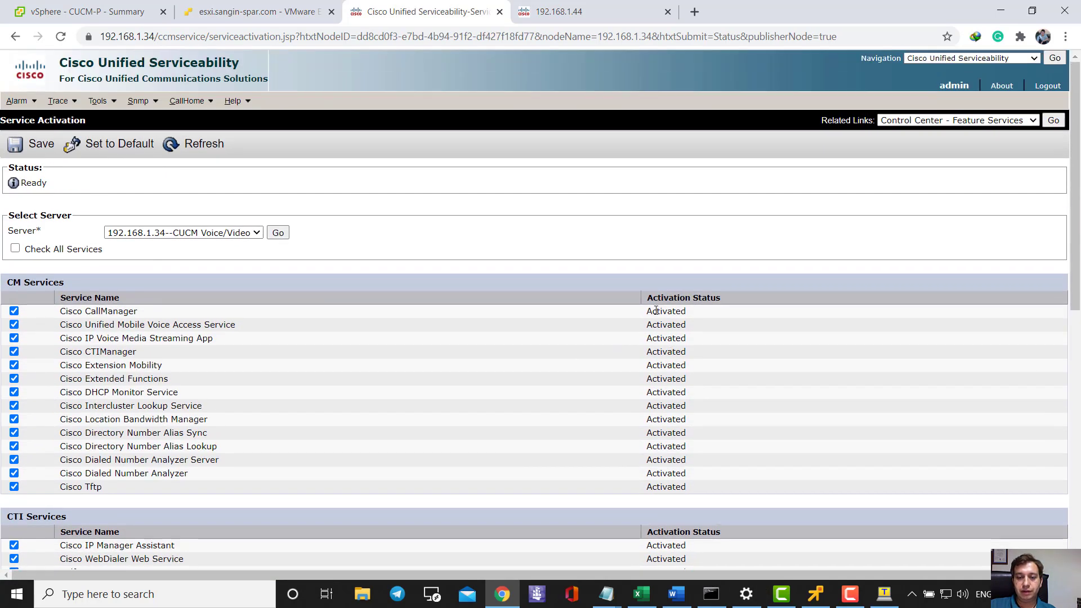
pyautogui.scroll(-10, 653, 340)
pyautogui.scroll(7, 653, 331)
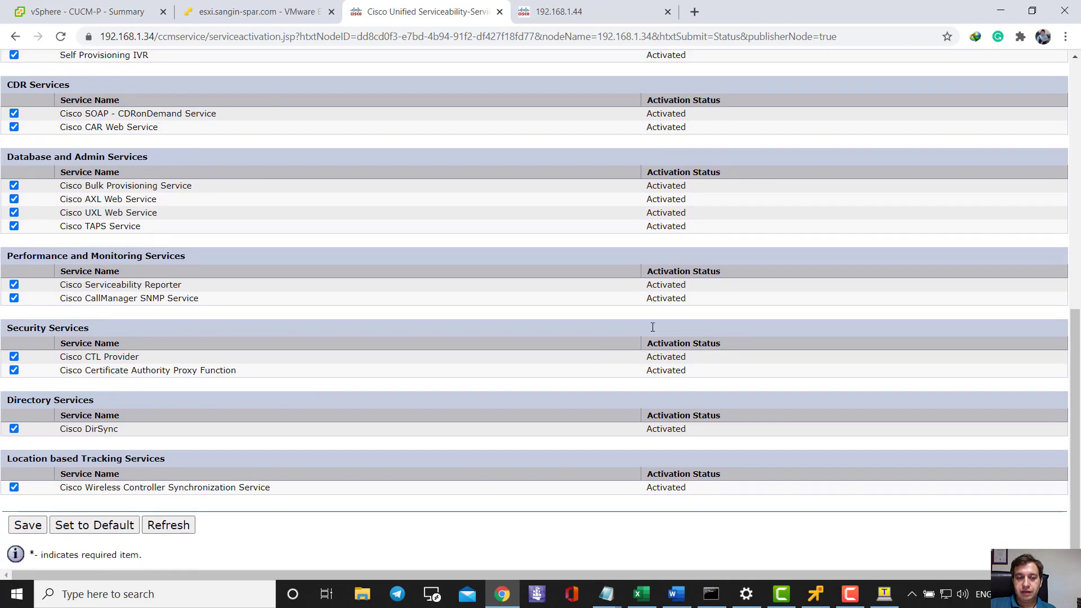
pyautogui.scroll(4, 652, 331)
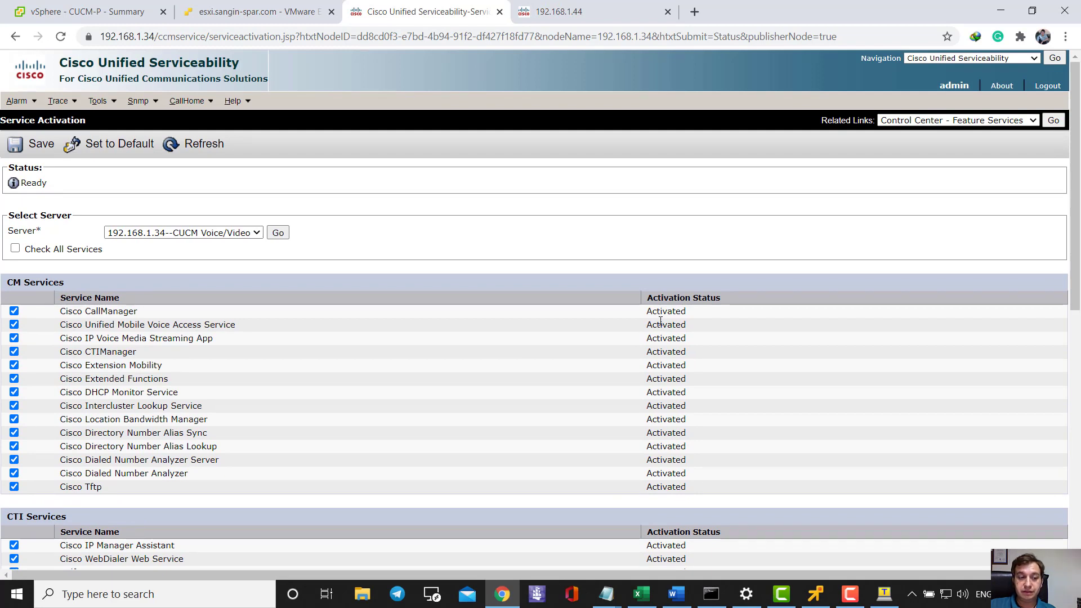
pyautogui.moveTo(82, 324); pyautogui.dragTo(116, 446)
pyautogui.click(281, 367)
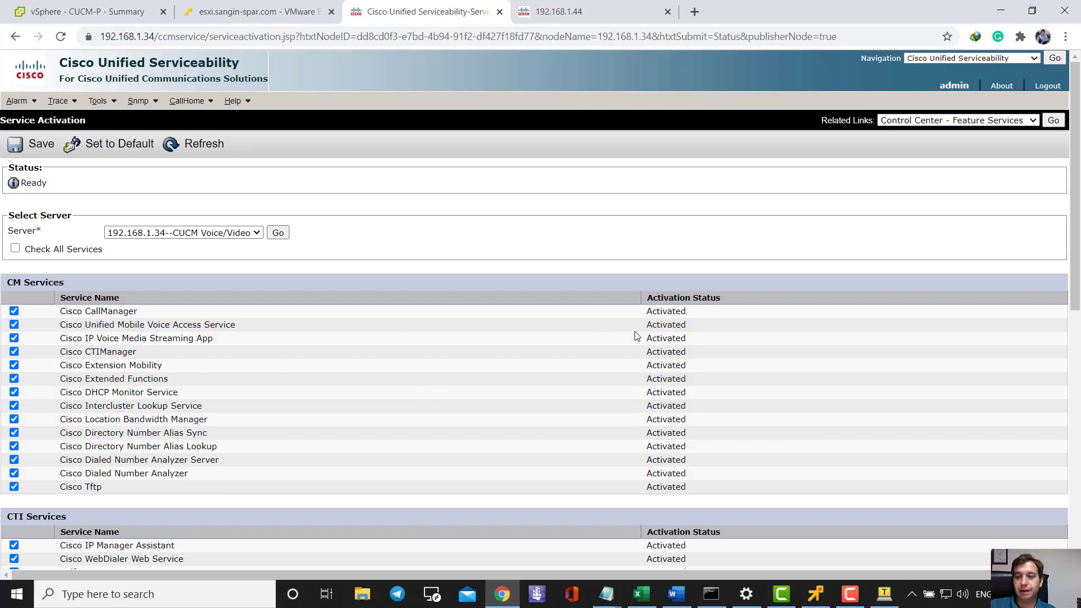
pyautogui.click(960, 59)
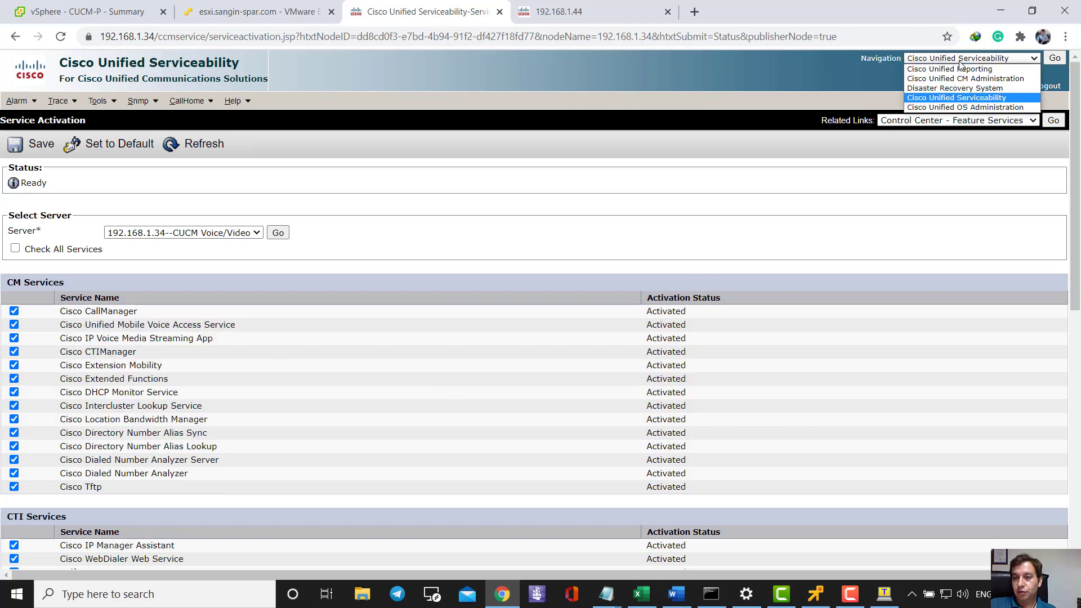
# - Navigate from Serviceability to the Cisco Unified CM Administration home page on 192.168.1.34
pyautogui.click(406, 15)
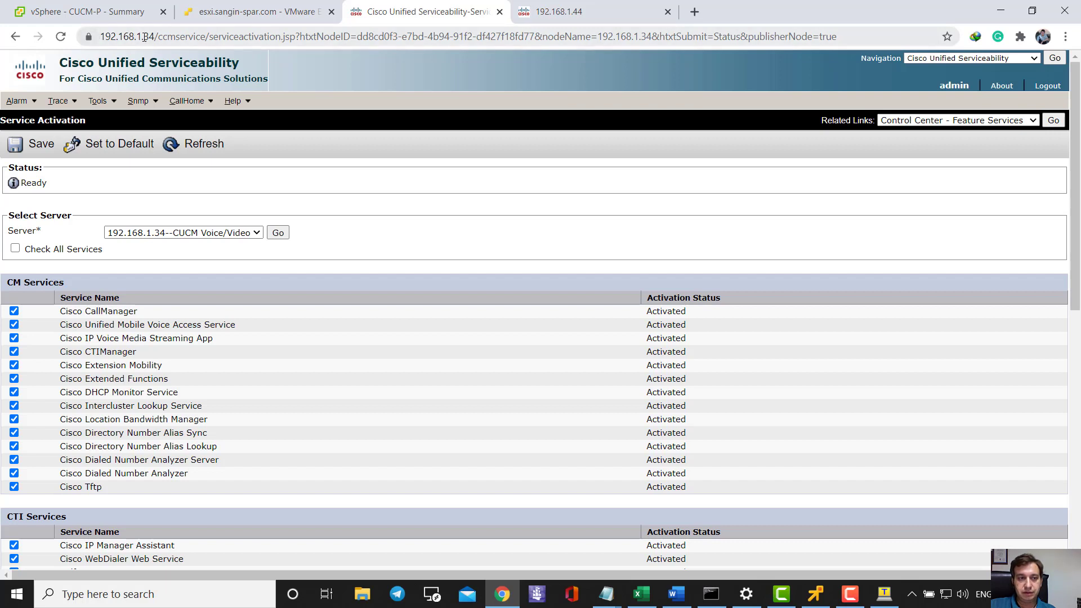
pyautogui.click(148, 36)
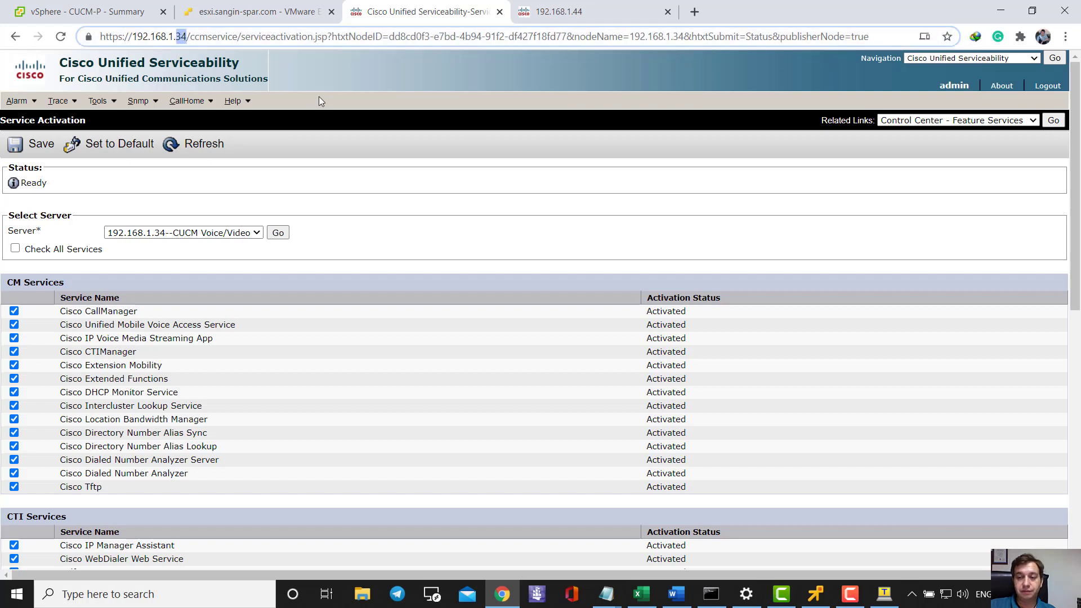
pyautogui.click(1000, 58)
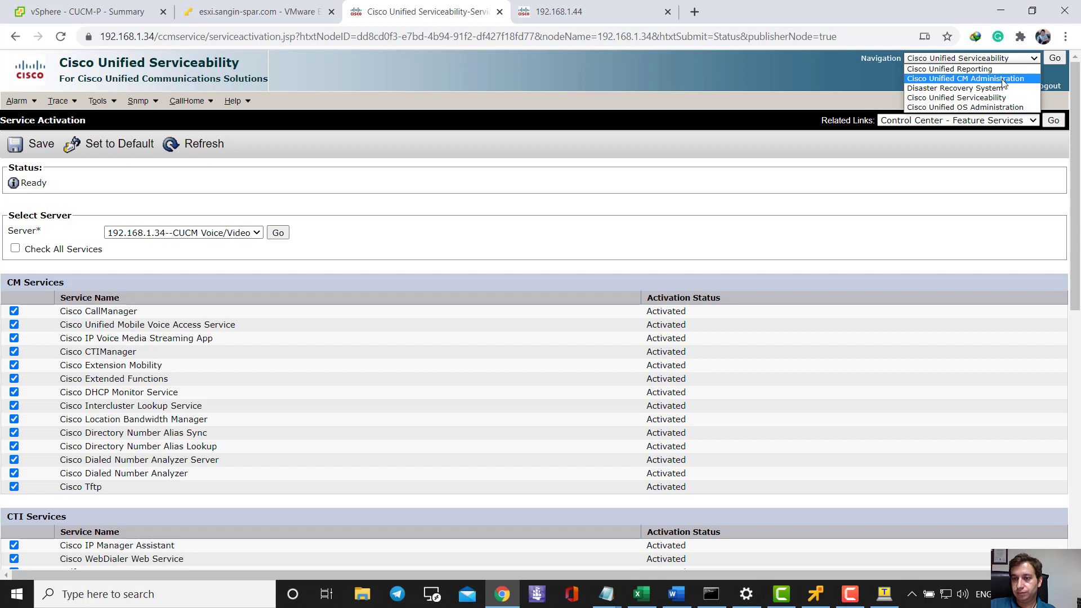
pyautogui.click(991, 78)
pyautogui.click(1054, 59)
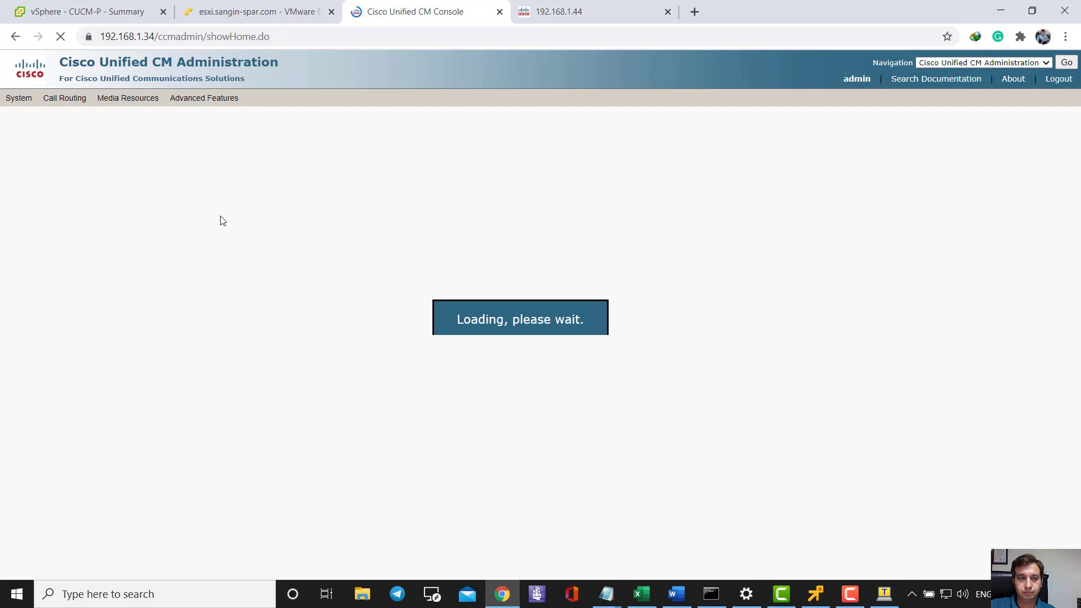
pyautogui.moveTo(26, 106)
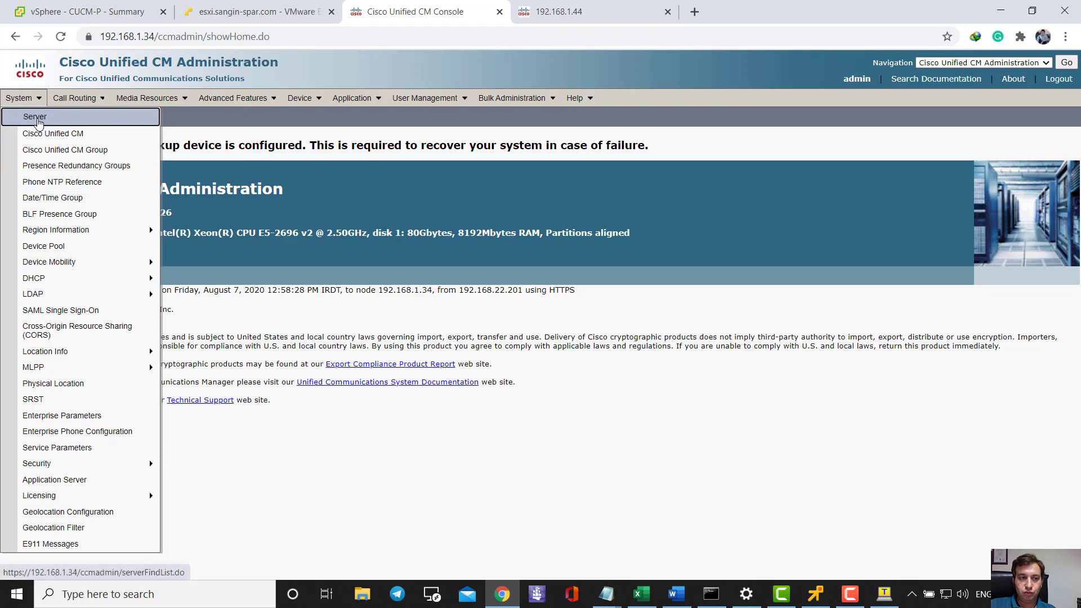
# - Find server 192.168.1.44 under System > Server, change its address to 192.168.100.44, and save
pyautogui.click(37, 121)
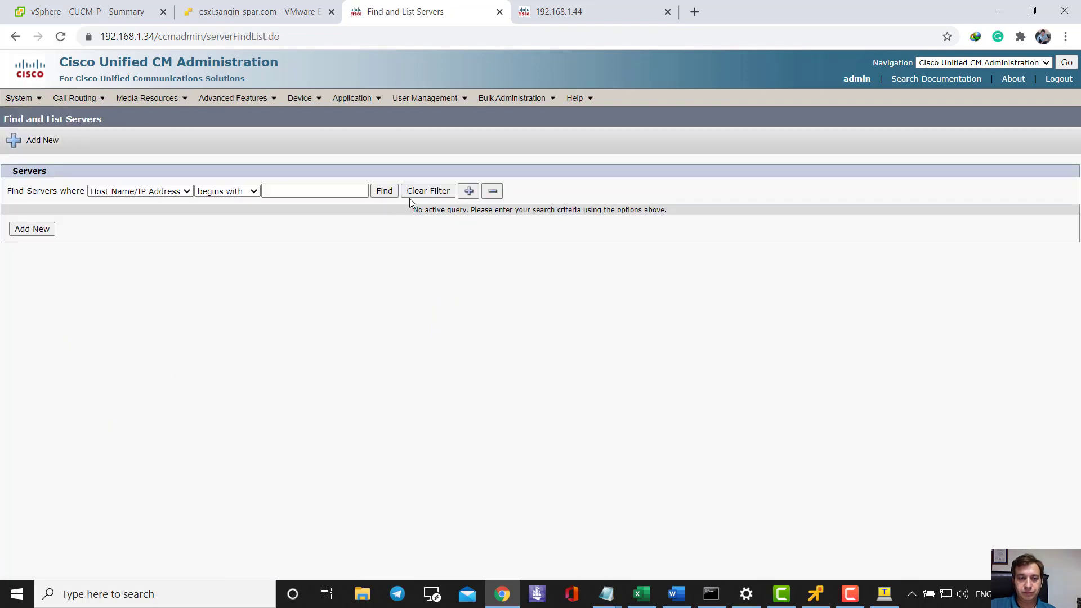
pyautogui.click(380, 192)
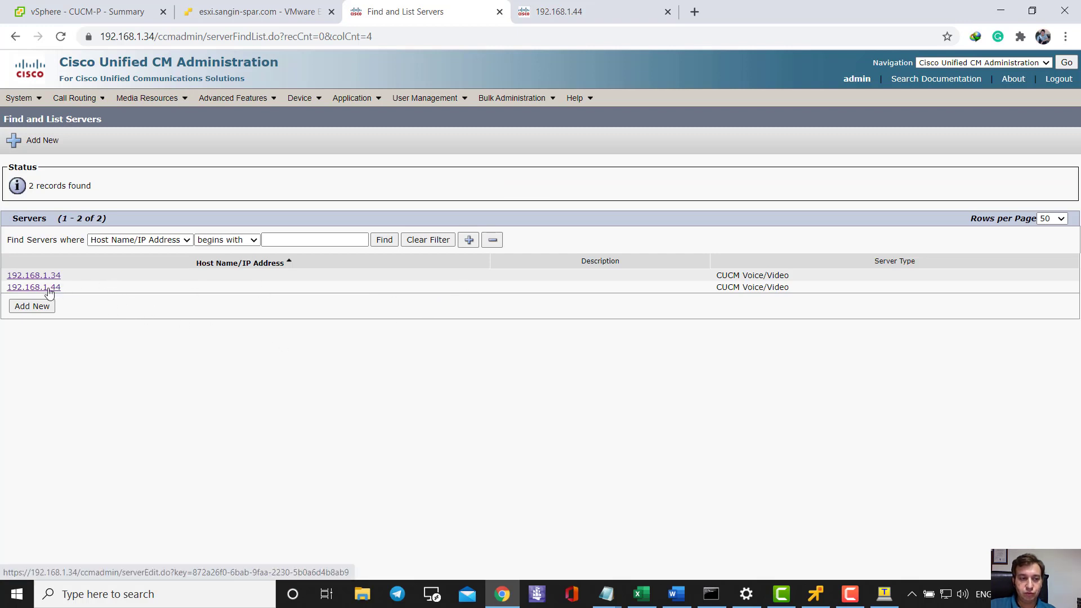
pyautogui.click(51, 290)
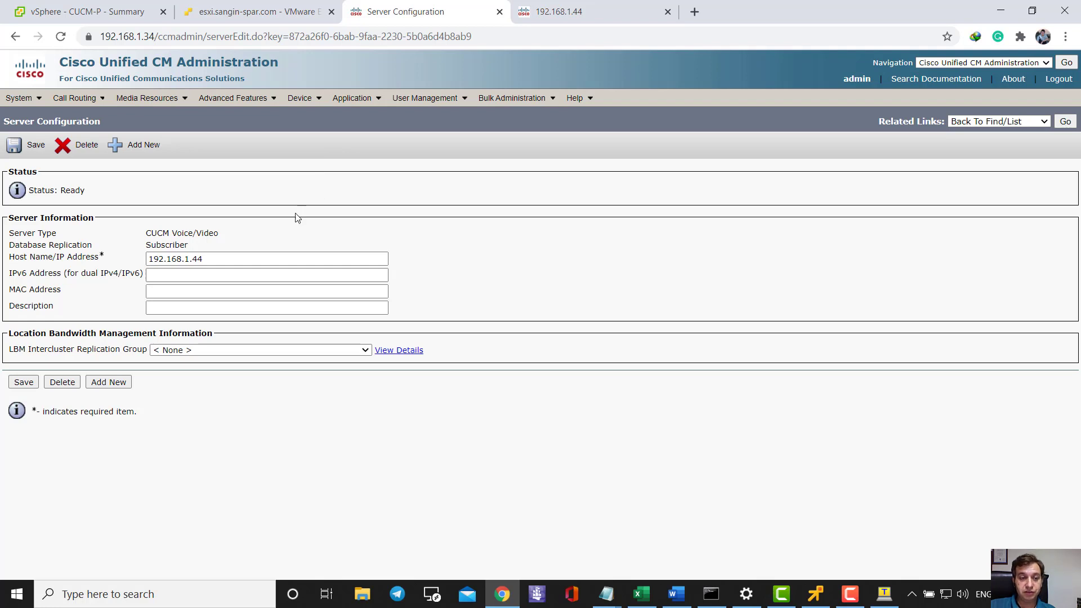
pyautogui.click(188, 260)
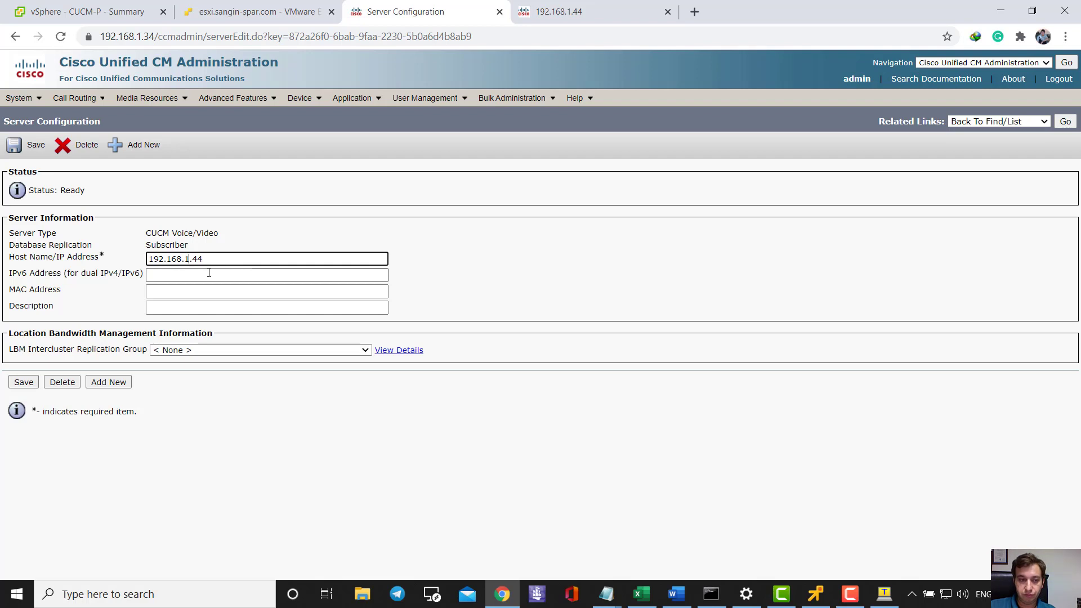
pyautogui.write('00')
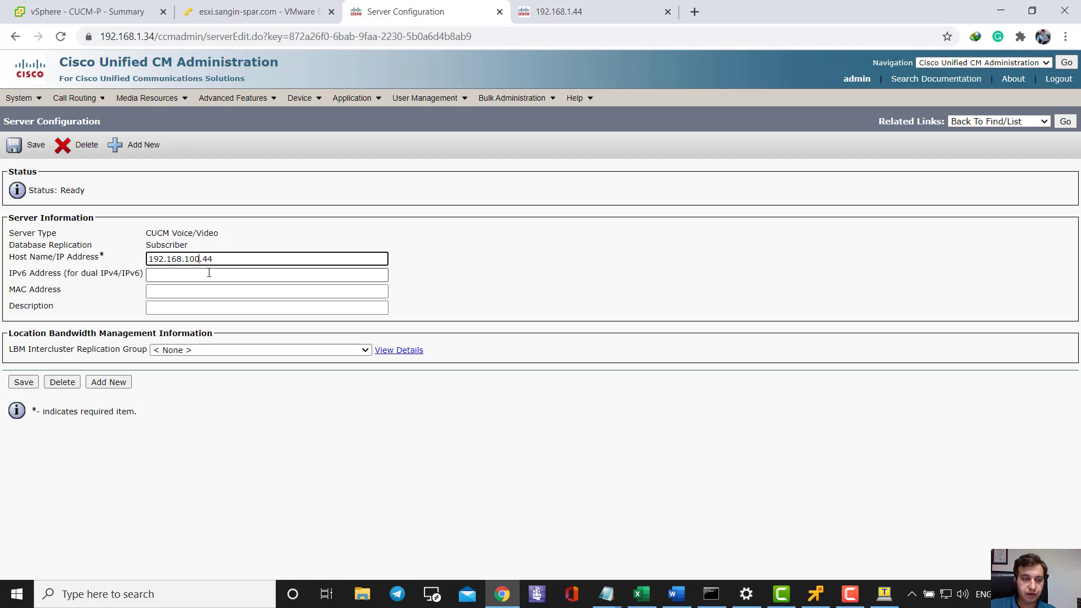
pyautogui.click(27, 383)
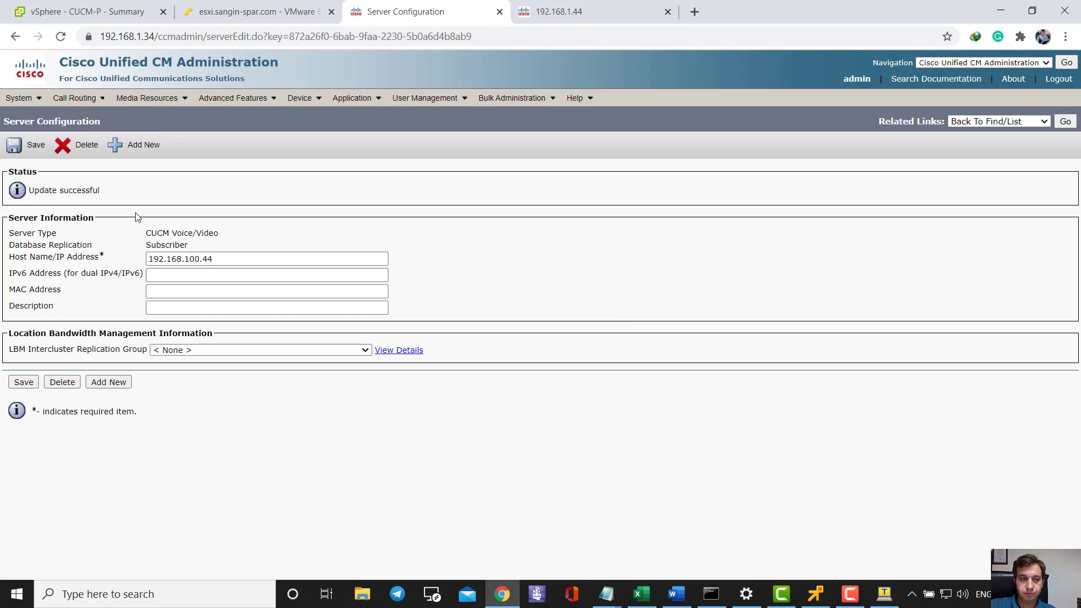
pyautogui.click(23, 99)
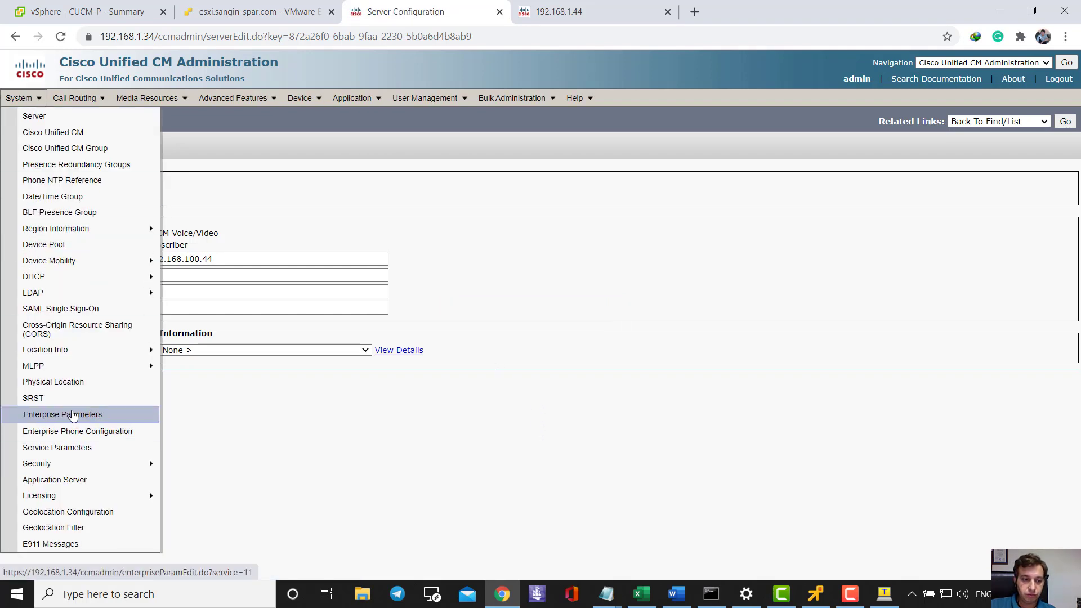
# - In Enterprise Parameters, check that URL Authentication and URL Directories point to 192.168.100.34
pyautogui.click(73, 415)
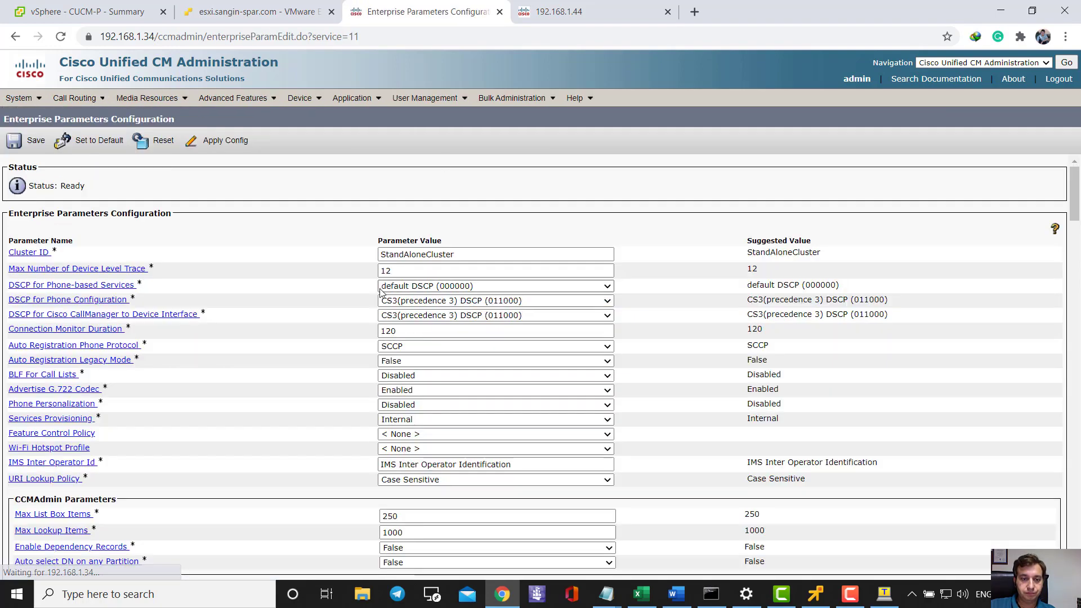
pyautogui.scroll(-7, 296, 326)
pyautogui.scroll(-11, 297, 327)
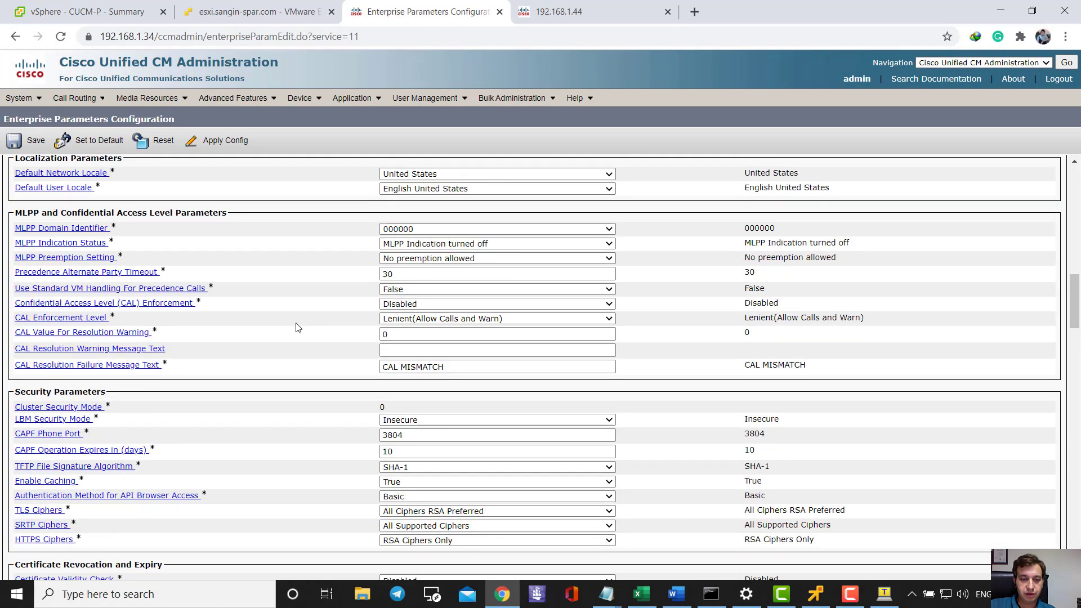
pyautogui.scroll(11, 297, 328)
pyautogui.scroll(-15, 298, 328)
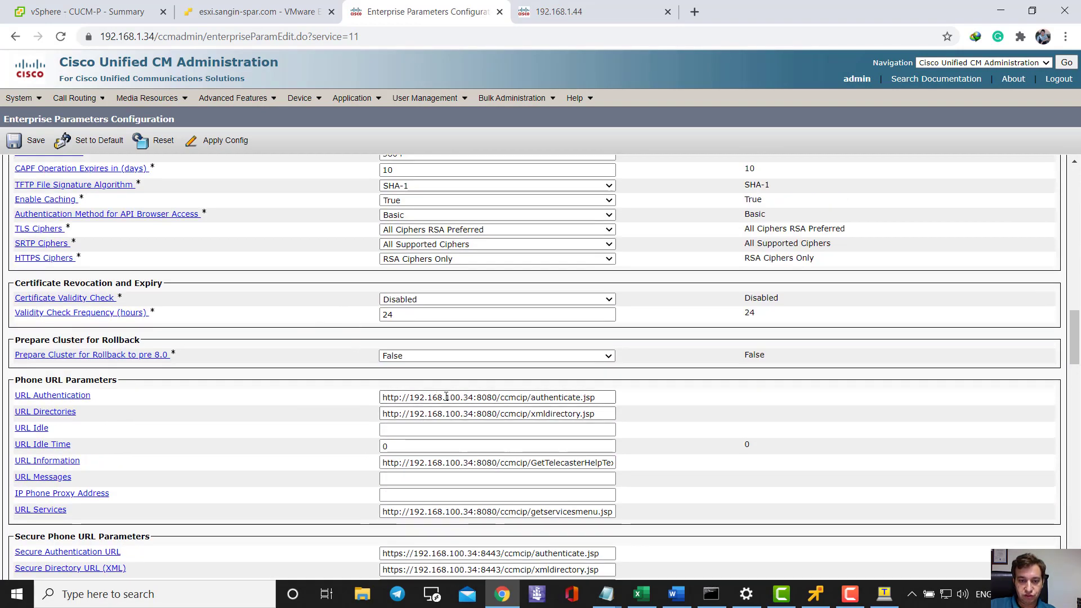
pyautogui.moveTo(410, 397); pyautogui.dragTo(476, 397)
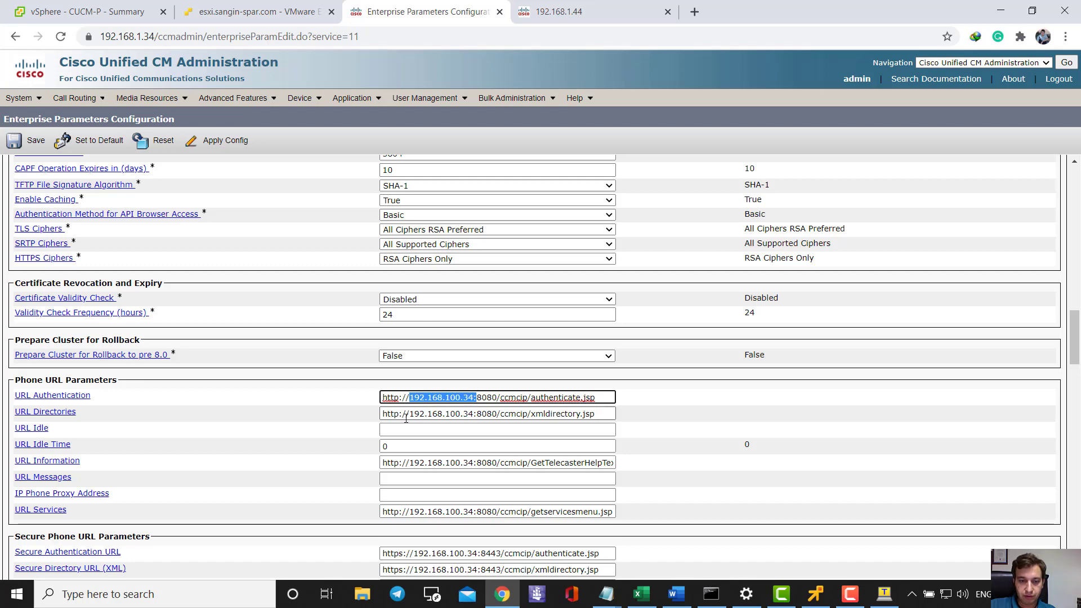
pyautogui.moveTo(410, 413); pyautogui.dragTo(473, 414)
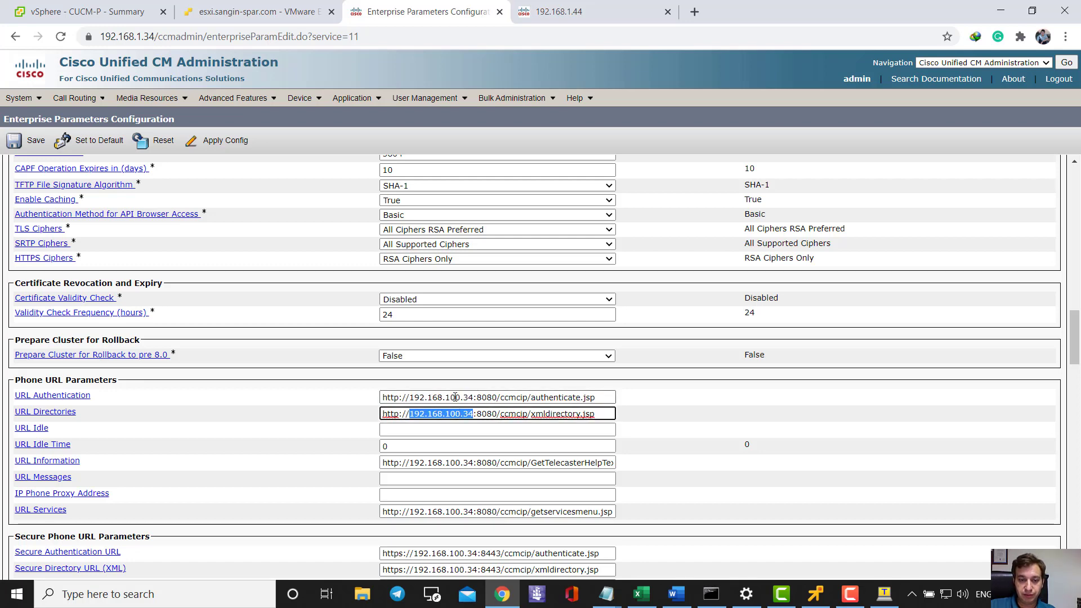
pyautogui.moveTo(411, 396); pyautogui.dragTo(467, 398)
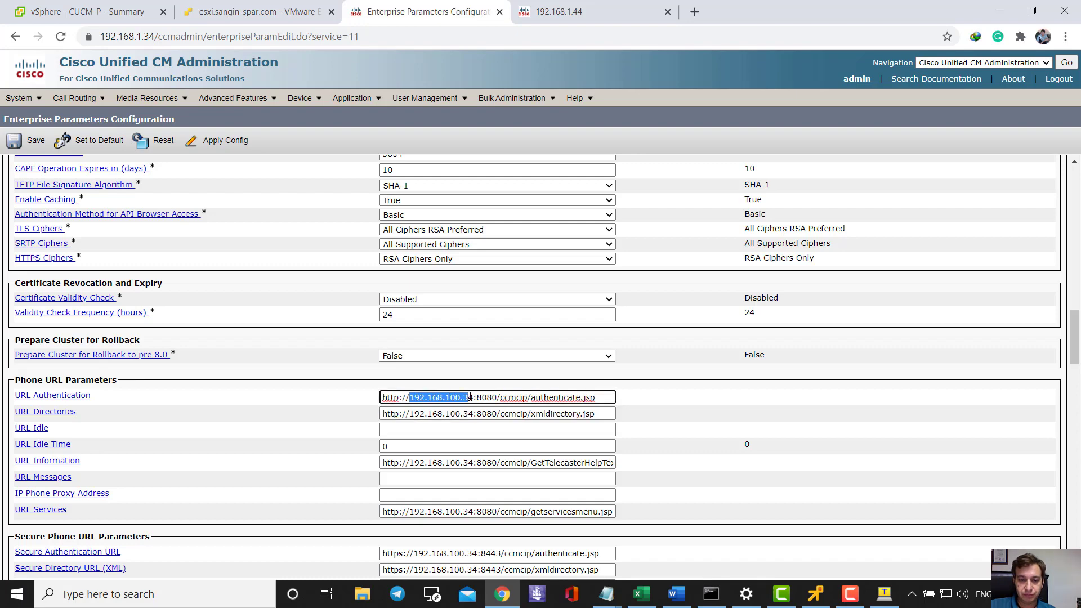
pyautogui.scroll(-3, 479, 315)
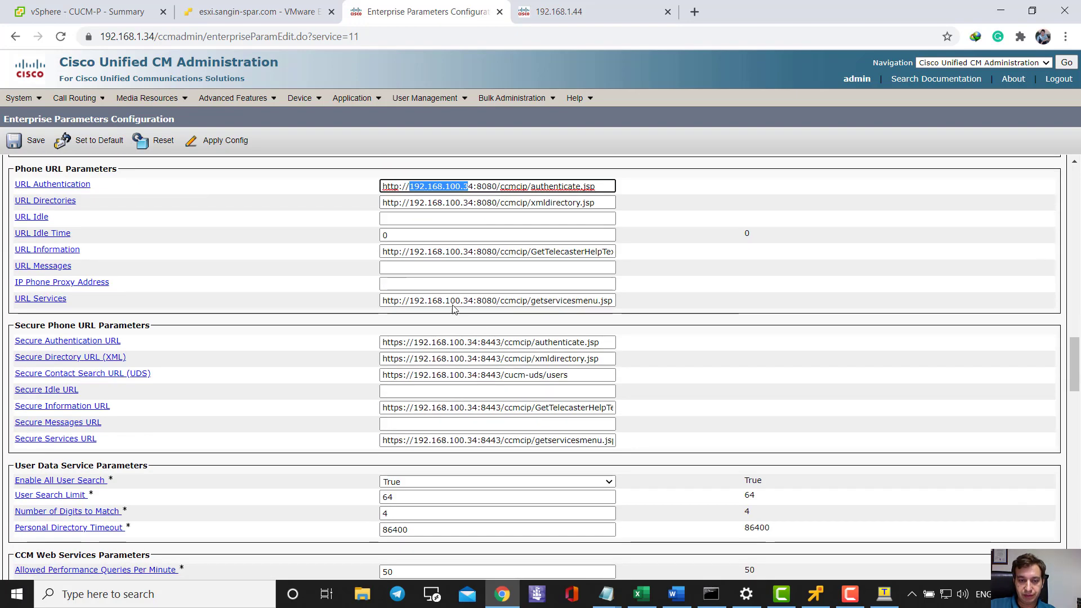
pyautogui.scroll(-2, 447, 321)
pyautogui.scroll(4, 442, 338)
pyautogui.scroll(15, 444, 358)
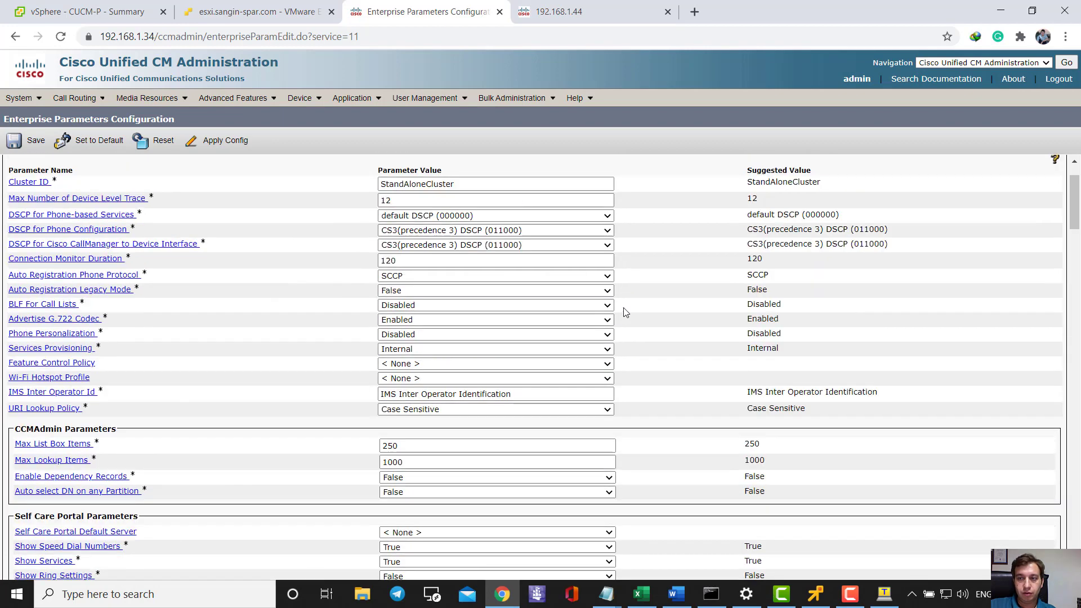
# - On the 192.168.1.44 tab, open Unified Communications Manager and proceed past the untrusted-certificate warning
pyautogui.click(557, 11)
pyautogui.click(316, 188)
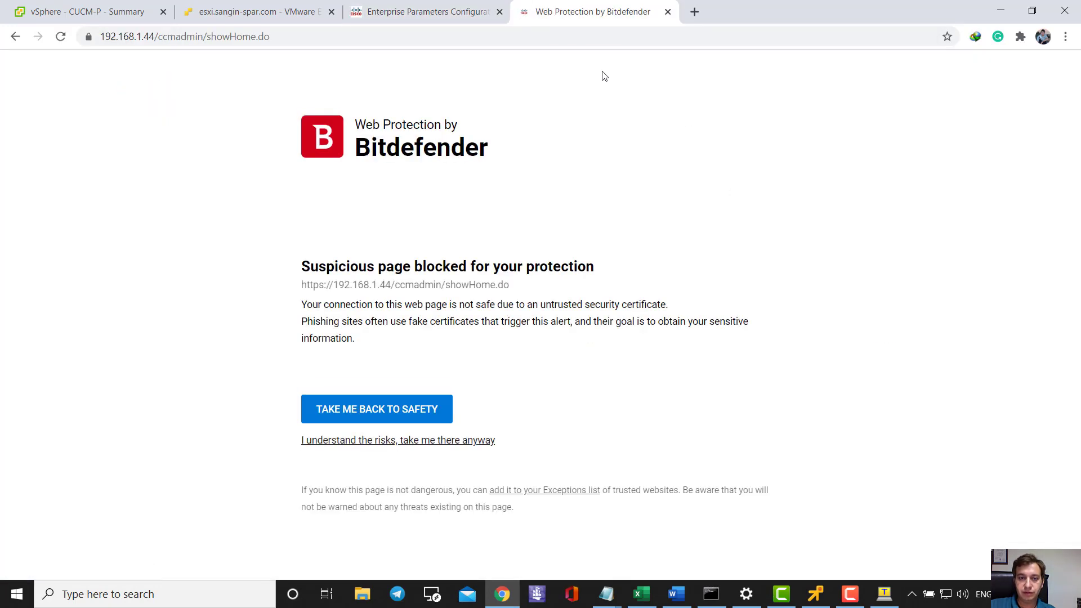
pyautogui.click(441, 441)
pyautogui.click(539, 319)
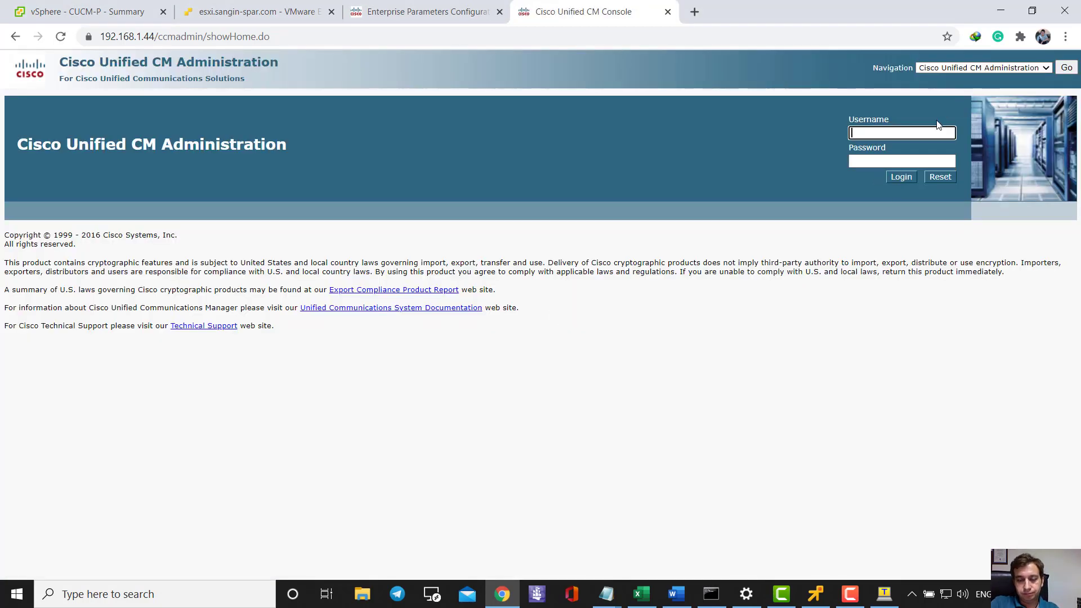
# - Sign in as admin with the administrator password
pyautogui.write('admin')
pyautogui.press('Tab')
pyautogui.write('admin')
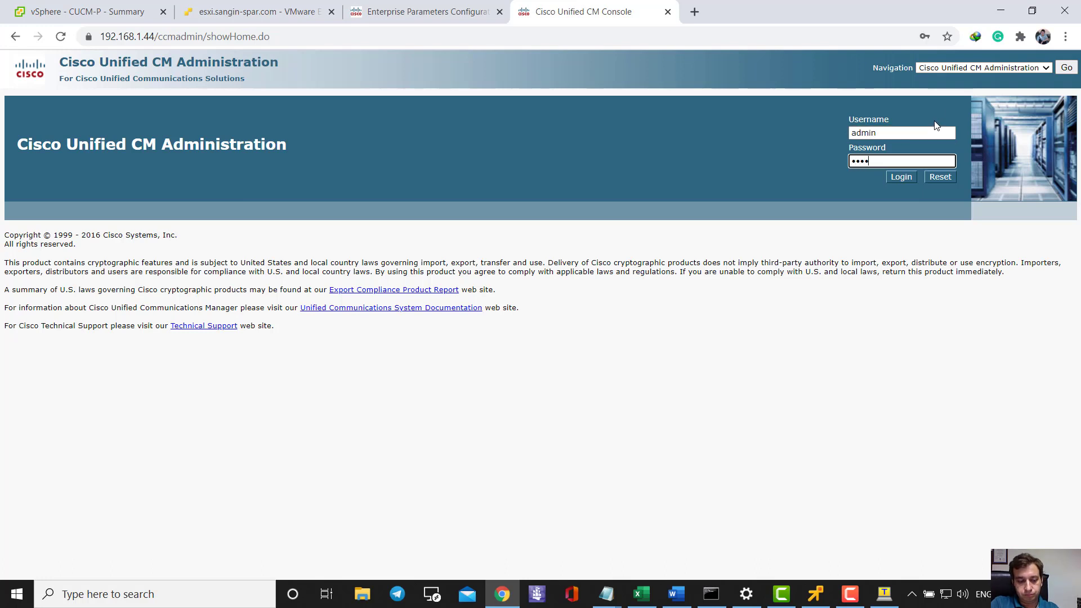
pyautogui.write('@123456')
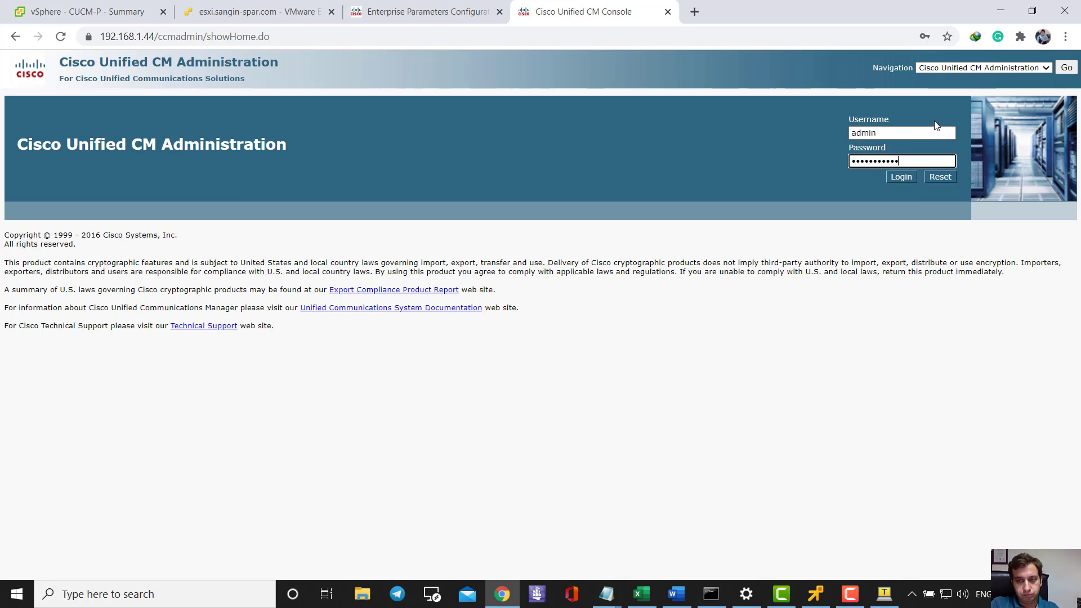
pyautogui.press('Return')
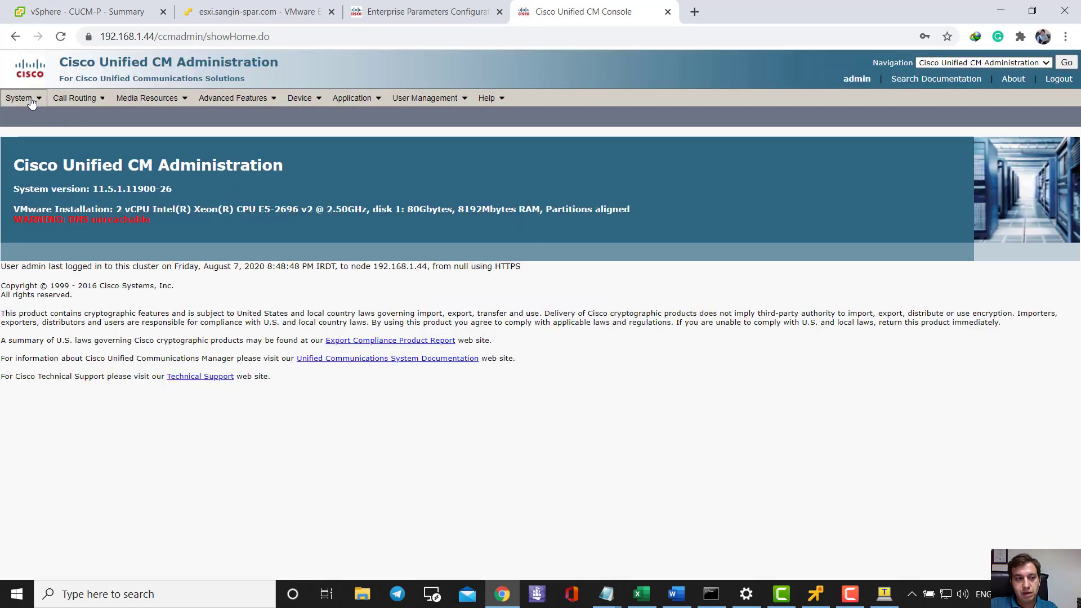
# - List servers via System > Server on both the 192.168.1.44 and 192.168.1.34 tabs
pyautogui.click(34, 99)
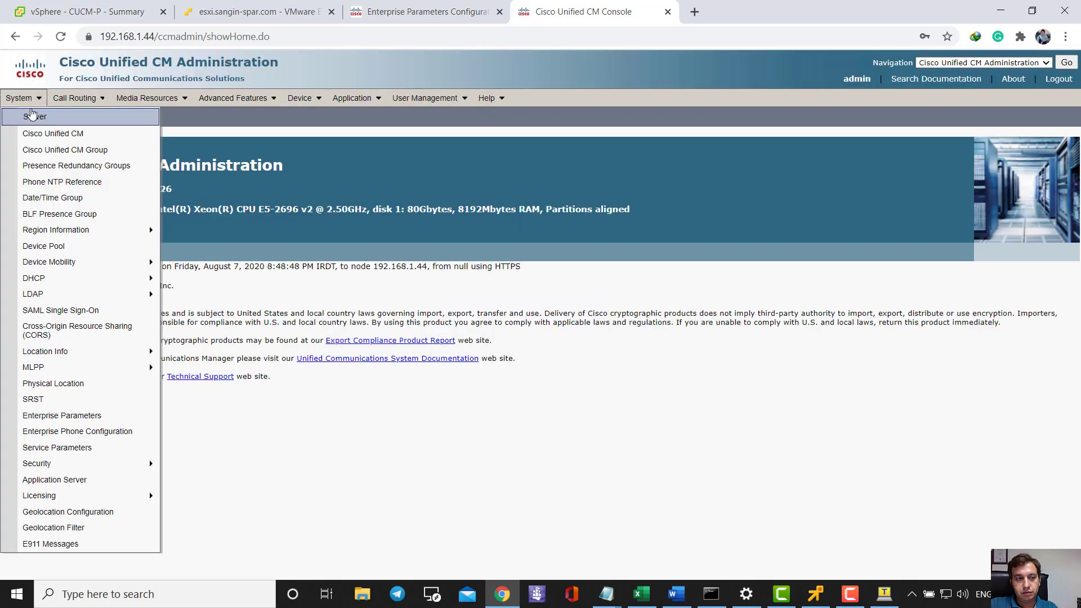
pyautogui.click(32, 116)
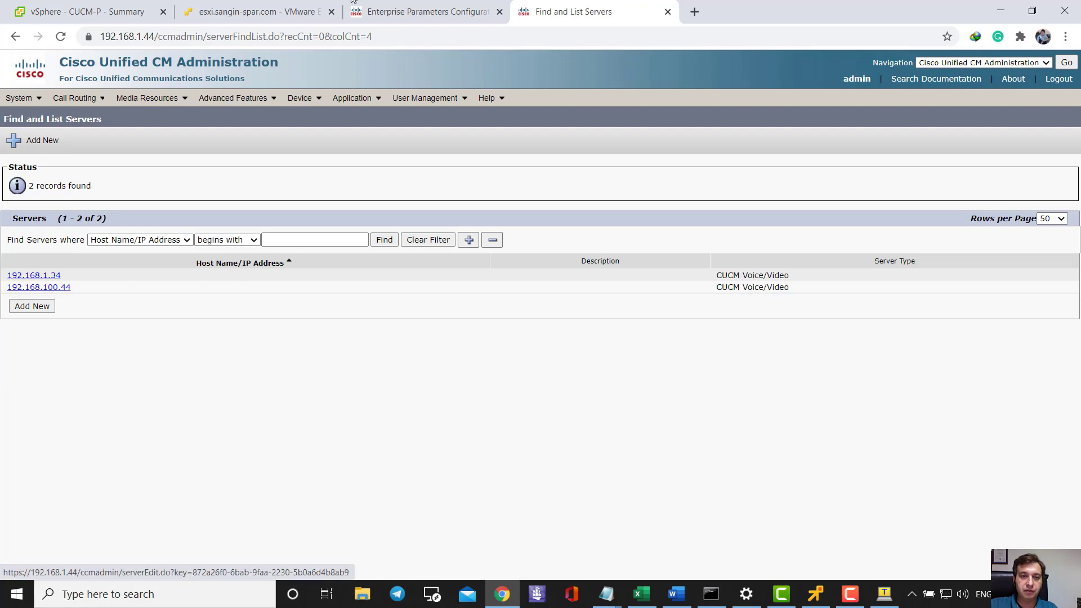
pyautogui.click(426, 7)
pyautogui.moveTo(19, 98)
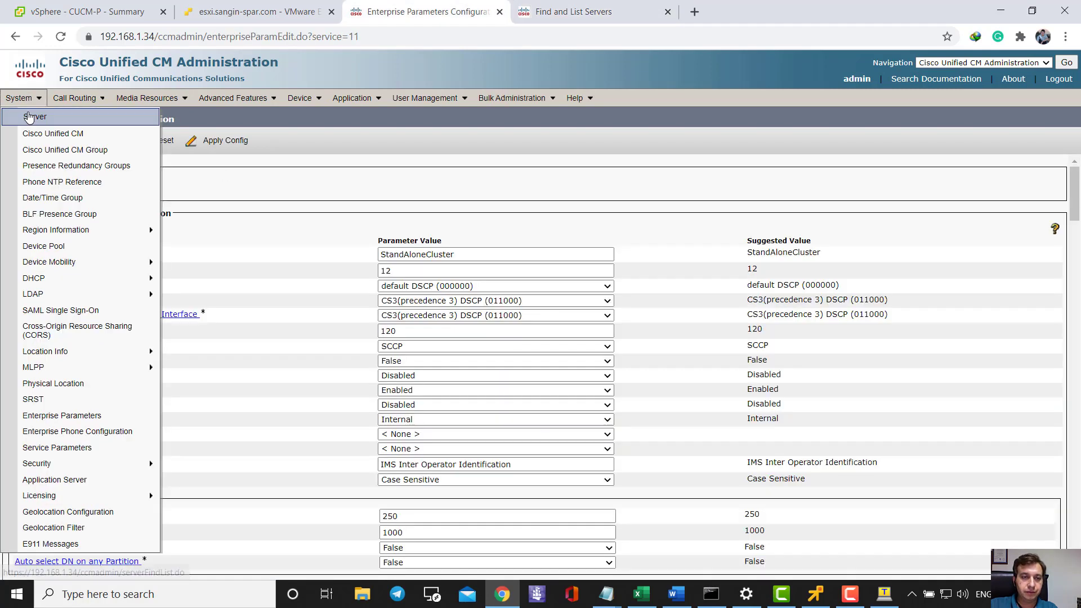
pyautogui.click(34, 115)
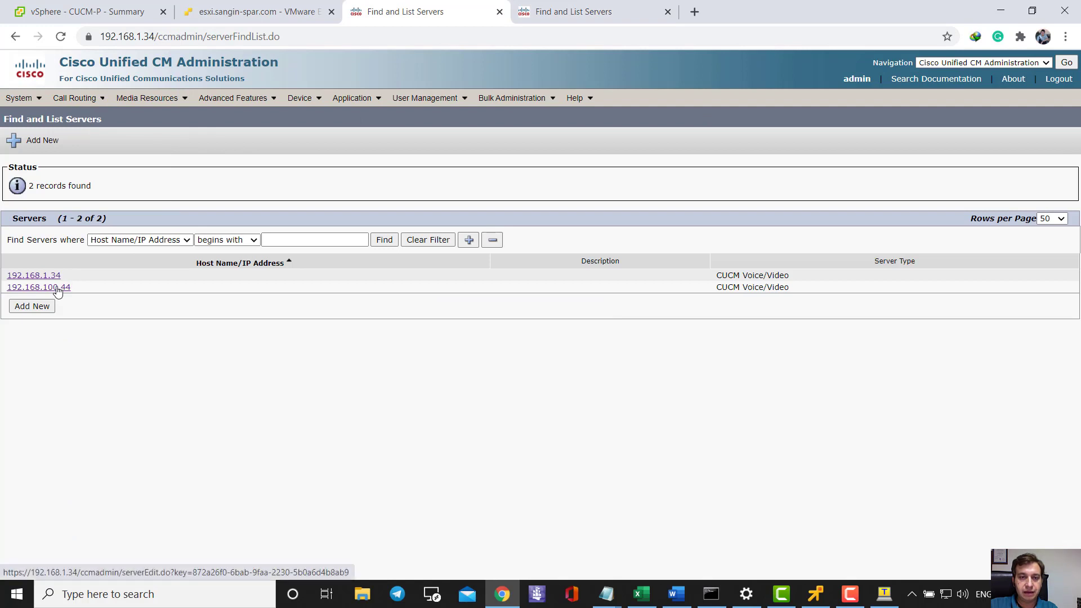
pyautogui.click(528, 7)
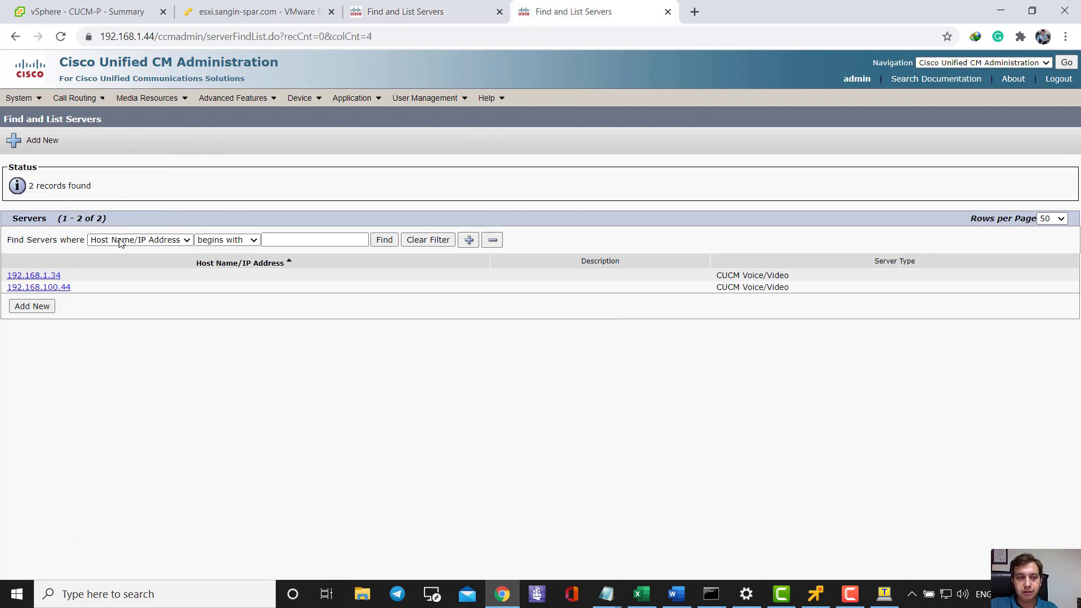
pyautogui.click(1038, 64)
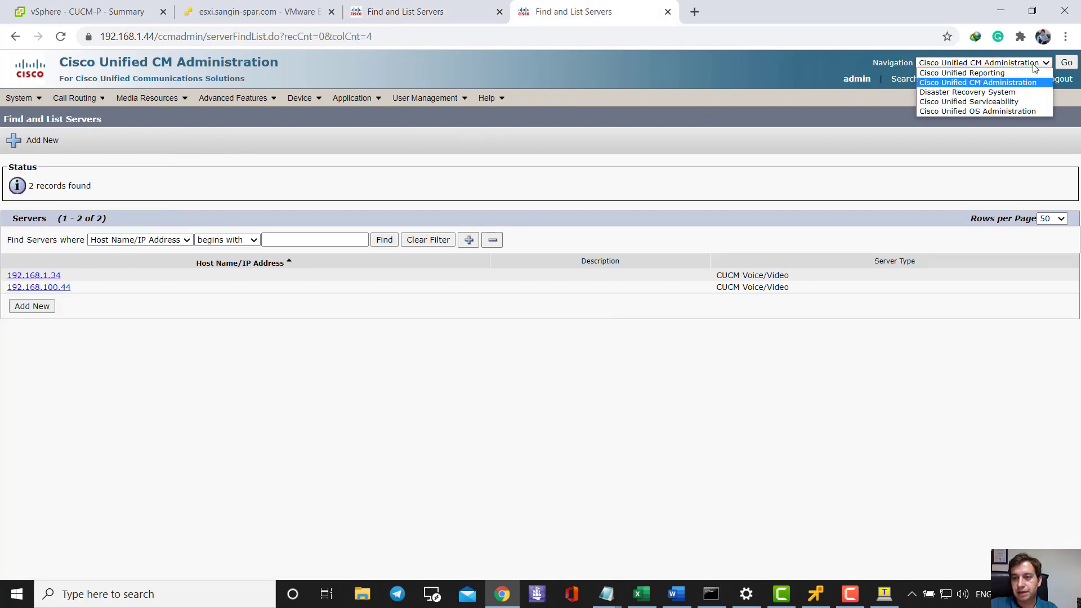
# - Go to Cisco Unified OS Administration on 192.168.1.44 and sign in as admin
pyautogui.click(1030, 112)
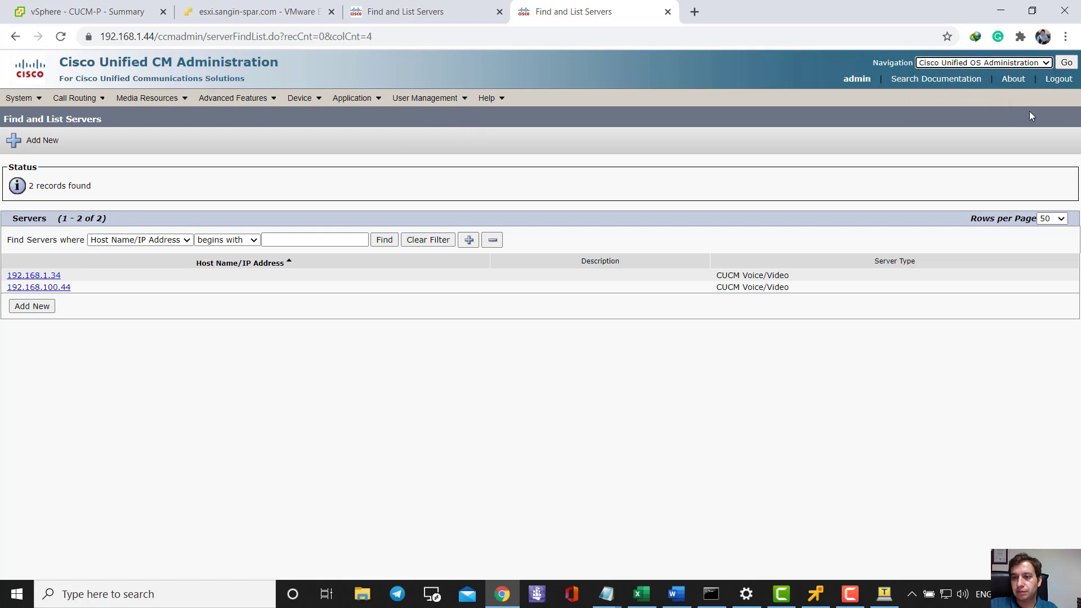
pyautogui.click(1067, 62)
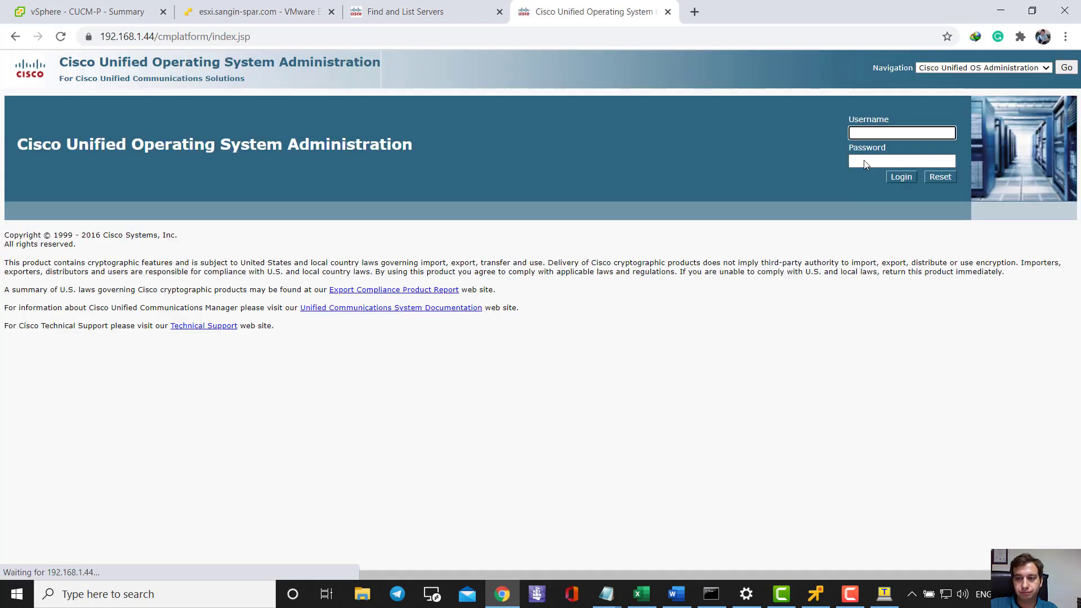
pyautogui.write('admin')
pyautogui.press('Tab')
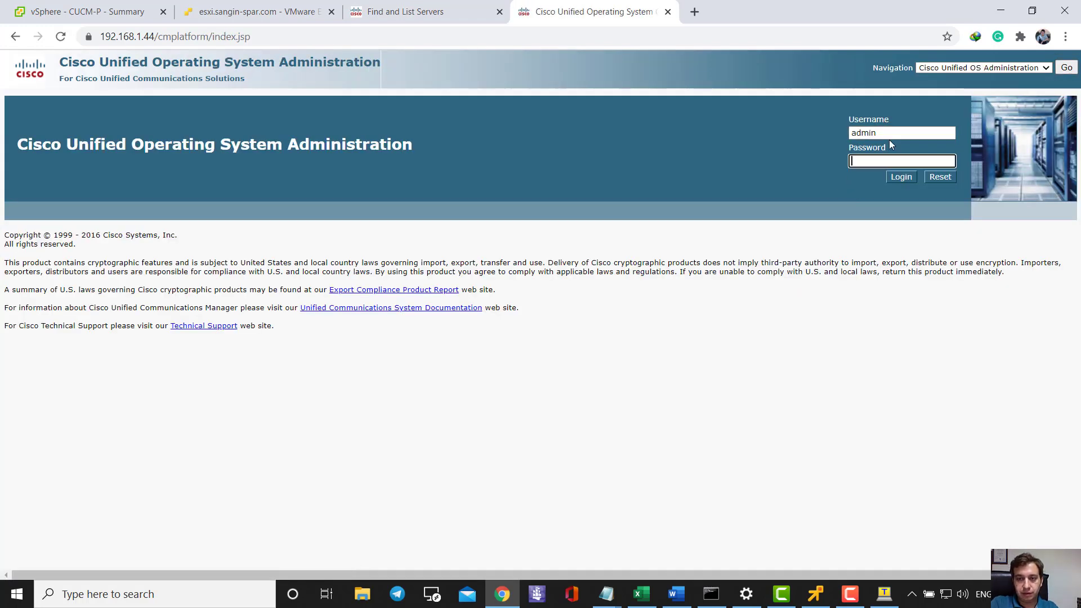
pyautogui.write('••')
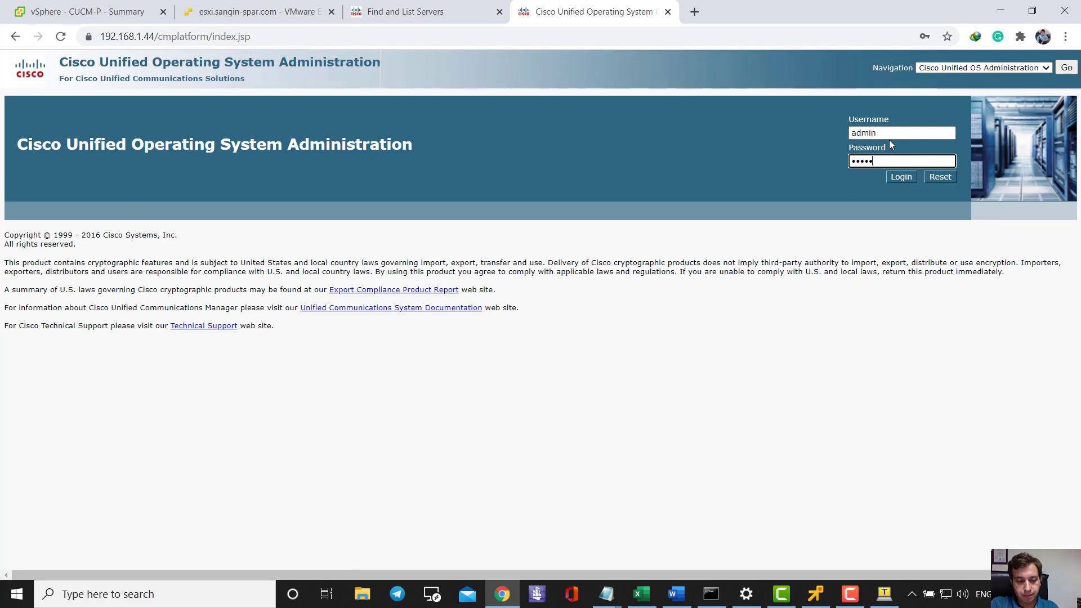
pyautogui.press('Return')
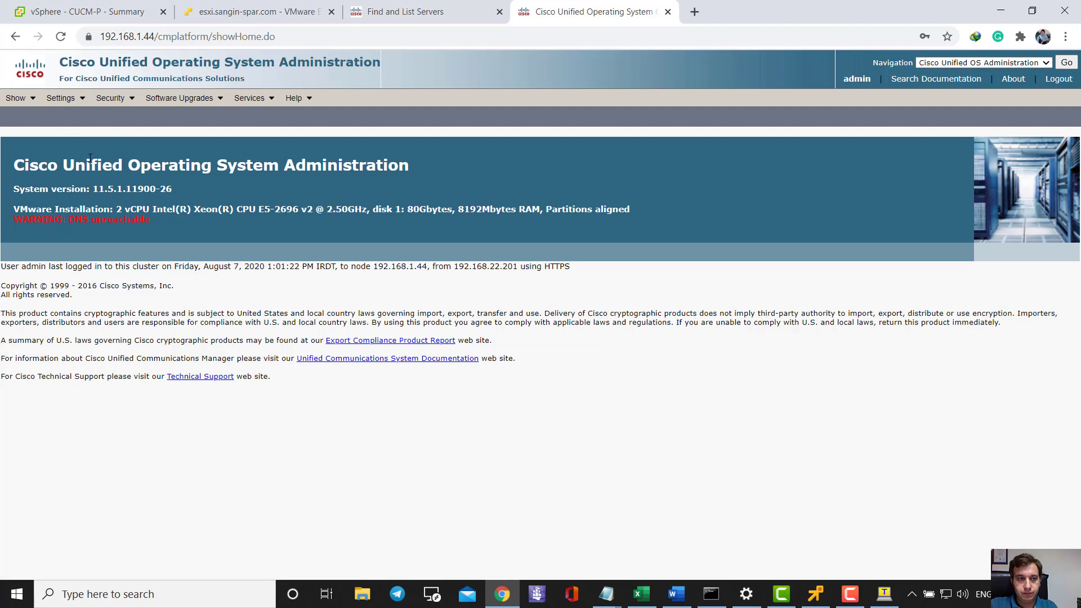
# - Open the Settings > IP menu
pyautogui.click(67, 99)
pyautogui.moveTo(75, 116)
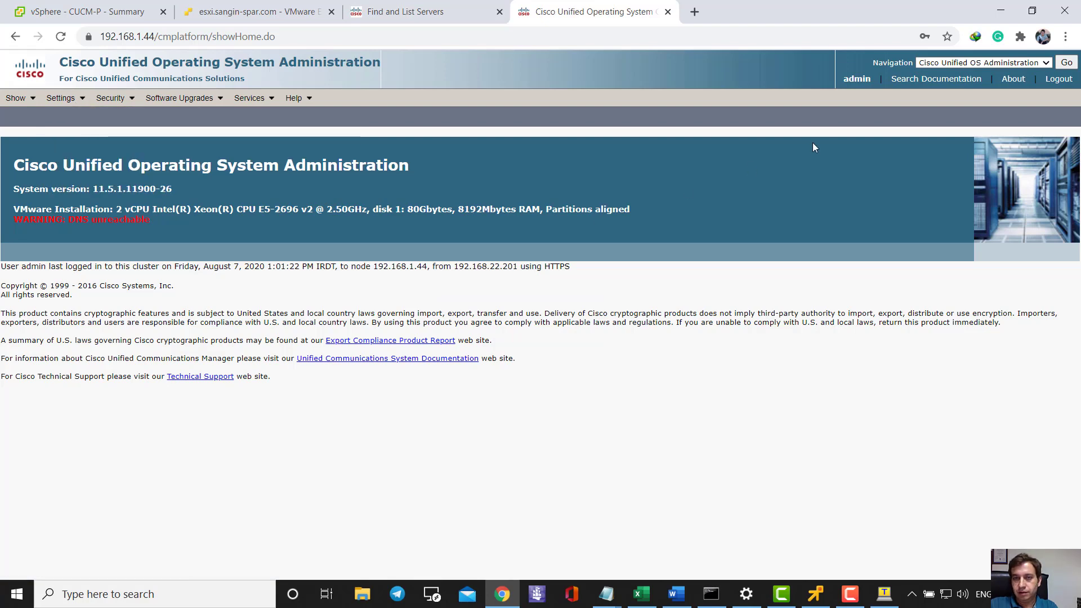
pyautogui.click(77, 96)
# - Set CUCM-S Ethernet IP to 192.168.100.44 and gateway to 192.168.100.1, then save
pyautogui.moveTo(72, 115)
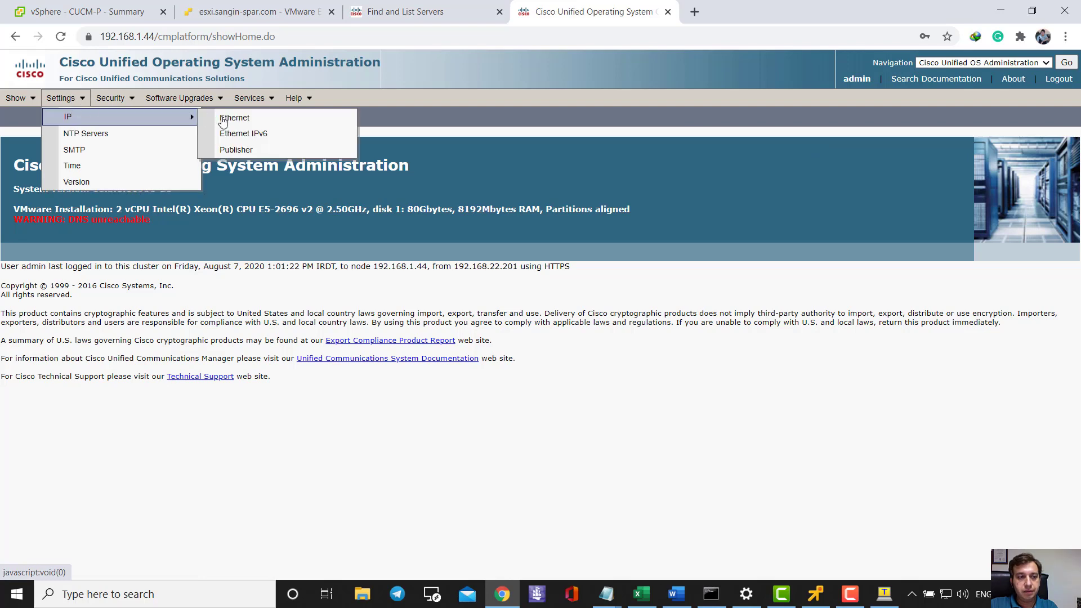
pyautogui.click(252, 120)
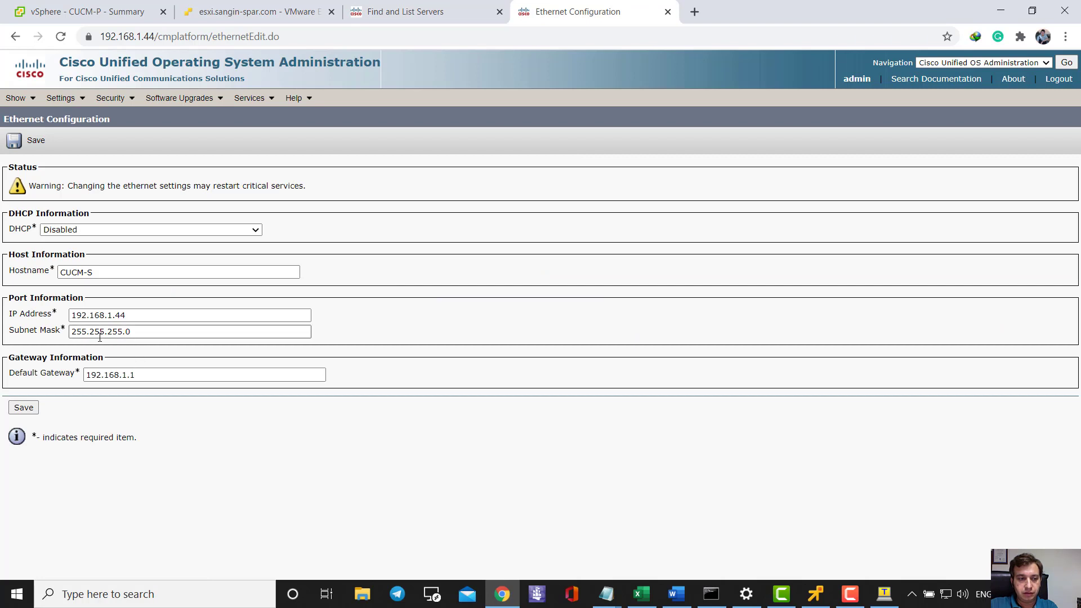
pyautogui.click(113, 315)
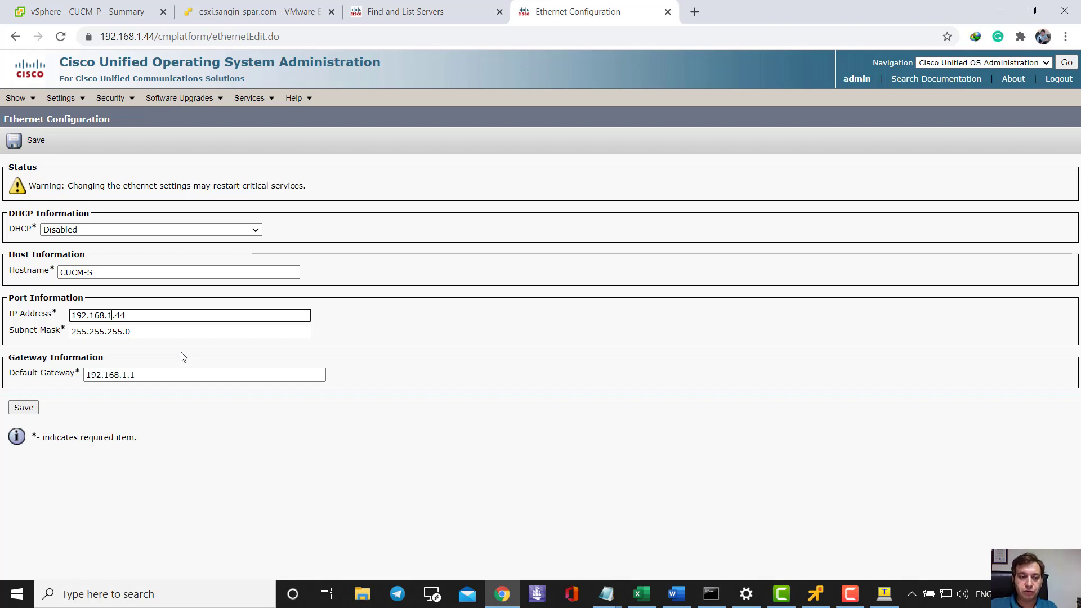
pyautogui.write('00')
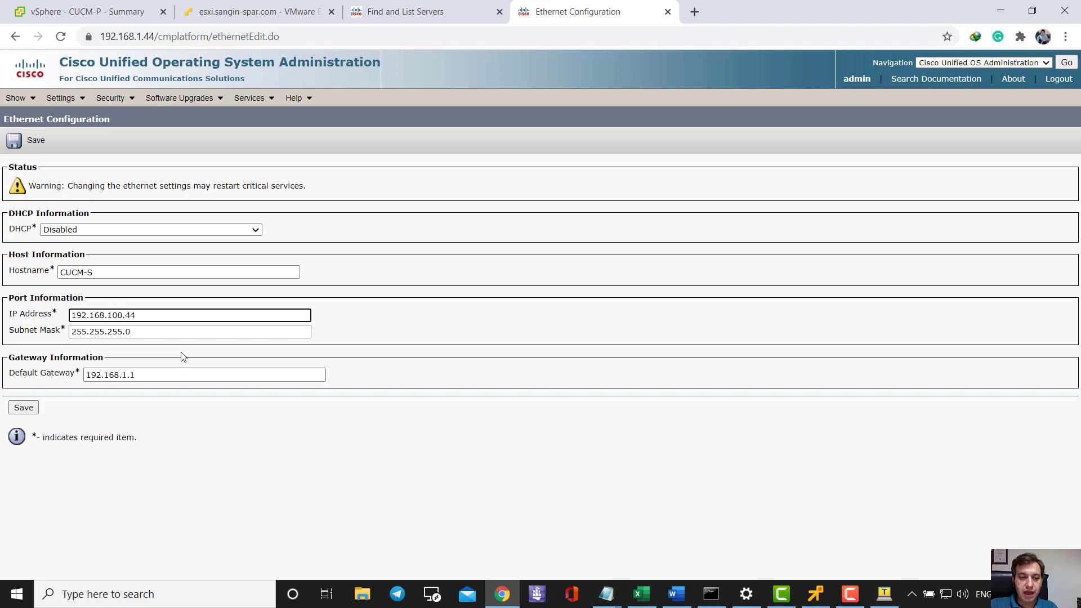
pyautogui.click(127, 375)
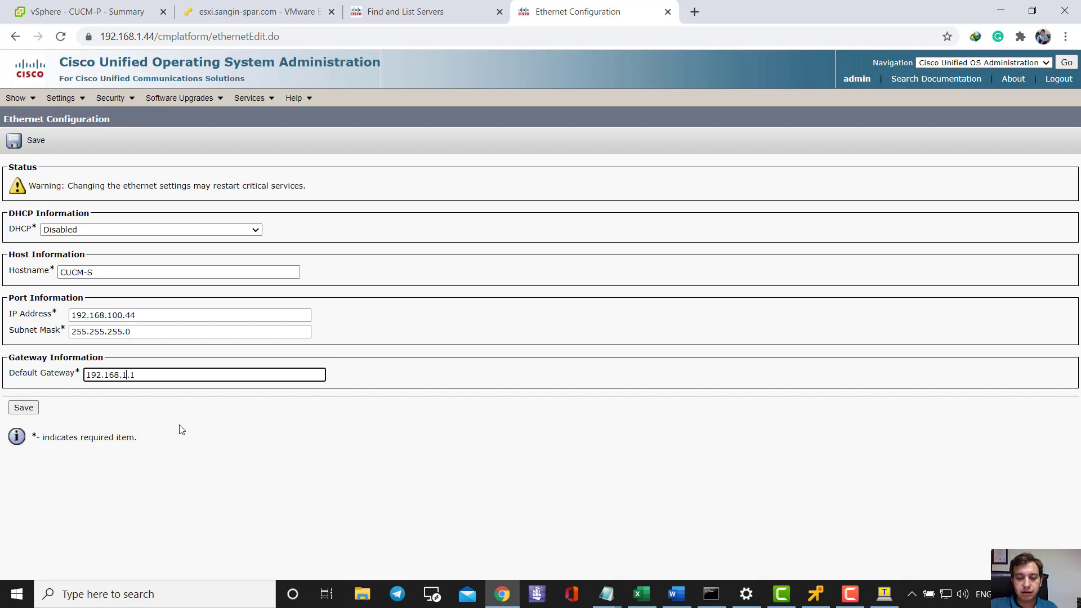
pyautogui.write('00')
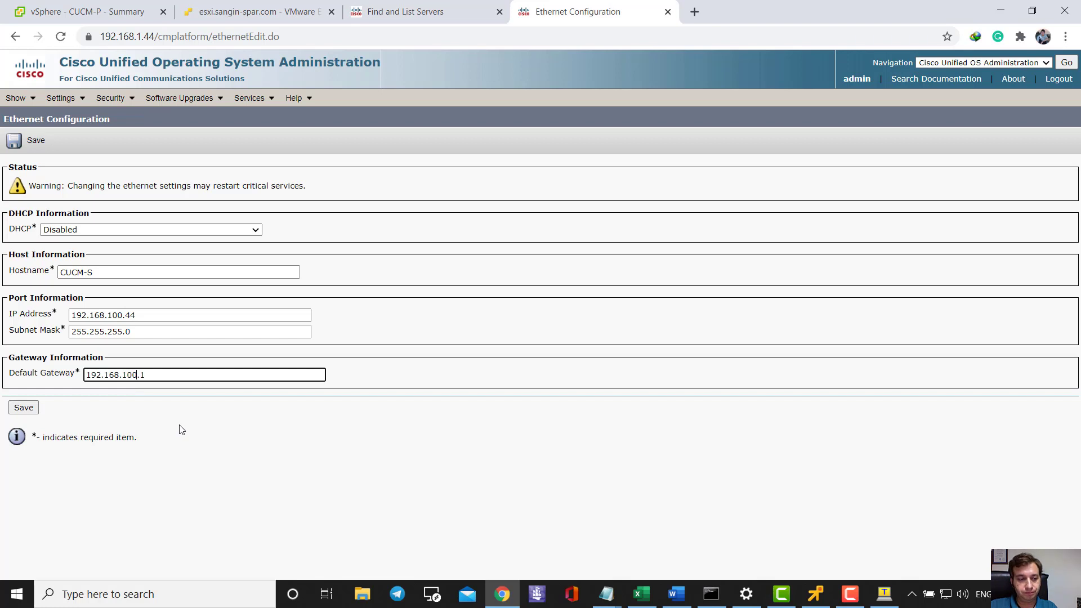
pyautogui.click(17, 406)
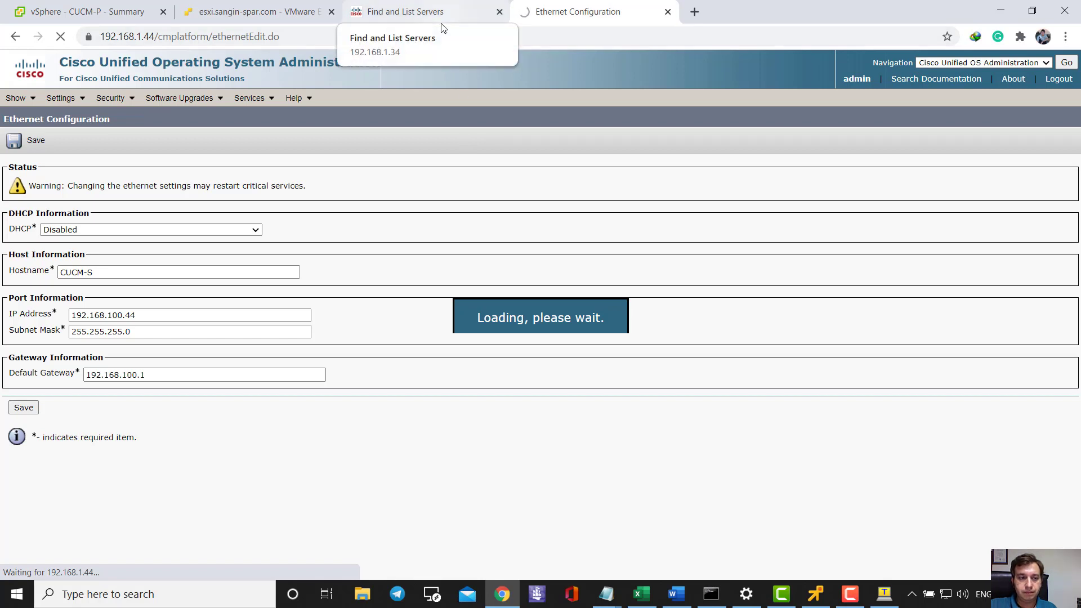
# - Change the 192.168.1.34 server entry's Host Name/IP Address to 192.168.100.34 and save
pyautogui.click(356, 13)
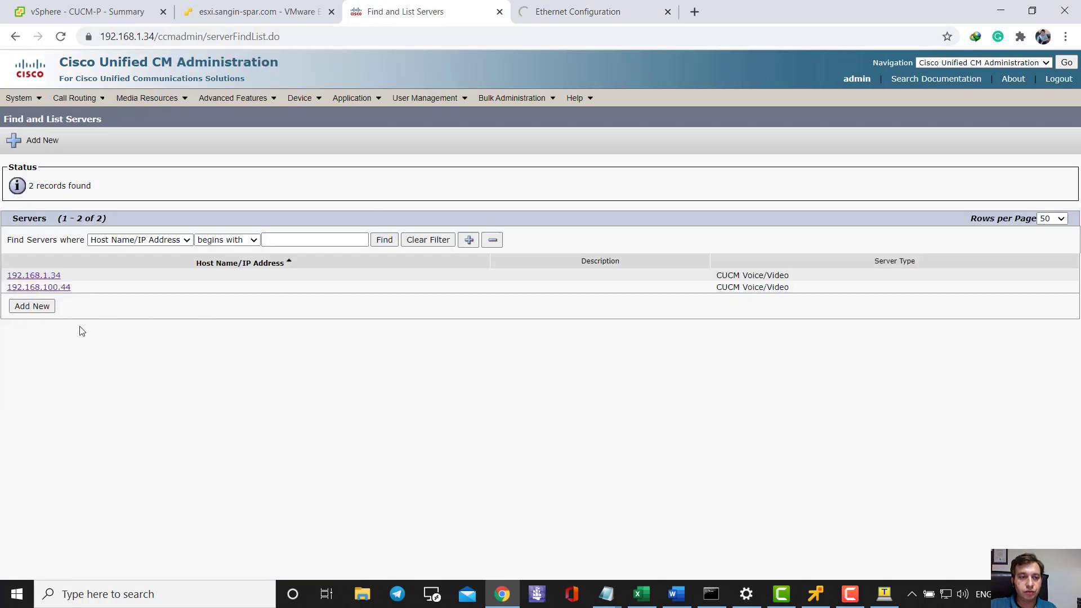
pyautogui.click(51, 275)
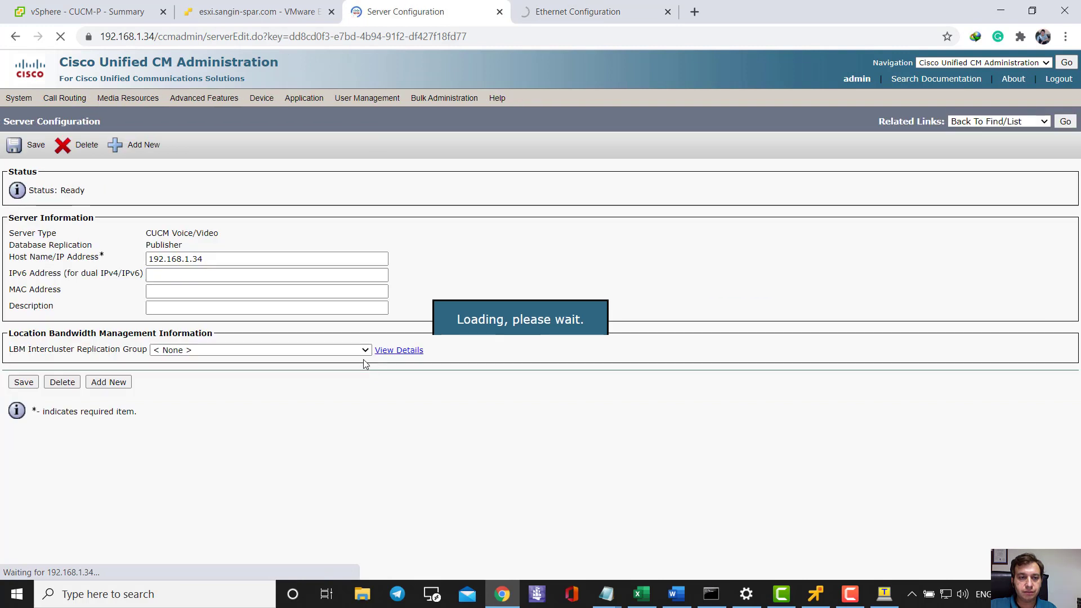
pyautogui.click(189, 260)
pyautogui.write('00')
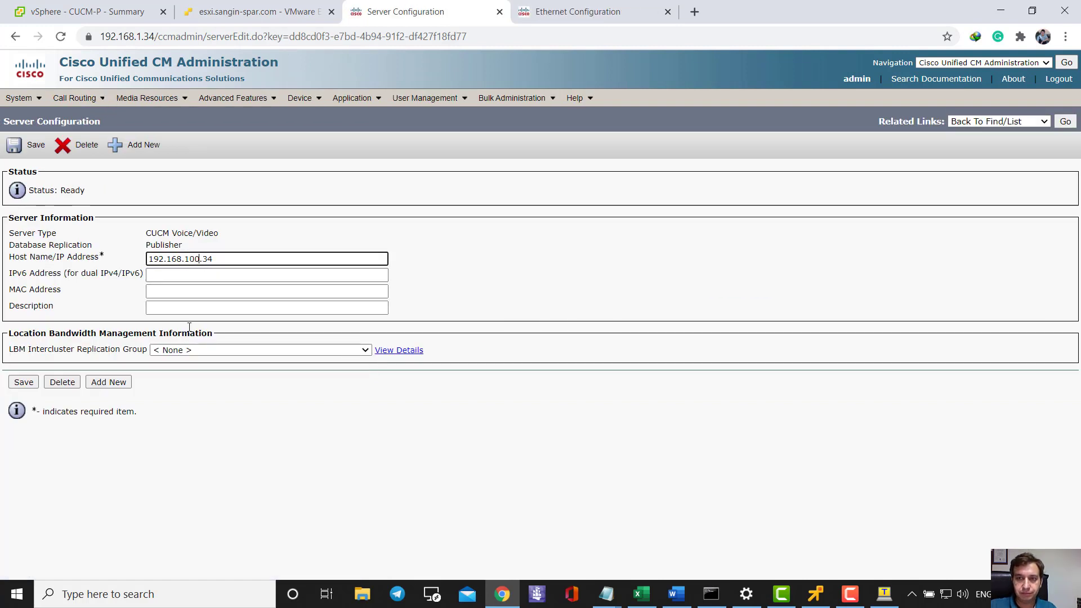
pyautogui.click(23, 381)
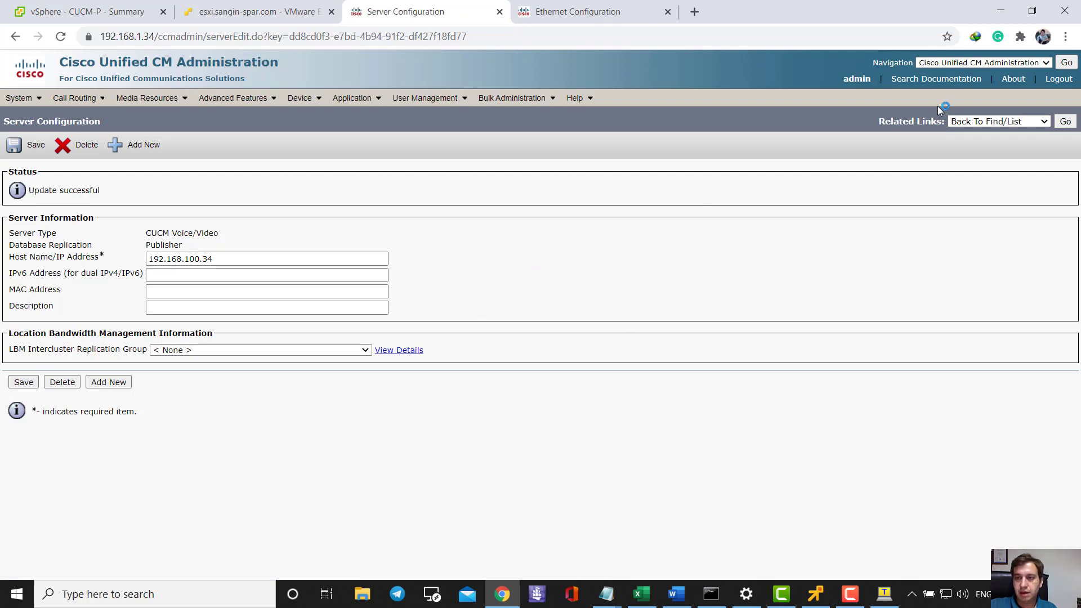
pyautogui.click(1007, 63)
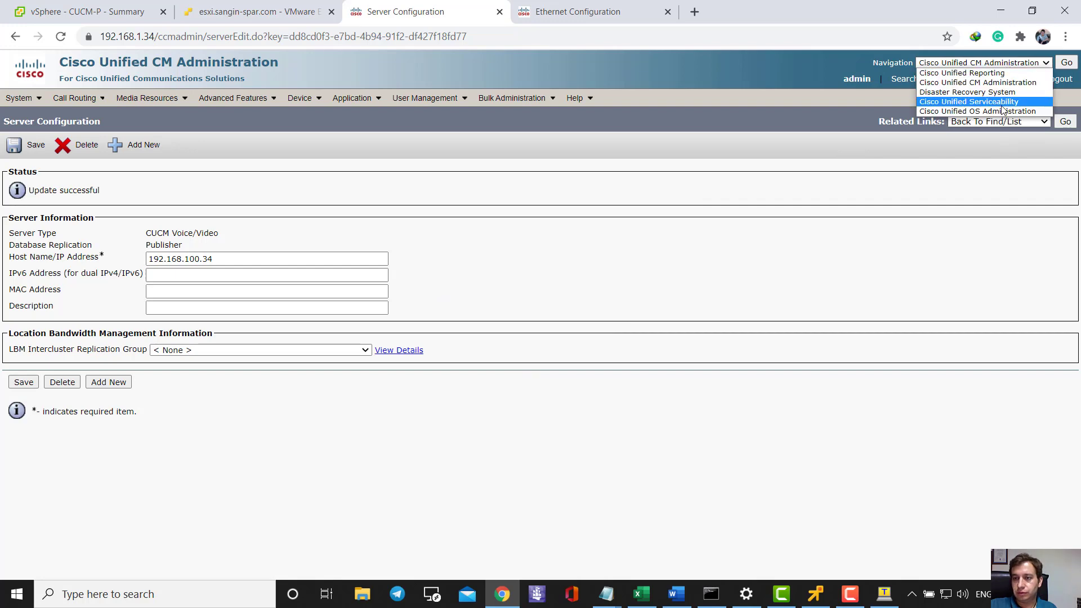
# - Go to Cisco Unified OS Administration on 192.168.1.34 and log in as admin
pyautogui.click(1001, 112)
pyautogui.click(1066, 63)
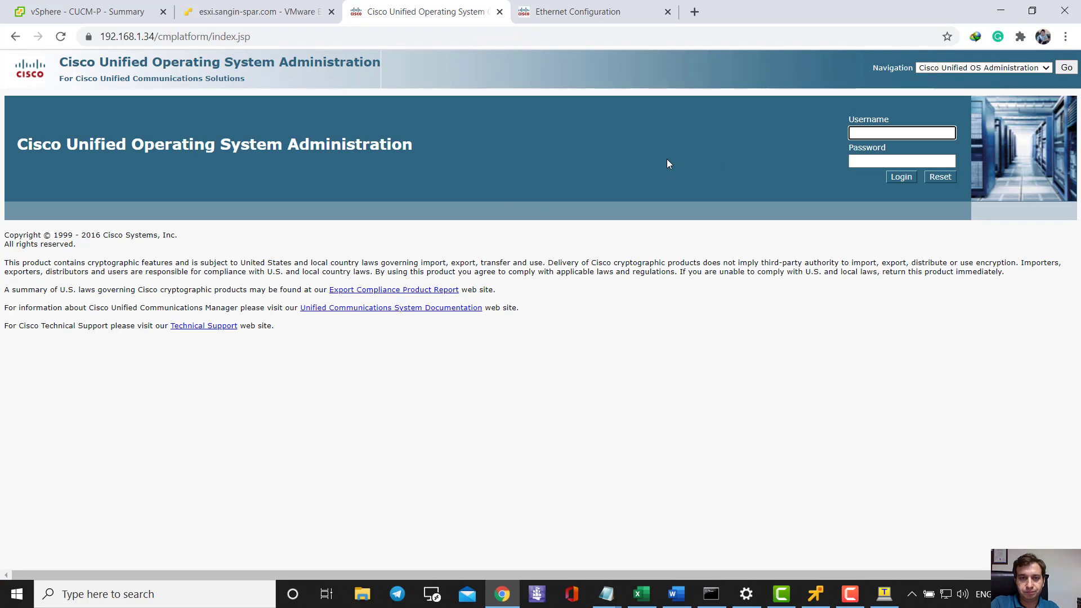
pyautogui.write('admin')
pyautogui.press('Tab')
pyautogui.write('••••')
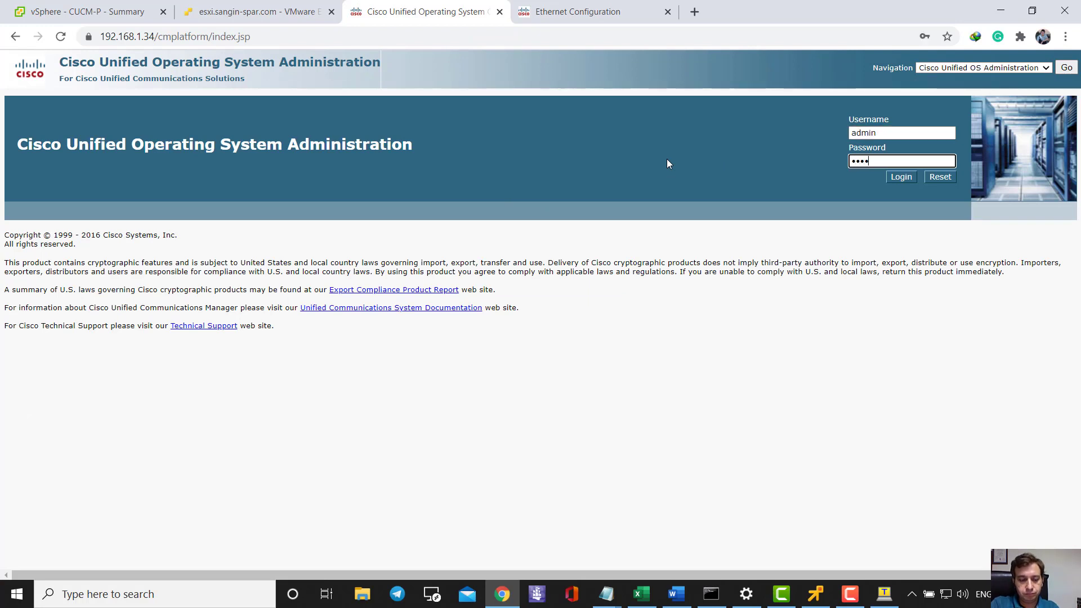
pyautogui.write('••••••••')
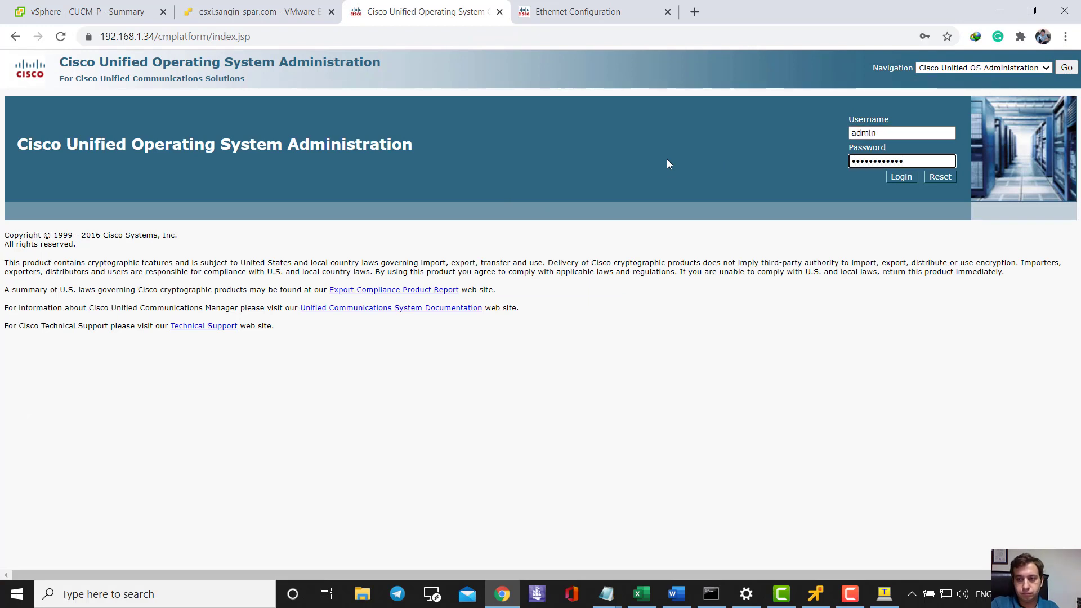
pyautogui.press('Return')
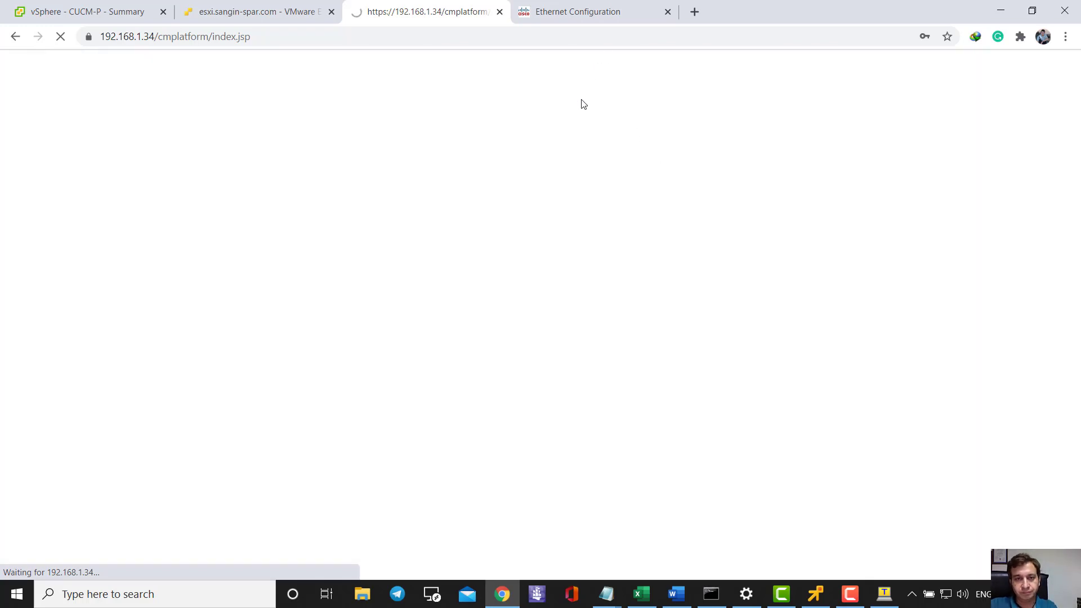
# - Check the CUCM-S Ethernet page's processing-and-restart message, then return to the publisher tab
pyautogui.click(556, 19)
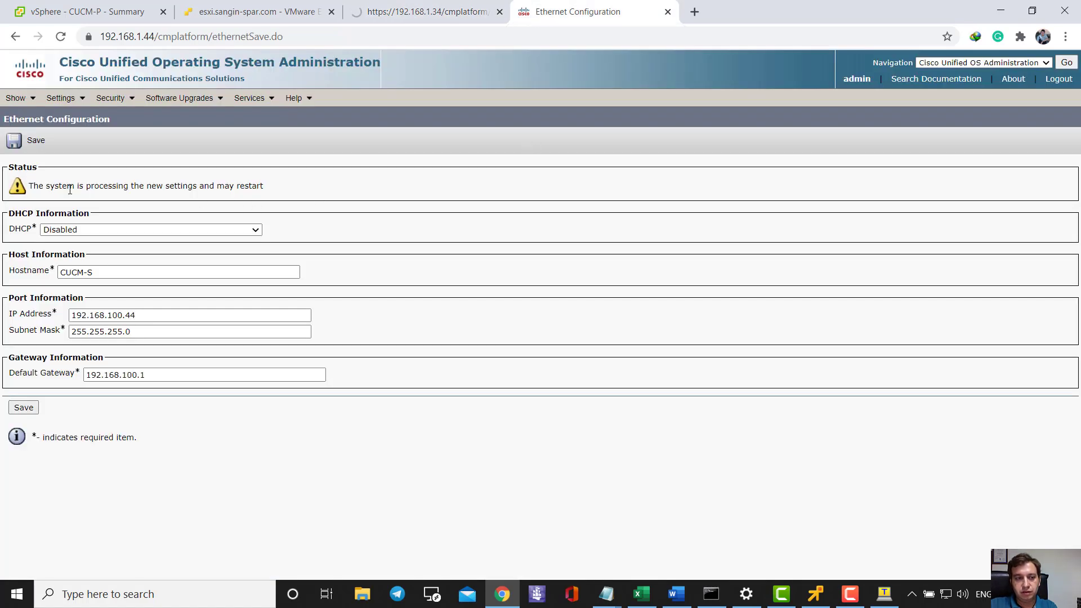
pyautogui.moveTo(28, 186); pyautogui.dragTo(282, 188)
pyautogui.click(283, 193)
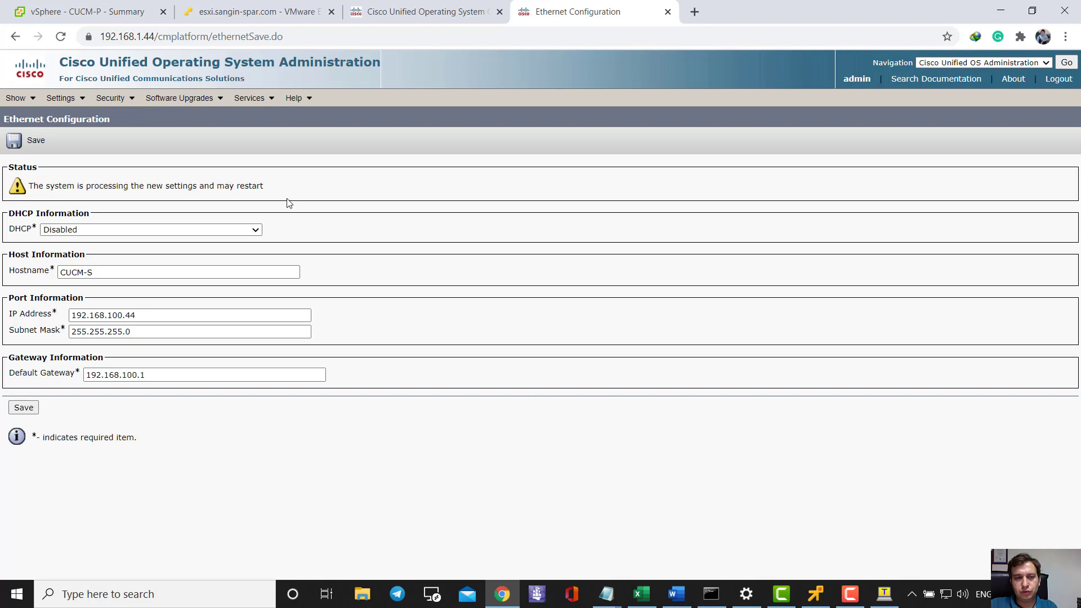
pyautogui.click(428, 17)
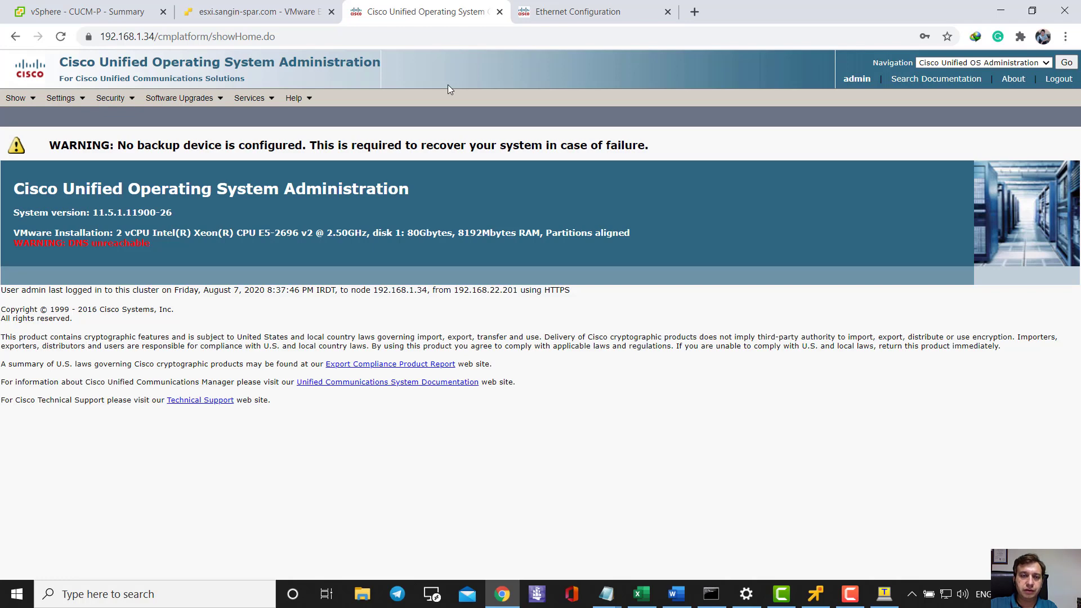
pyautogui.click(542, 12)
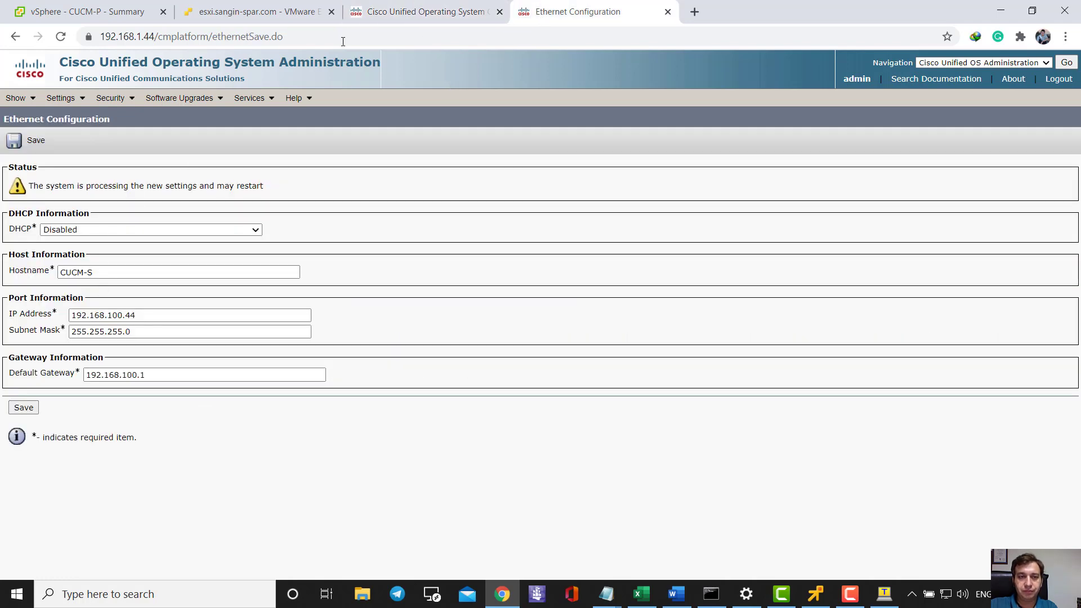
pyautogui.click(389, 10)
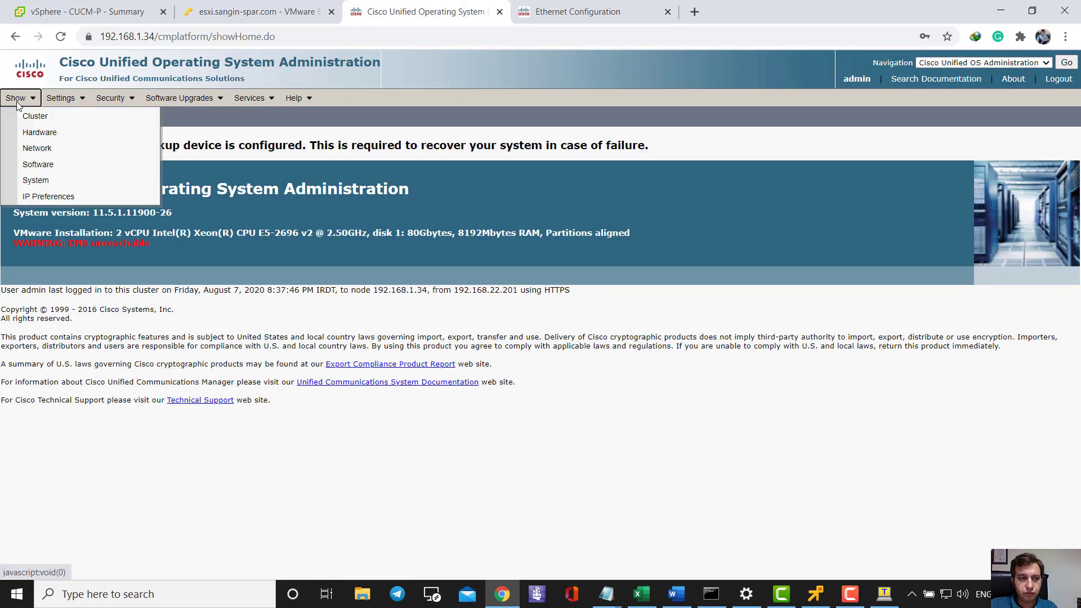
# - Set CUCM-P Ethernet IP to 192.168.100.34 and gateway to 192.168.100.1, save, and recheck CUCM-S
pyautogui.moveTo(56, 100)
pyautogui.click(220, 125)
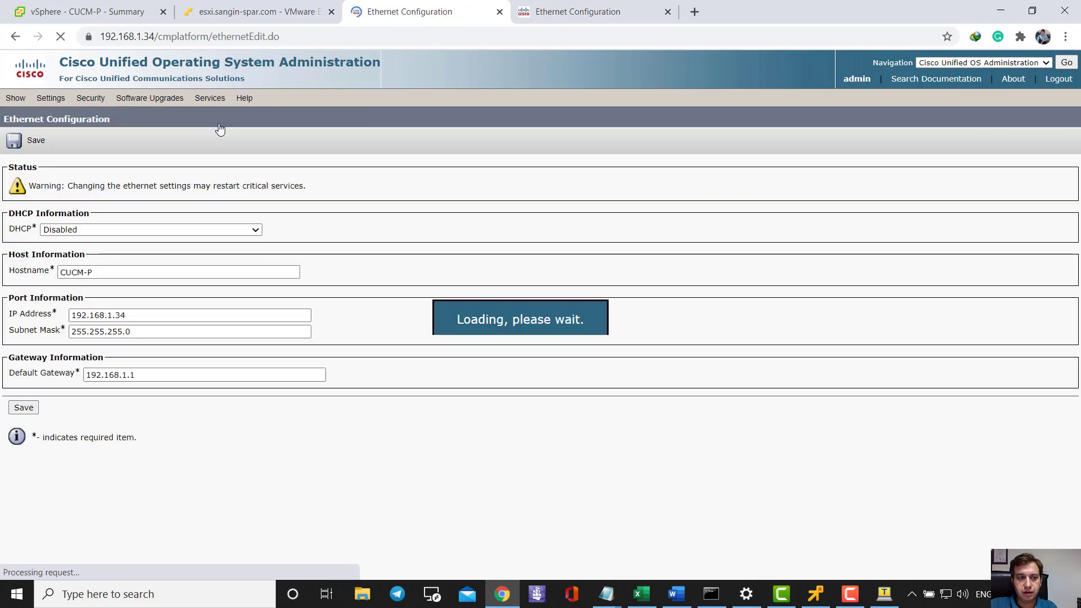
pyautogui.click(111, 316)
pyautogui.write('00')
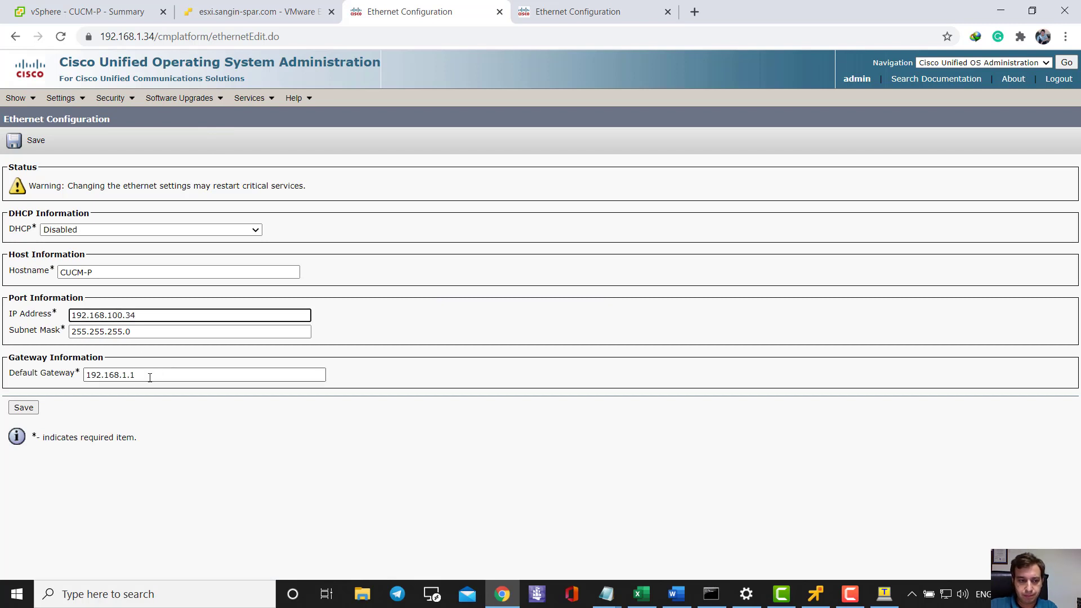
pyautogui.click(129, 381)
pyautogui.write('00')
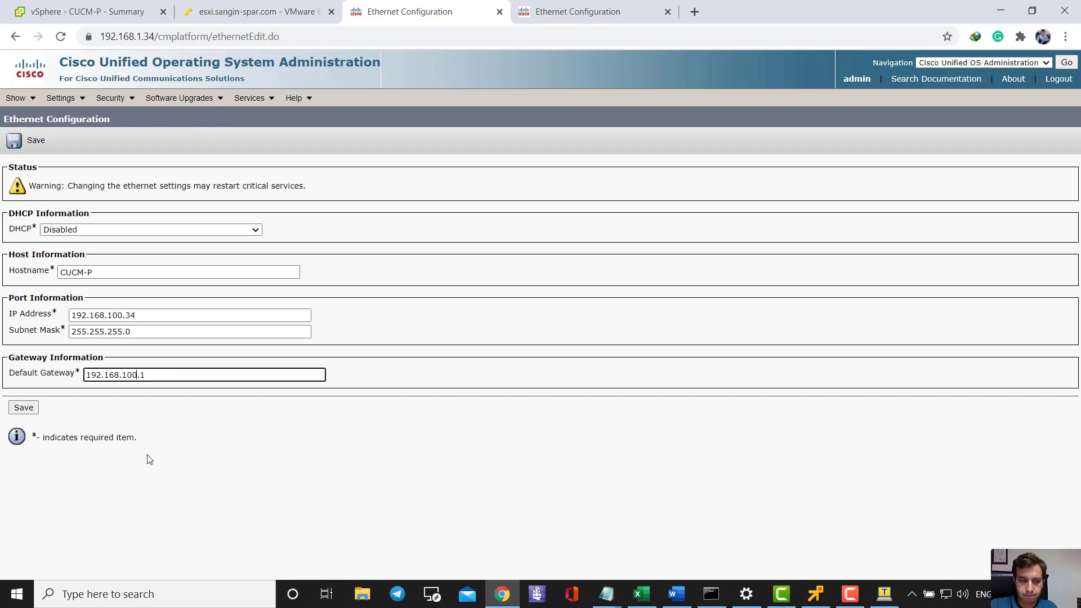
pyautogui.click(23, 407)
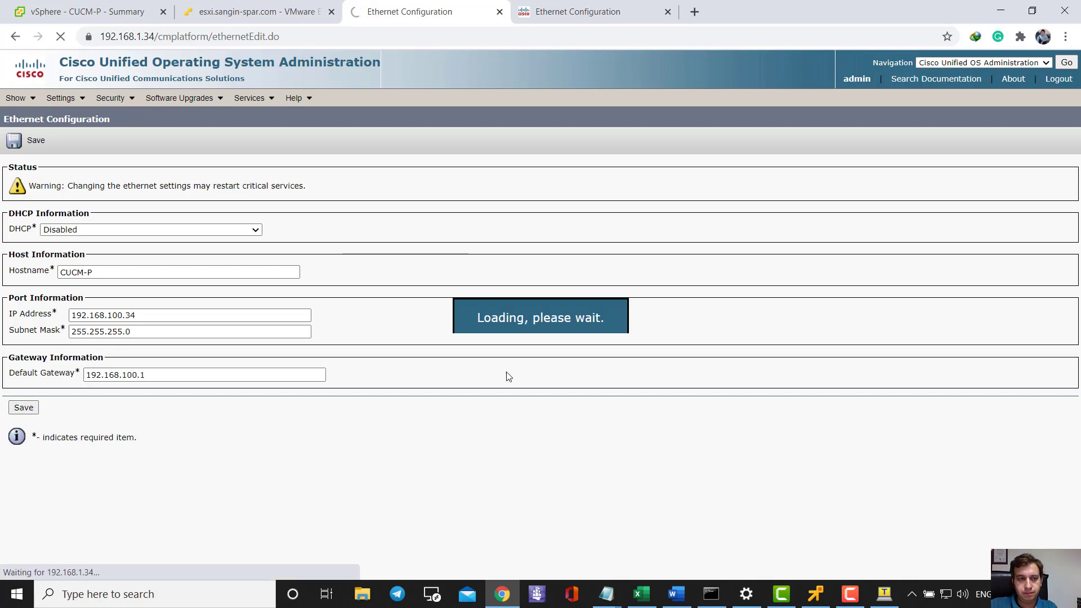
pyautogui.click(555, 11)
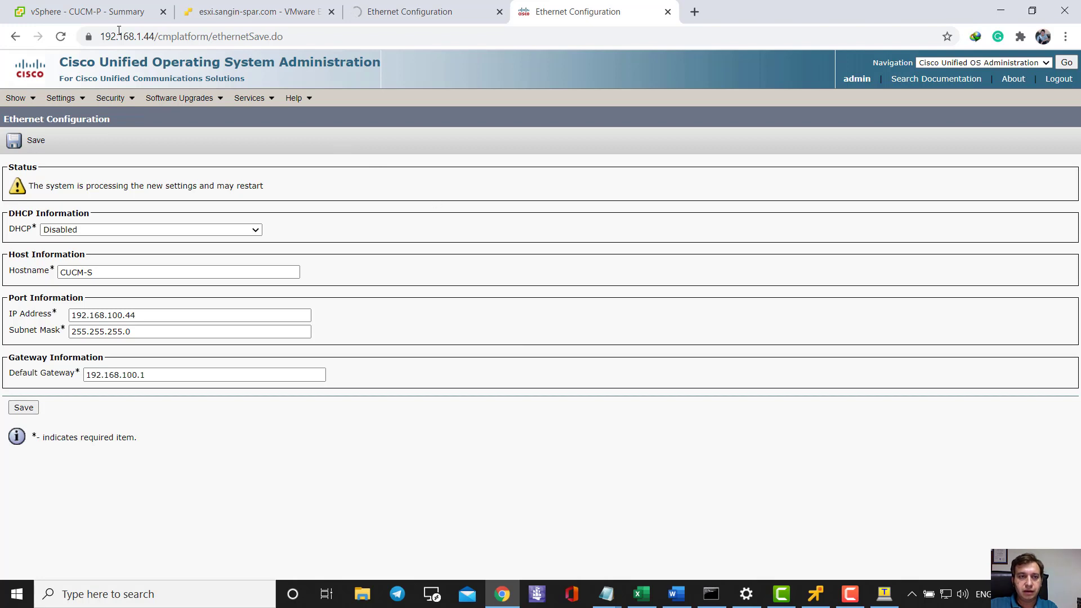
pyautogui.click(91, 12)
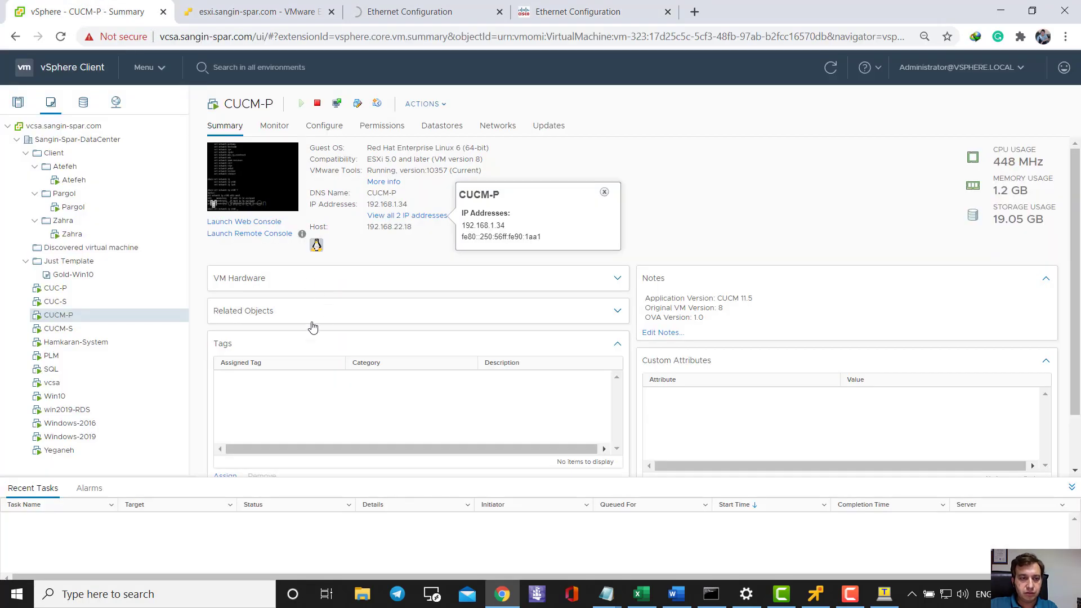
# - Launch a VMware Remote Console to CUCM-P, accepting the certificate to connect
pyautogui.click(123, 314)
pyautogui.rightClick(243, 173)
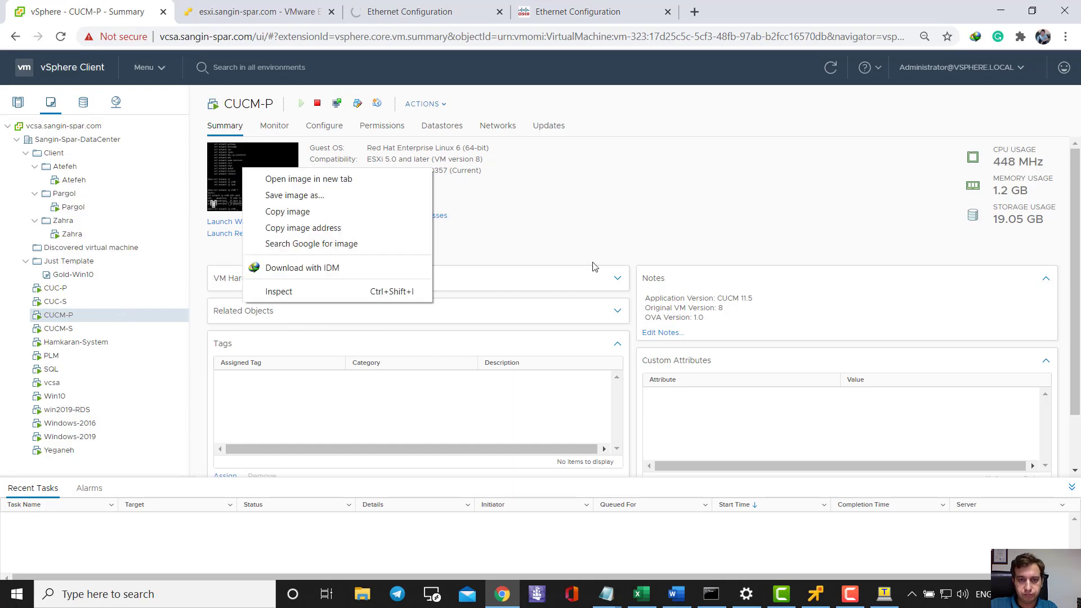
pyautogui.click(605, 244)
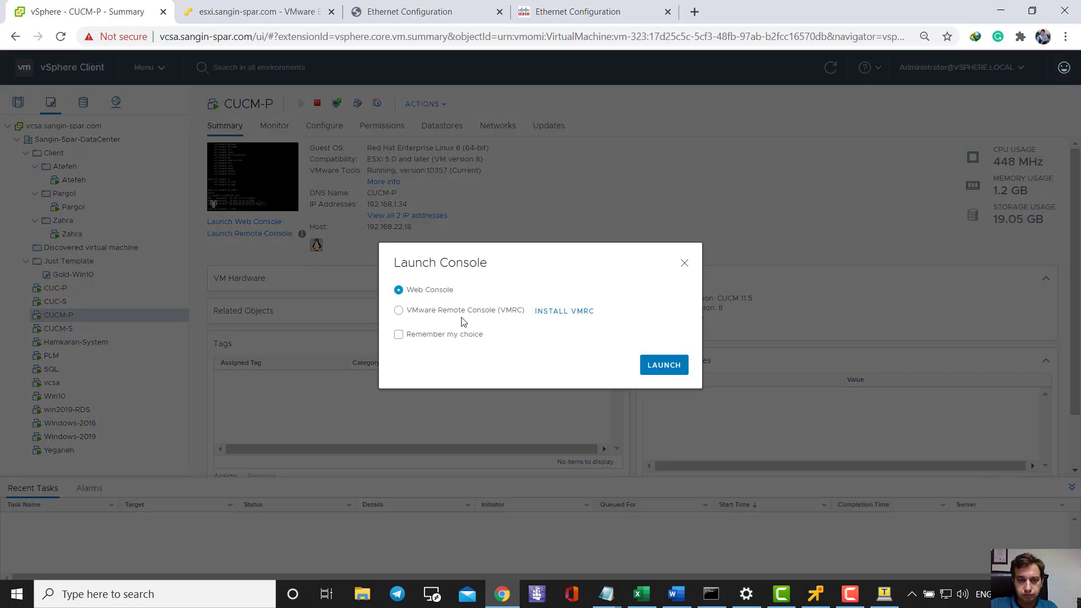
pyautogui.click(463, 313)
pyautogui.click(649, 366)
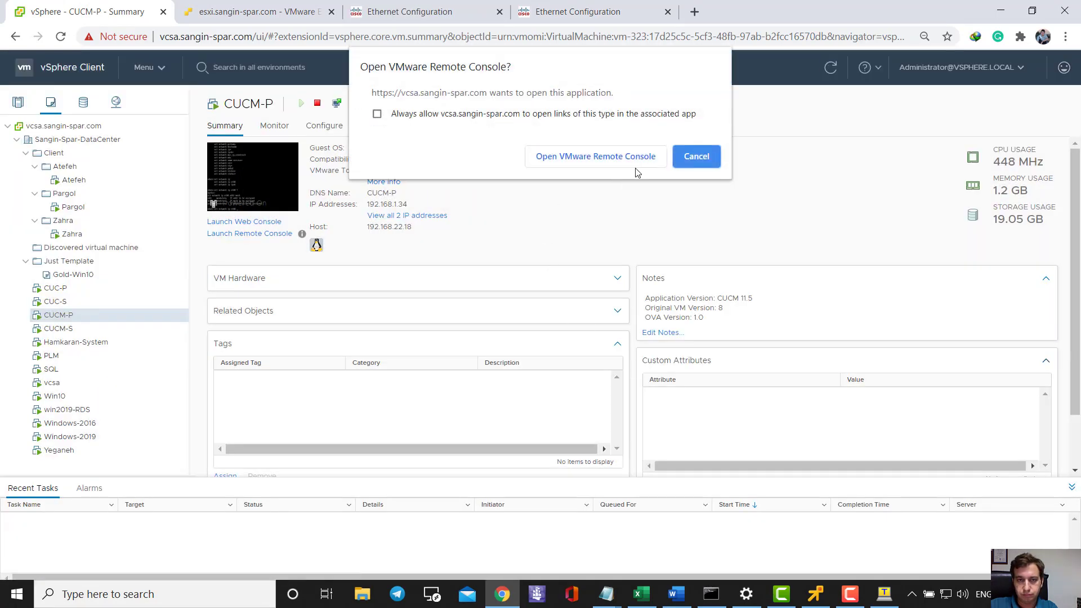
pyautogui.click(637, 163)
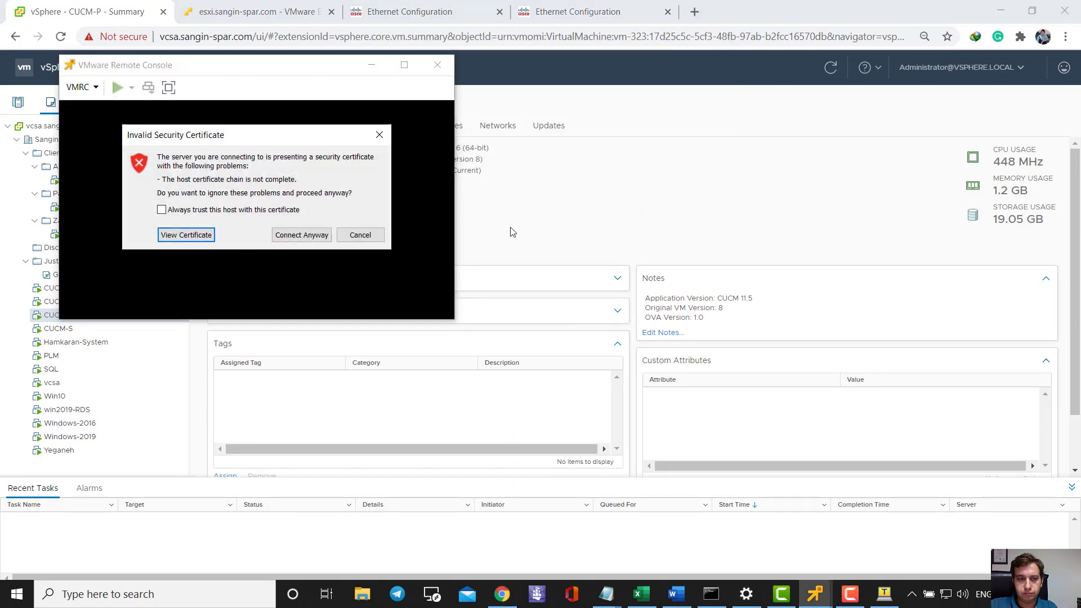
pyautogui.click(324, 237)
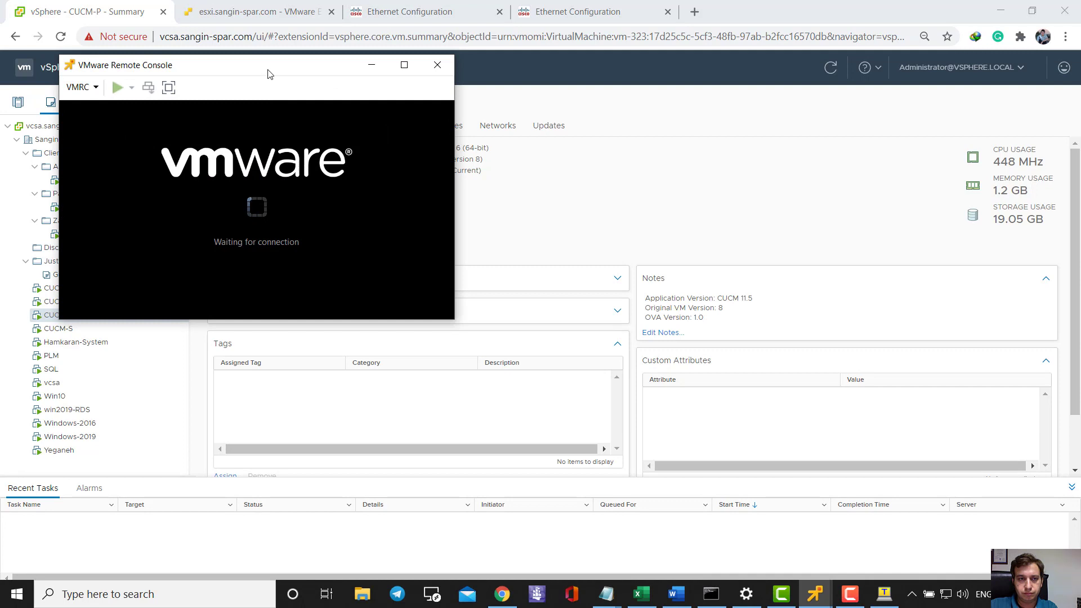
pyautogui.moveTo(268, 70); pyautogui.dragTo(511, 120)
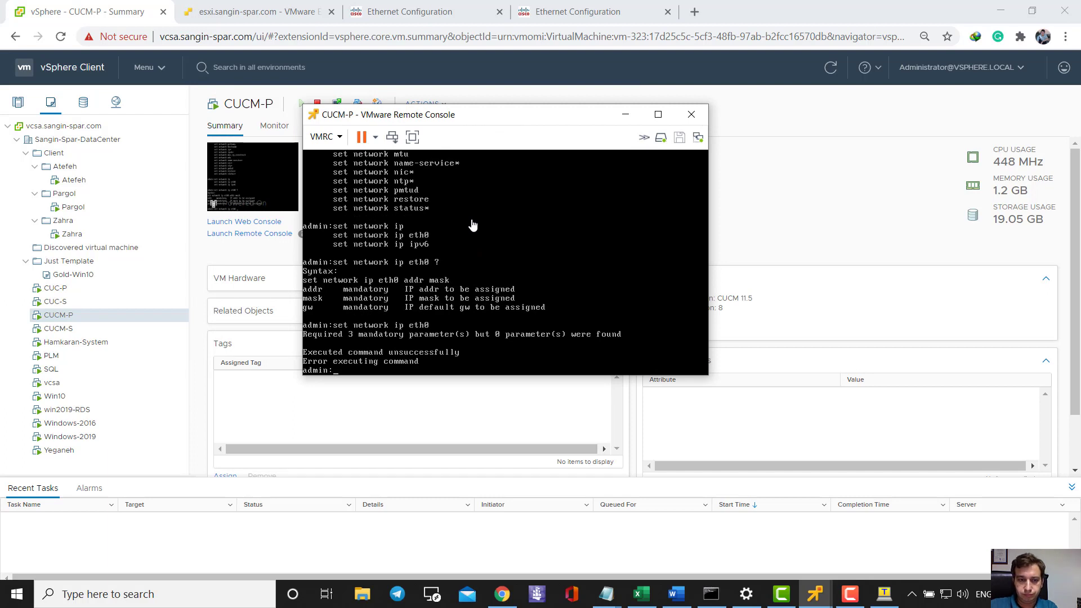
# - Run 'show network eth0' on CUCM-P, showing 192.168.1.34 with gateway 192.168.1.1
pyautogui.press('Return')
pyautogui.press('Return')
pyautogui.press('Return')
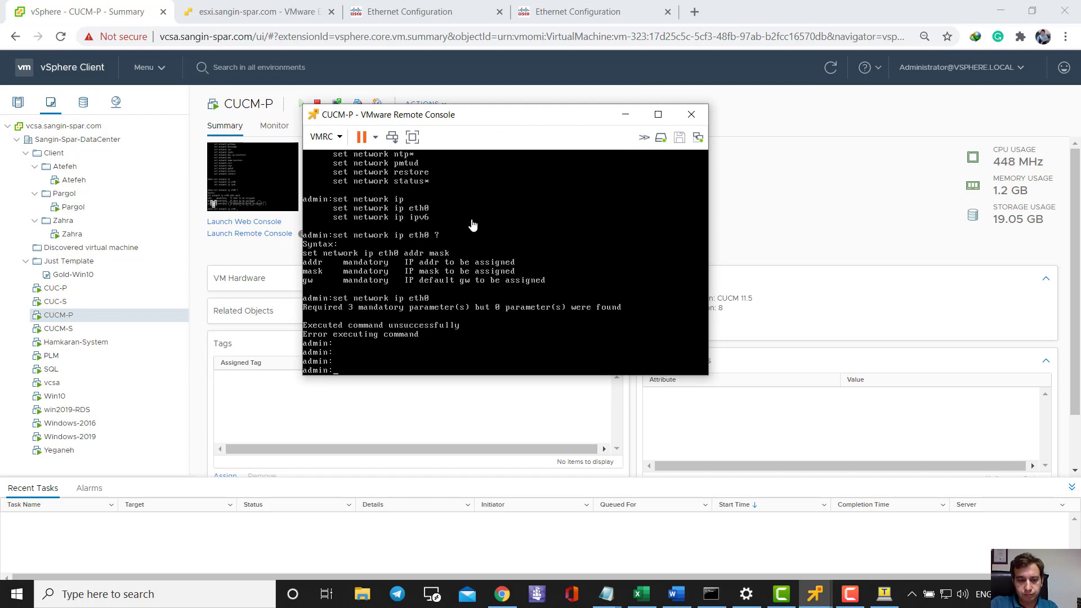
pyautogui.press('Return')
pyautogui.press('Return')
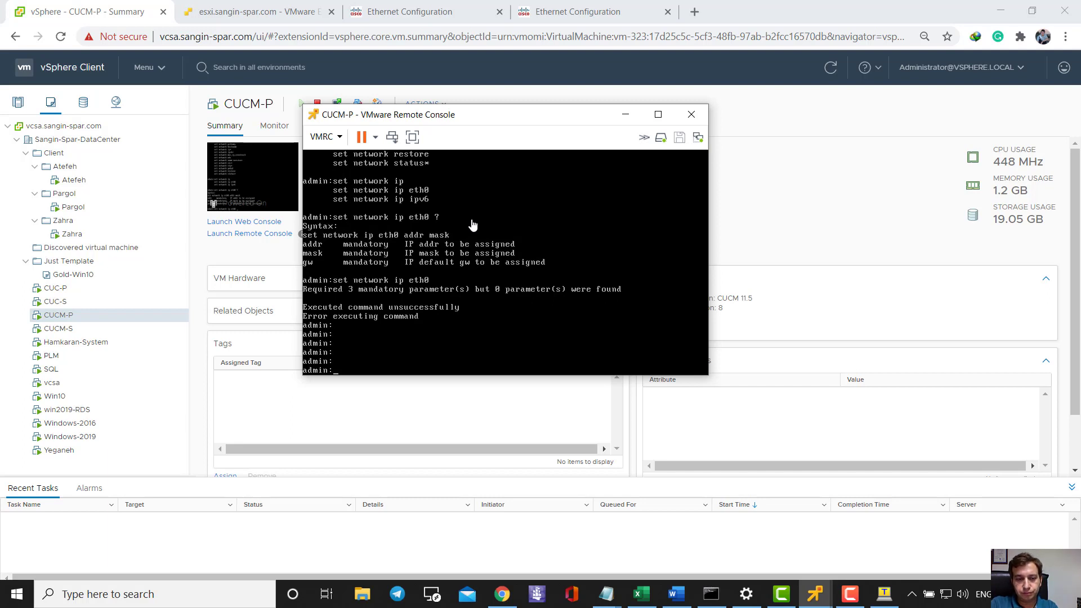
pyautogui.write('show network eth')
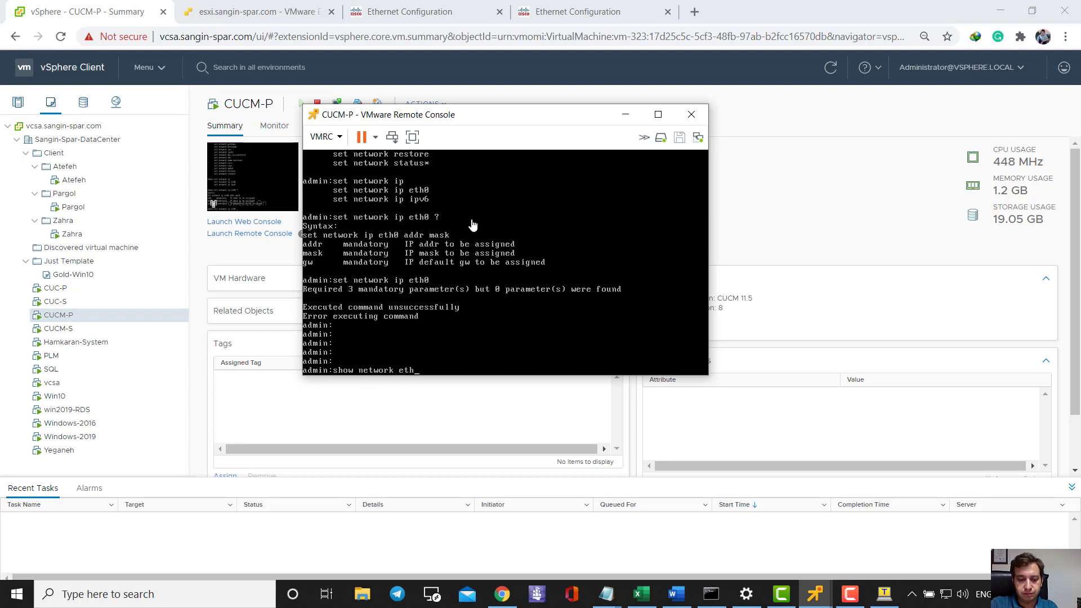
pyautogui.write('0')
pyautogui.press('Return')
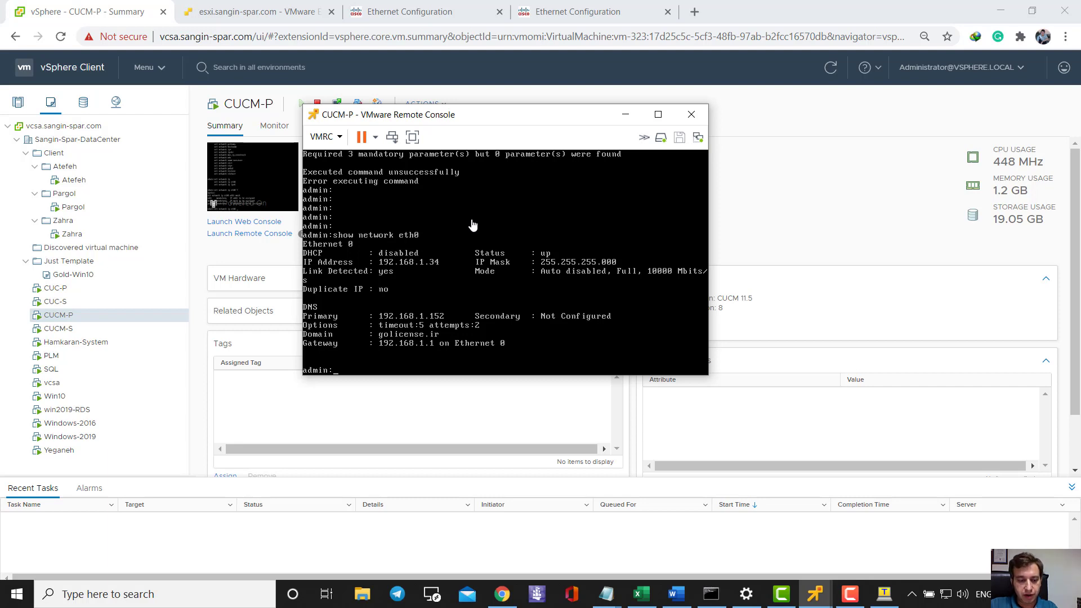
pyautogui.click(63, 329)
# - Launch a VMware Remote Console to CUCM-S and connect despite the certificate
pyautogui.rightClick(65, 330)
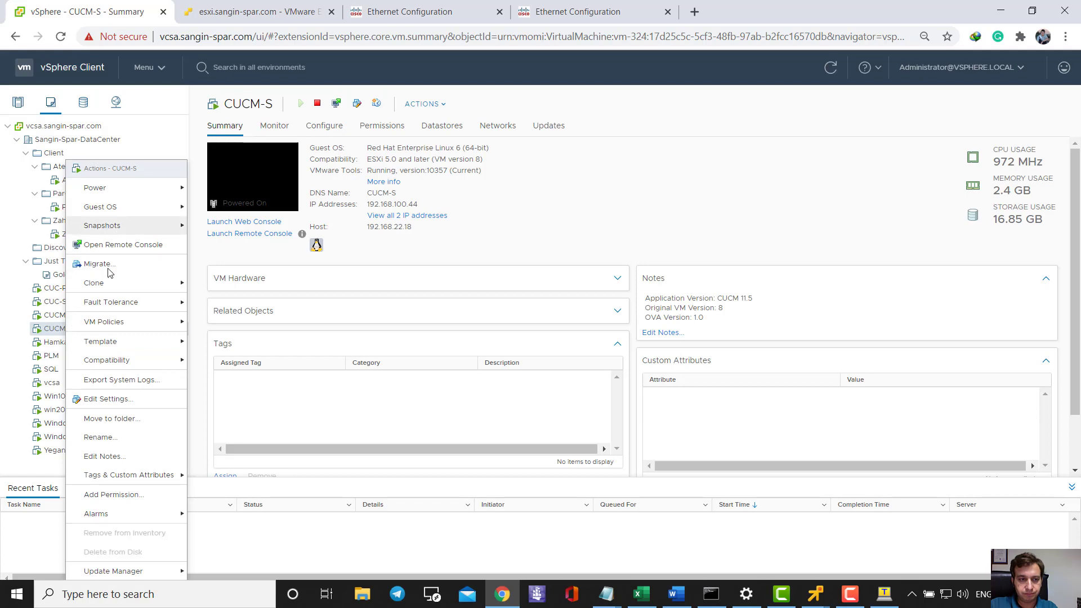
pyautogui.click(533, 214)
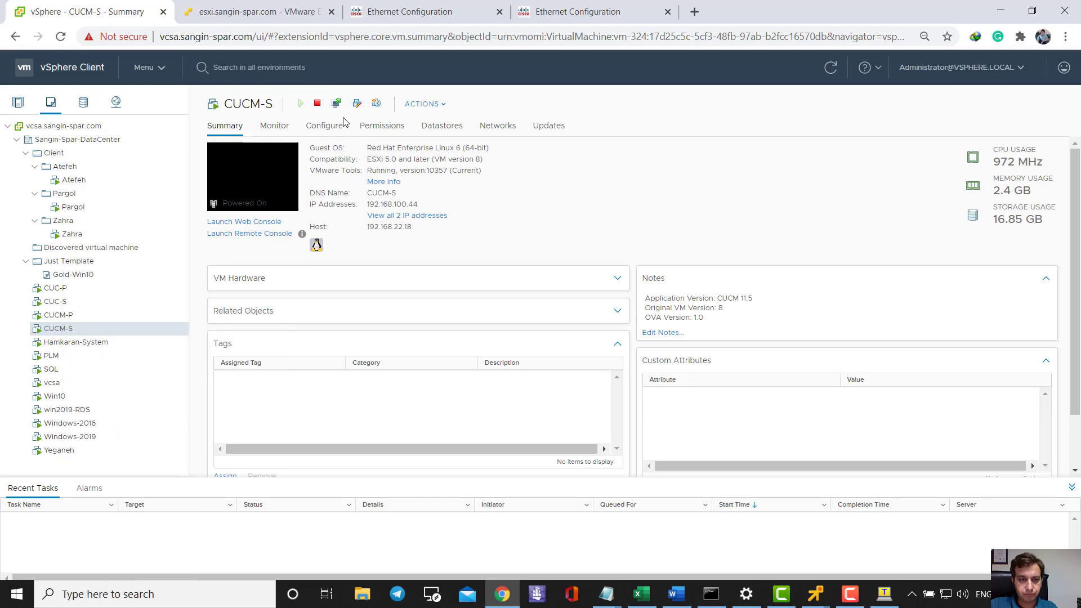
pyautogui.click(337, 106)
pyautogui.click(441, 311)
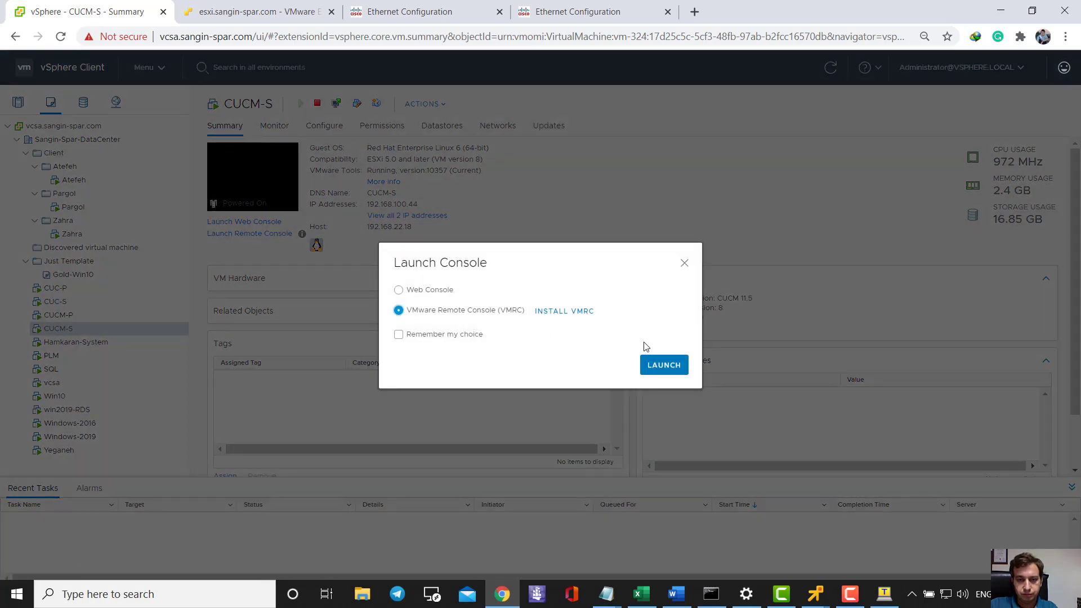
pyautogui.click(664, 365)
pyautogui.click(623, 159)
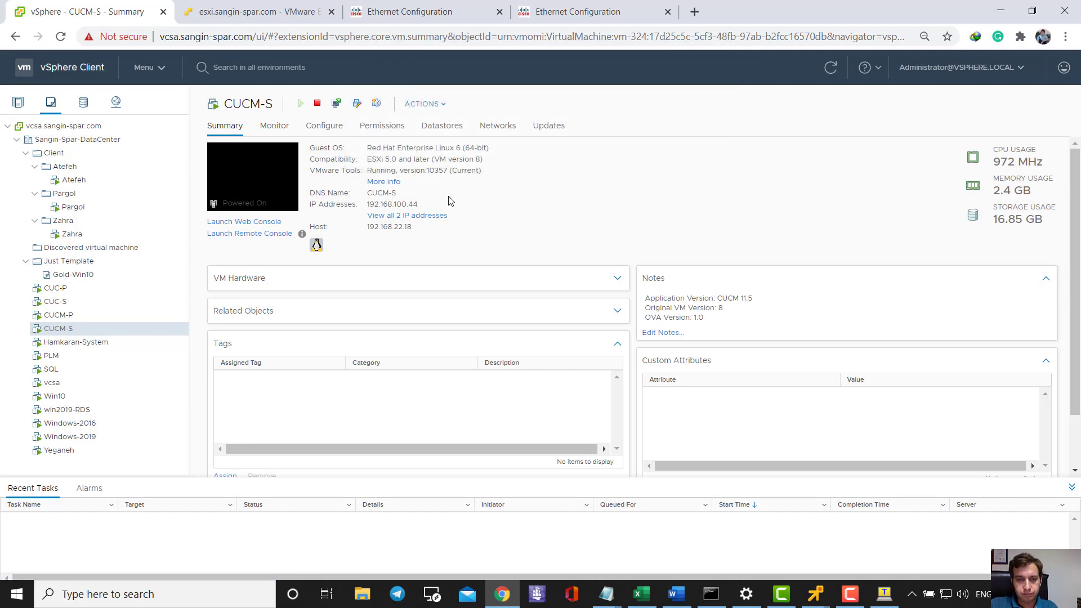
pyautogui.click(355, 309)
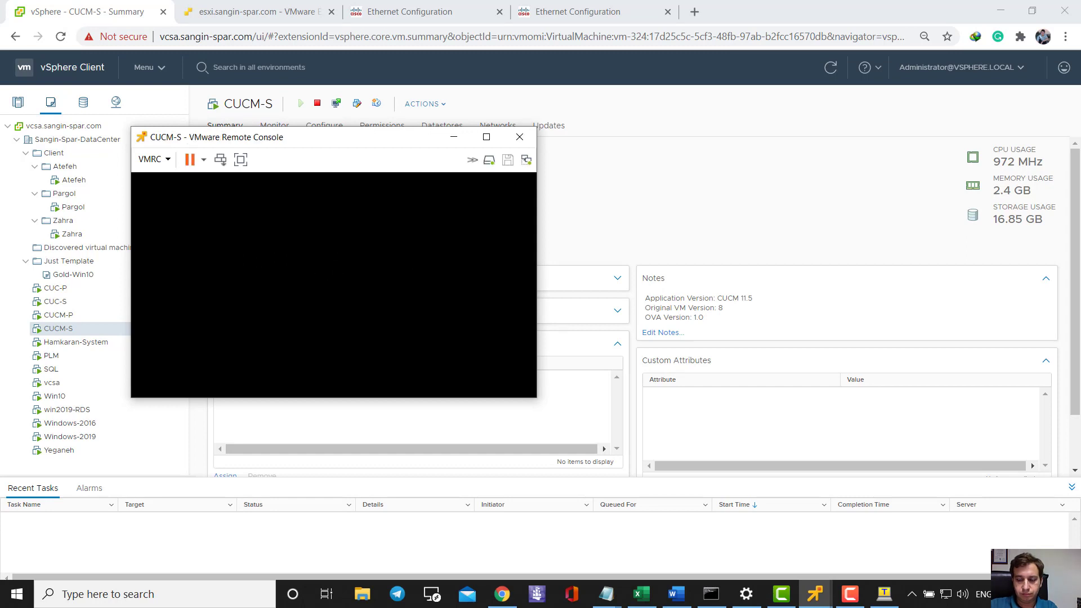
# - Log in at the CUCM-S console as admin
pyautogui.press('Return')
pyautogui.write('admin')
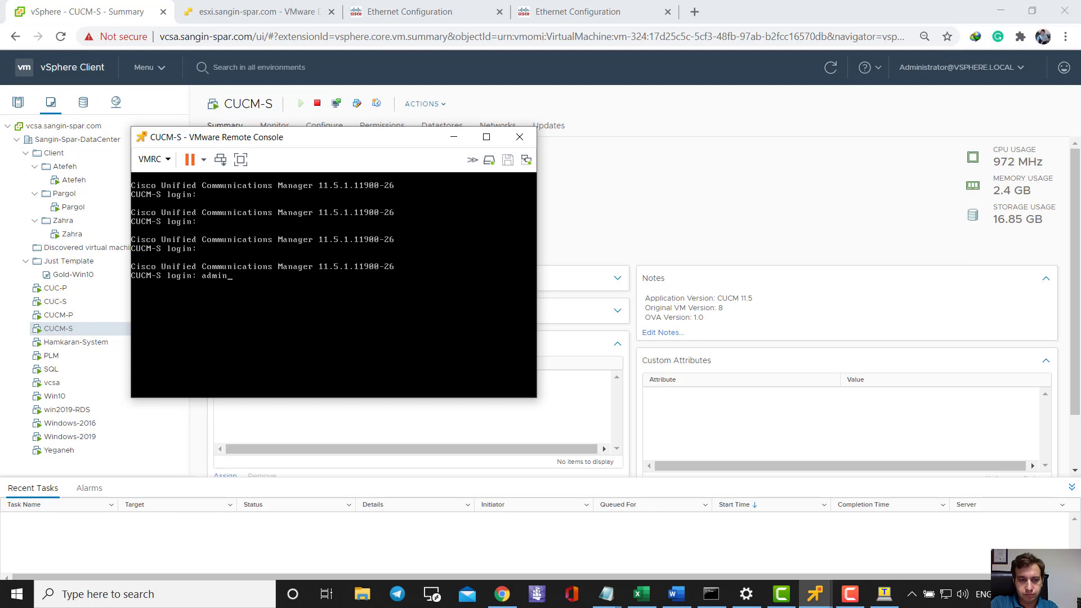
pyautogui.press('Return')
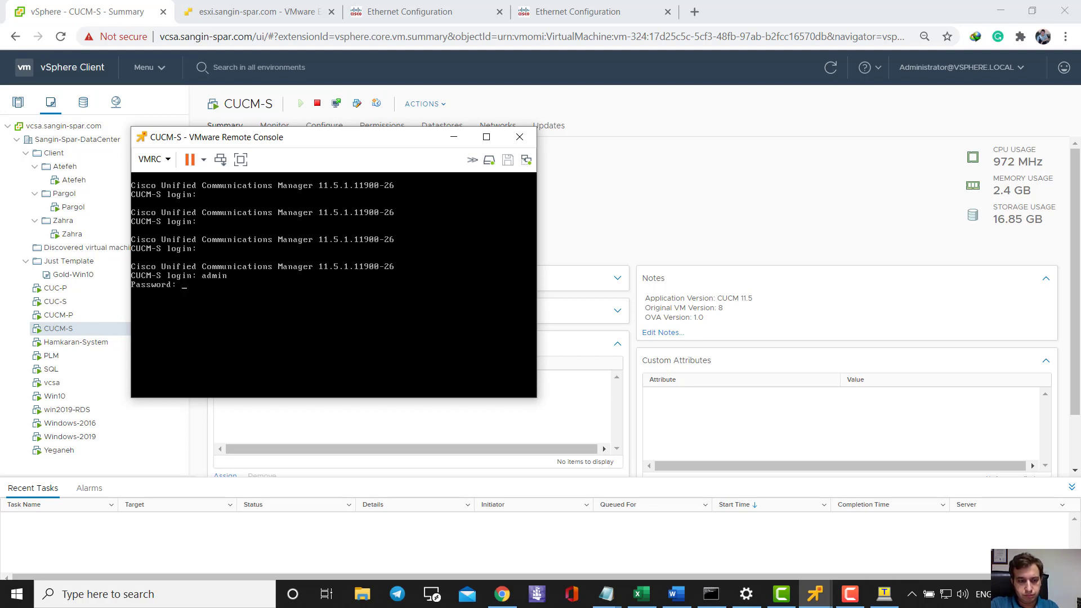
pyautogui.press('Return')
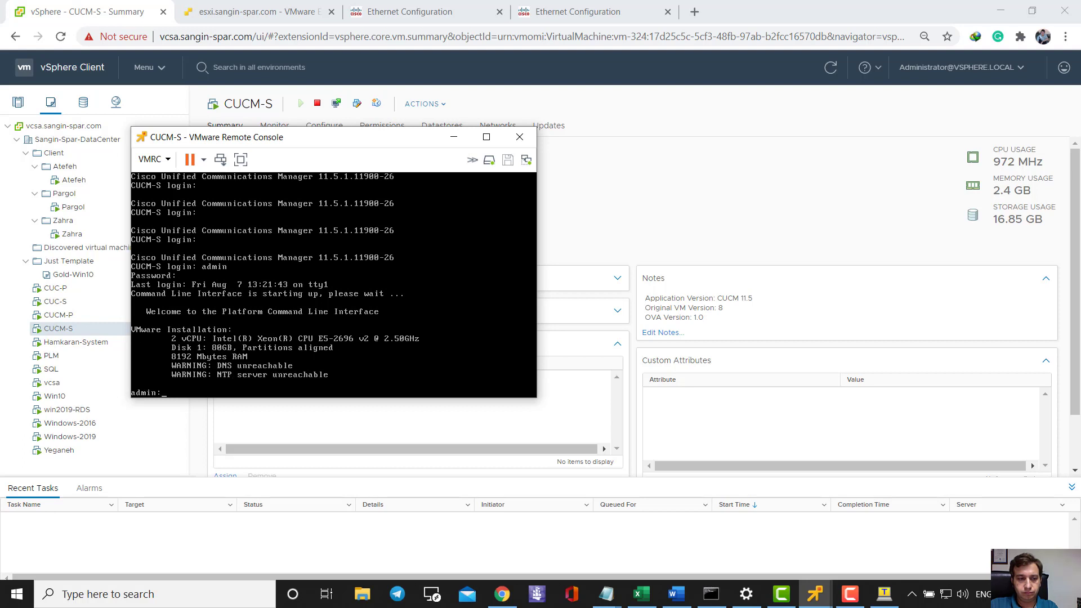
# - Run 'show network eth0', confirming 192.168.100.44 with gateway 192.168.100.1
pyautogui.press('Return')
pyautogui.press('Return')
pyautogui.press('Return')
pyautogui.press('Return')
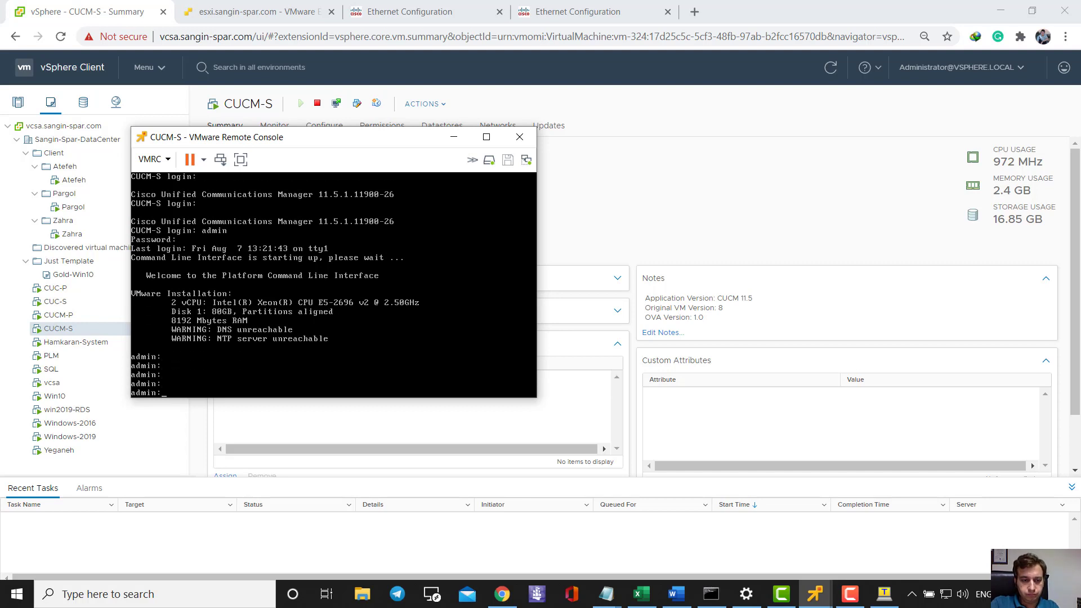
pyautogui.write('show net')
pyautogui.press('Tab')
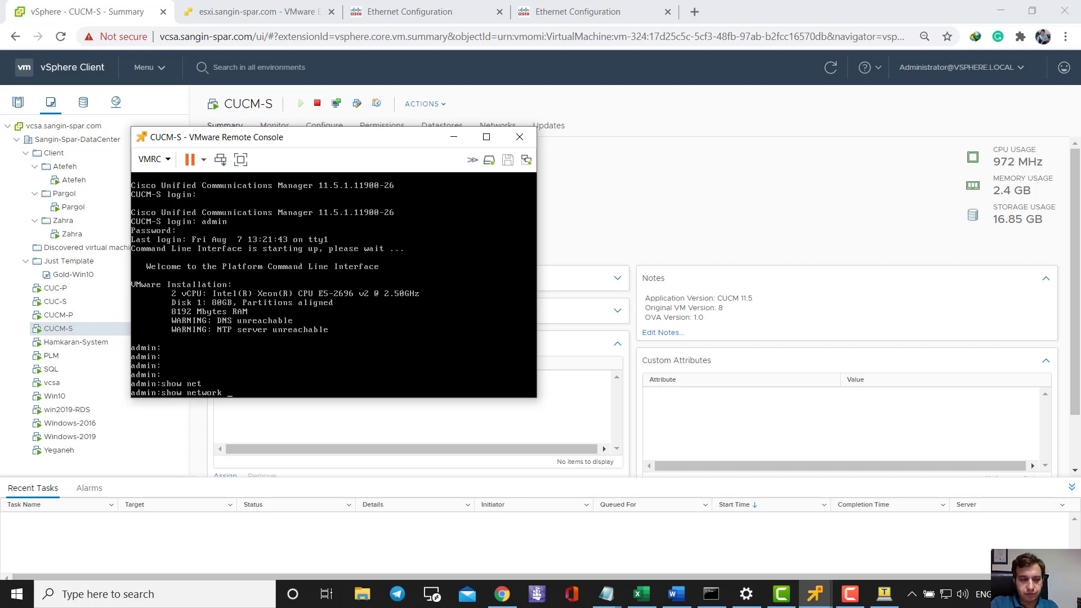
pyautogui.write('eth0')
pyautogui.press('Return')
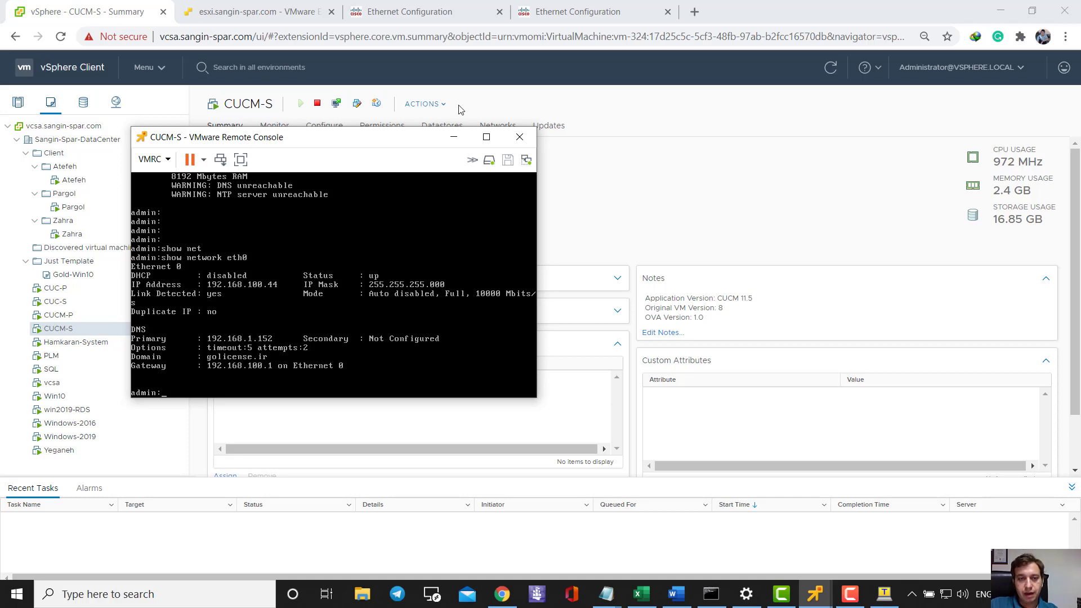
# - Briefly review the router configuration in the Tera Term session
pyautogui.click(876, 595)
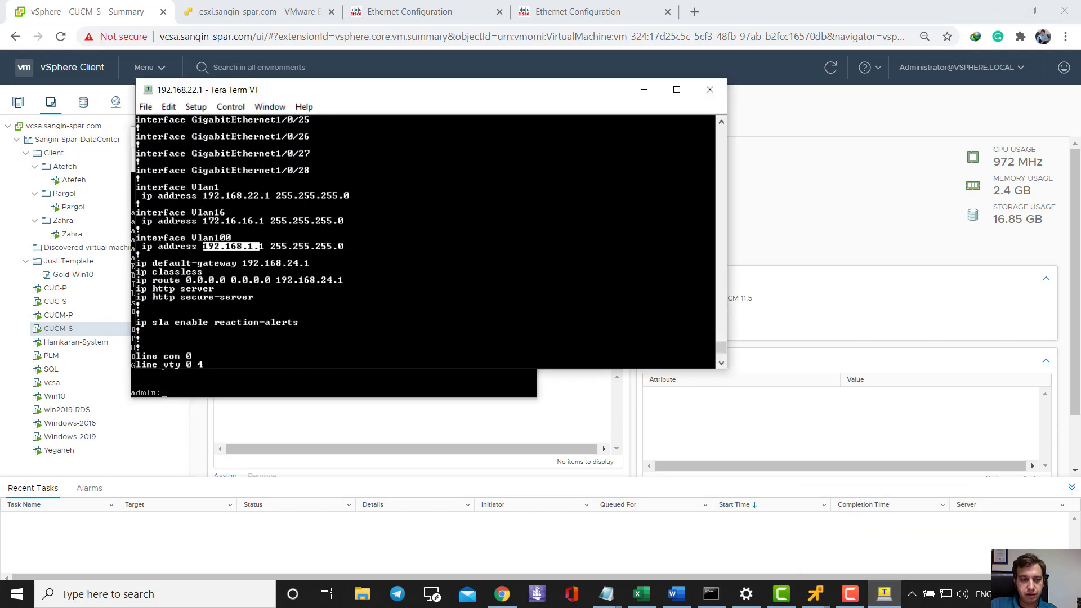
pyautogui.scroll(-5, 422, 242)
pyautogui.scroll(5, 422, 242)
pyautogui.click(644, 90)
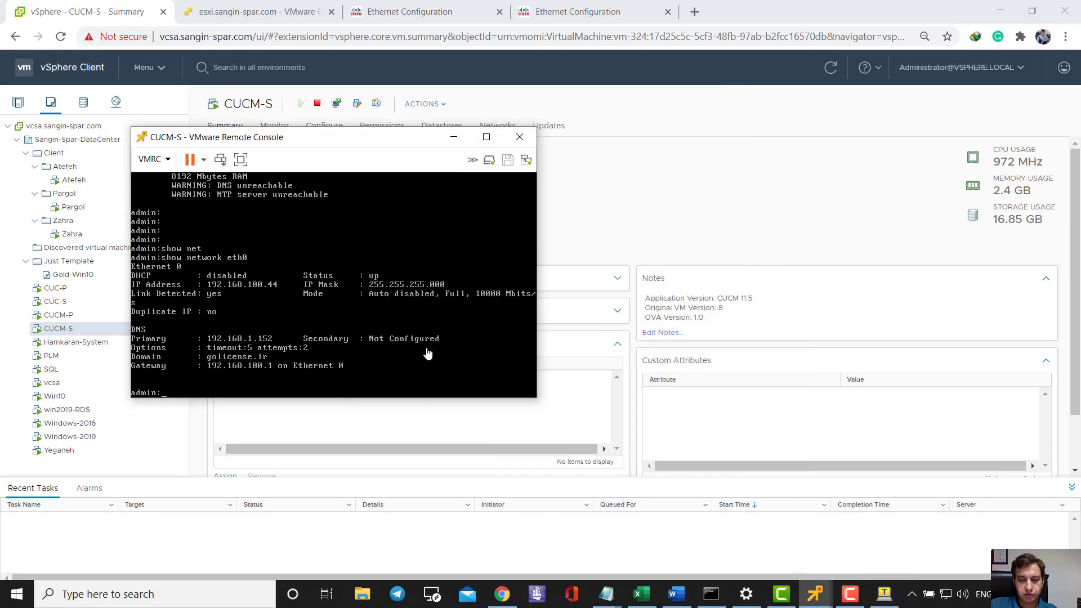
# - Rerun 'show network eth0' on CUCM-P (192.168.100.34, gateway none) and place it beside CUCM-S
pyautogui.click(814, 594)
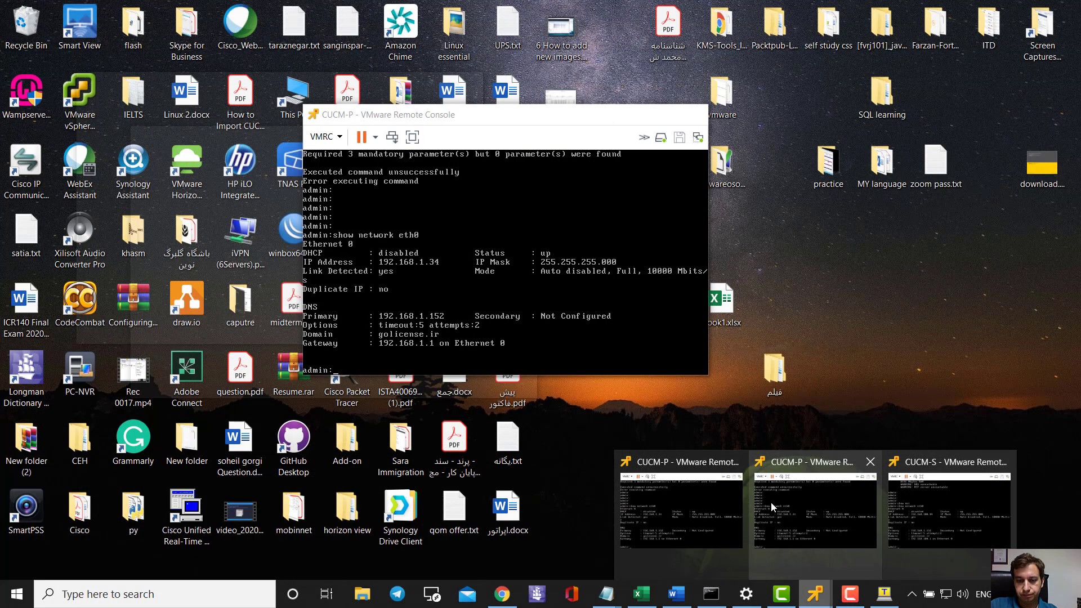
pyautogui.click(771, 502)
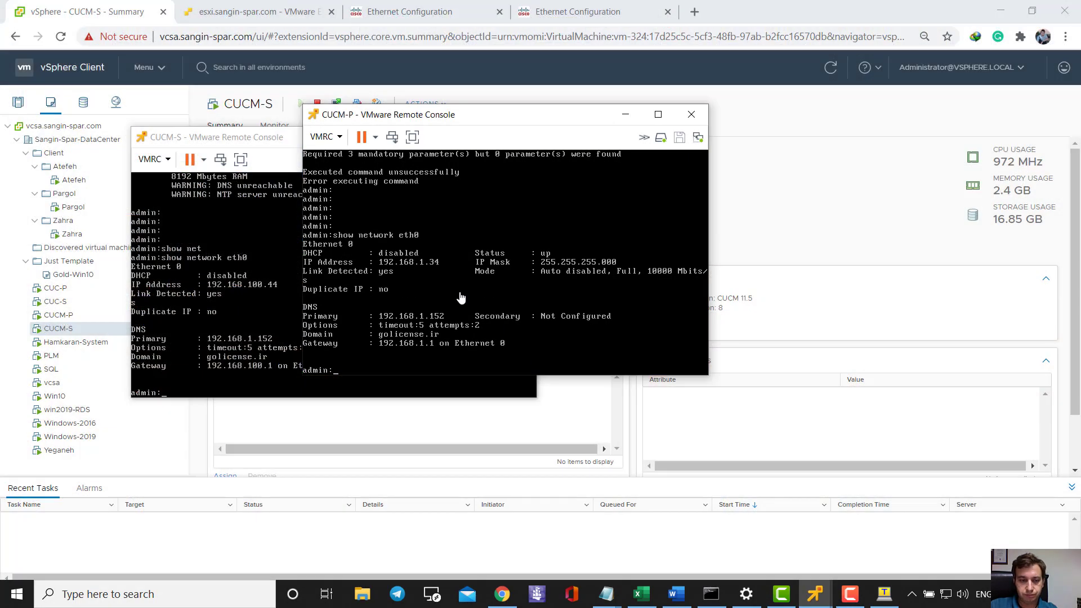
pyautogui.press('Return')
pyautogui.press('Return')
pyautogui.press('Return')
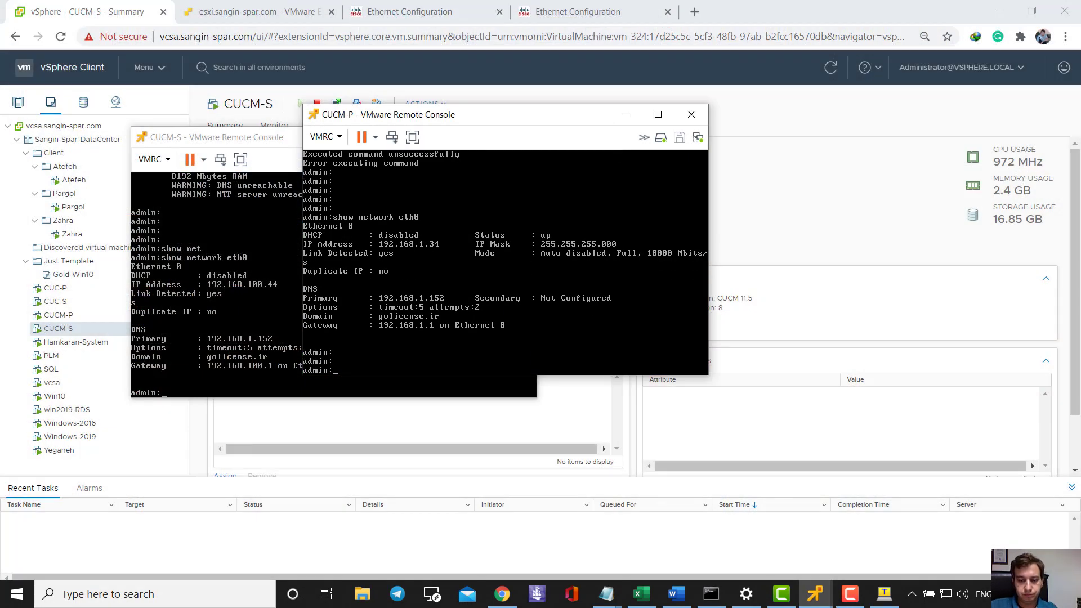
pyautogui.press('Up')
pyautogui.press('Return')
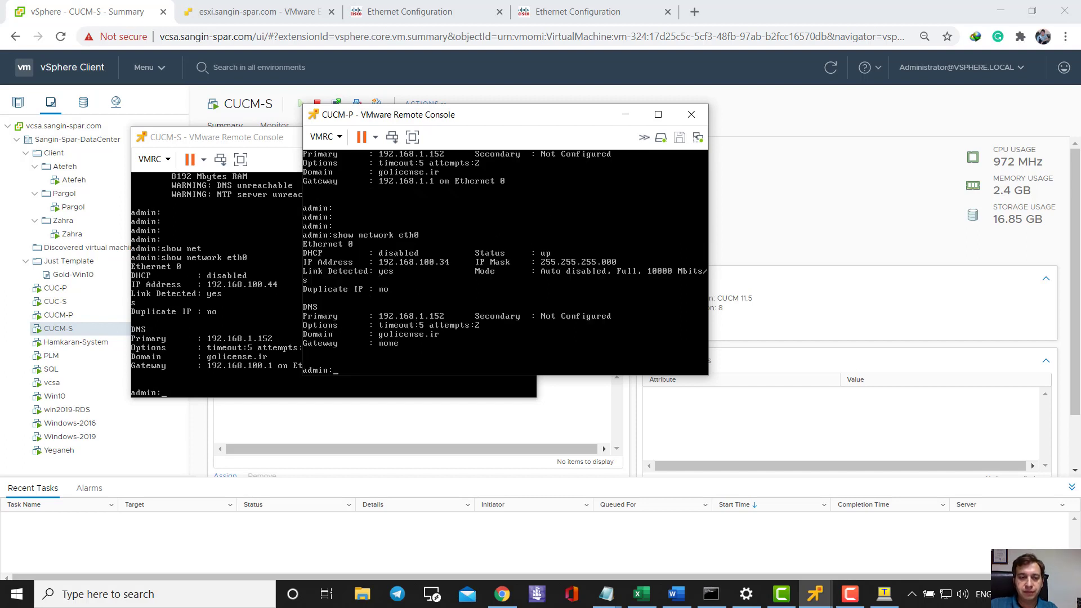
pyautogui.press('Return')
pyautogui.press('Return')
pyautogui.press('Return')
pyautogui.press('Return')
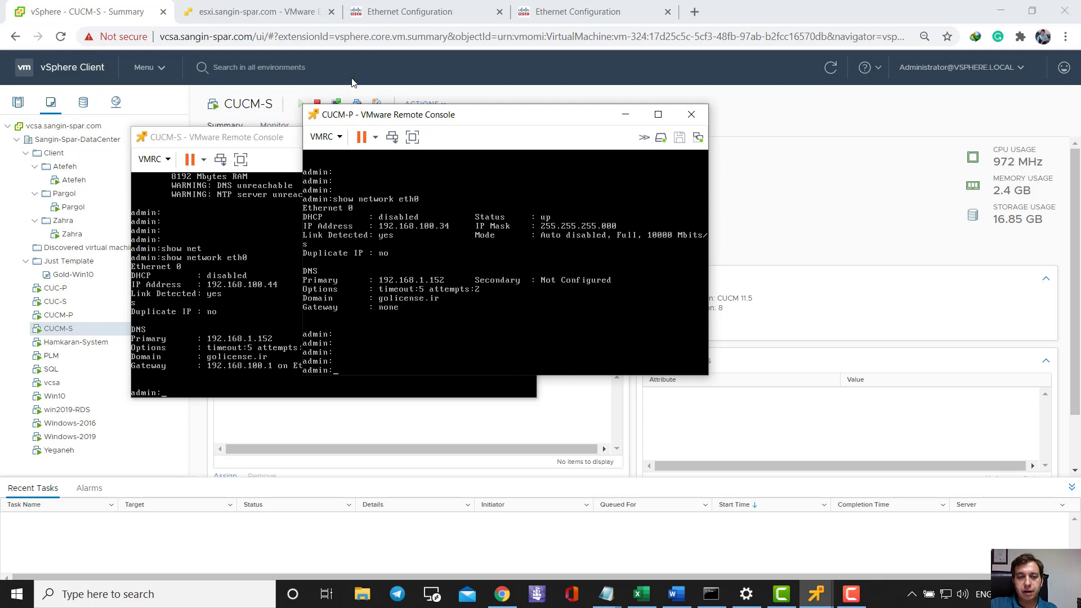
pyautogui.moveTo(403, 116); pyautogui.dragTo(567, 197)
pyautogui.click(584, 430)
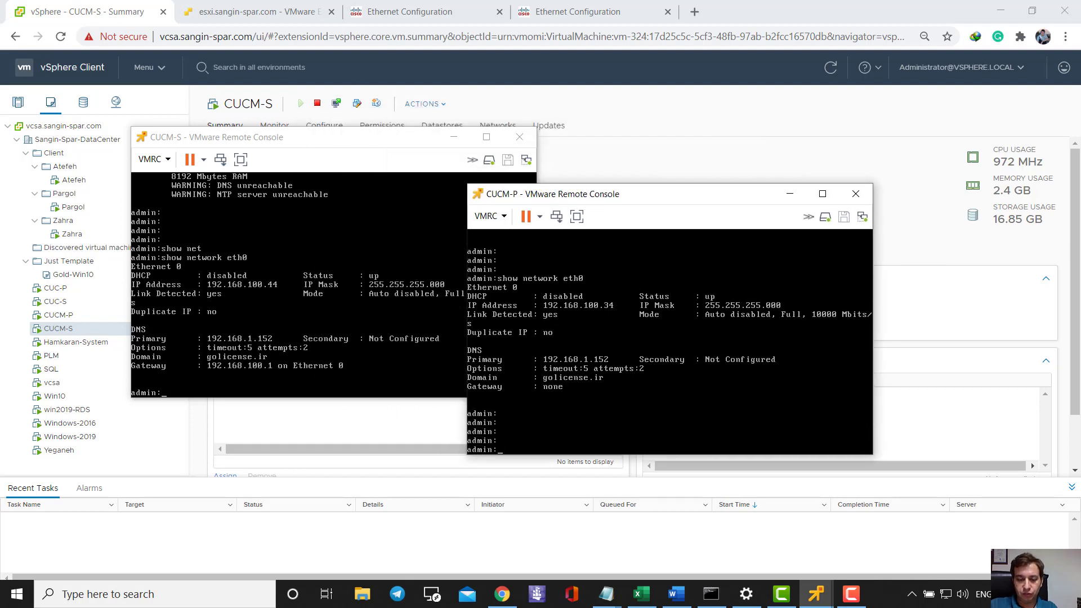
# - Explore the 'set network ip eth0' command syntax on the CUCM-P console using Tab help
pyautogui.write('set net')
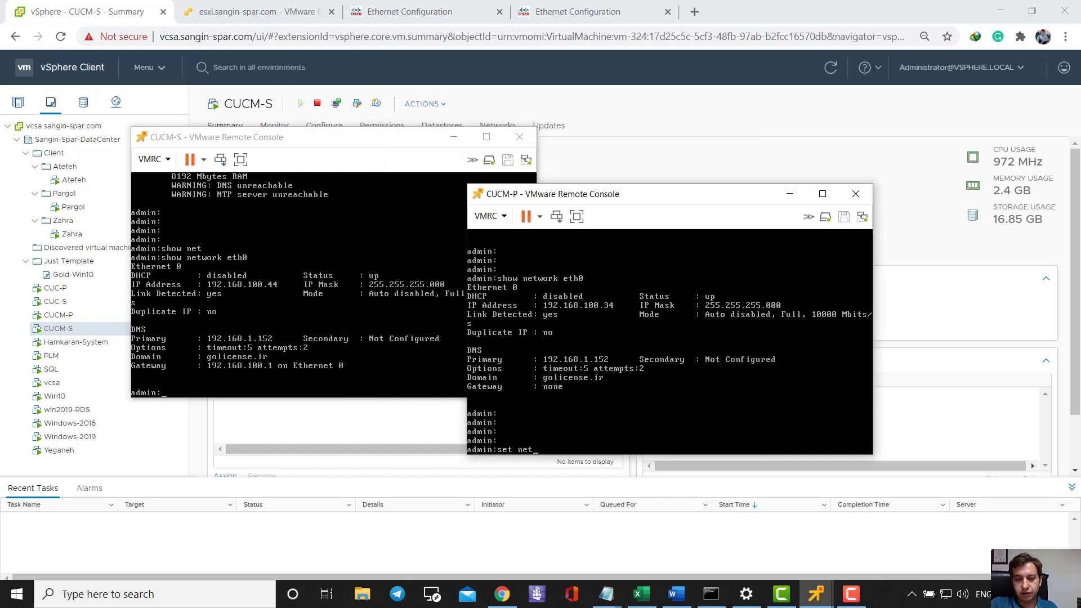
pyautogui.press('Tab')
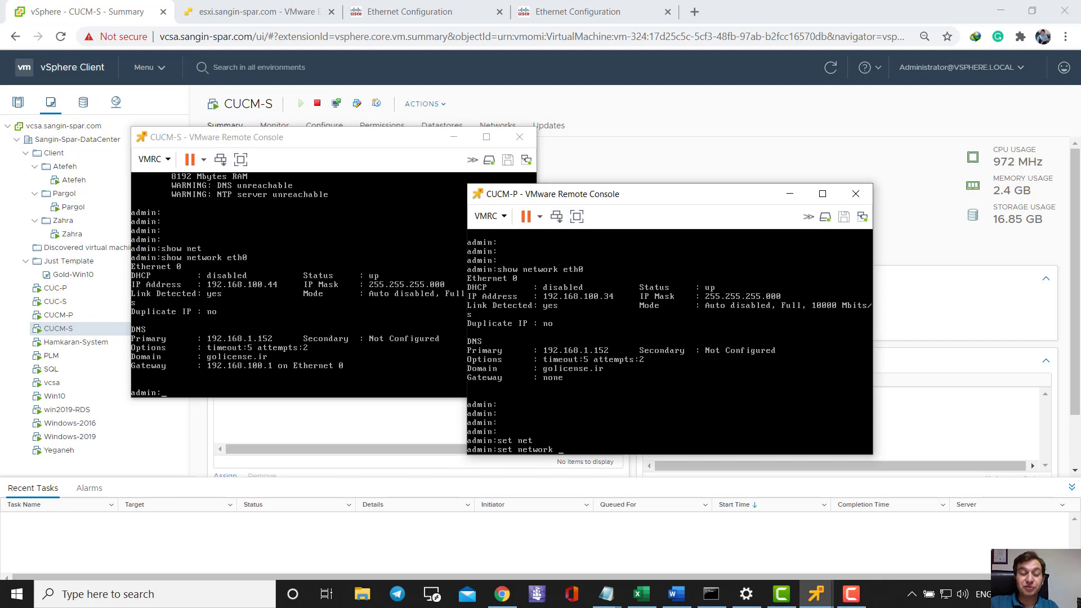
pyautogui.press('Tab')
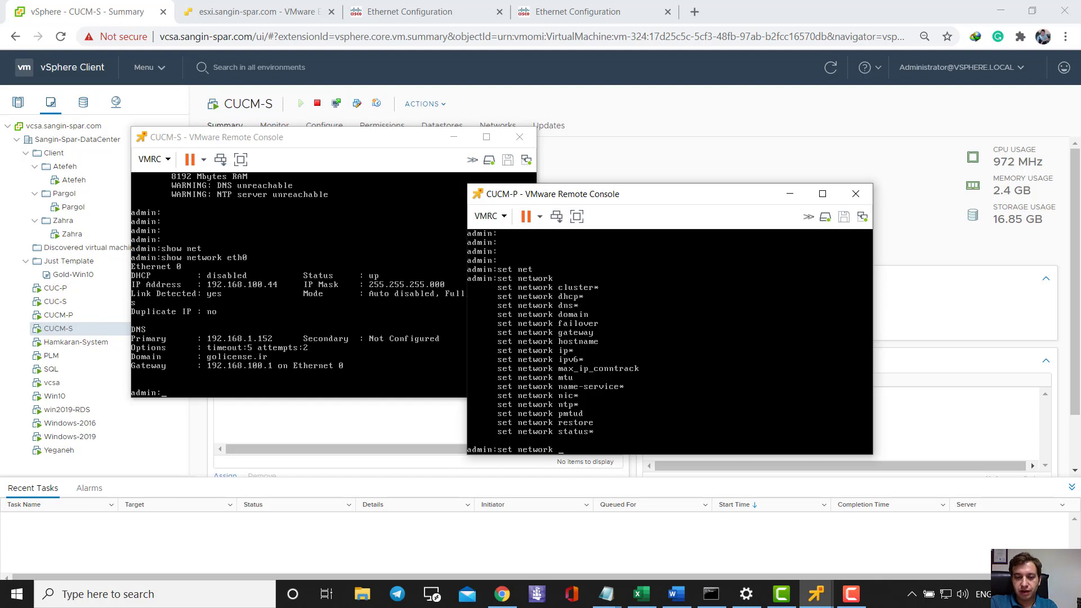
pyautogui.write('ip')
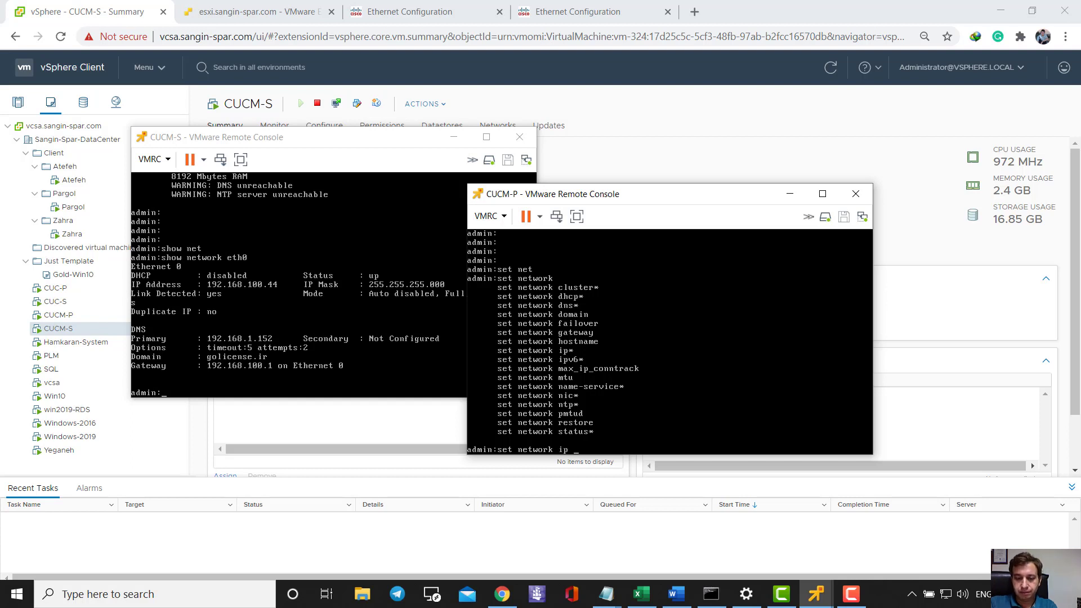
pyautogui.press('Tab')
pyautogui.write('eth')
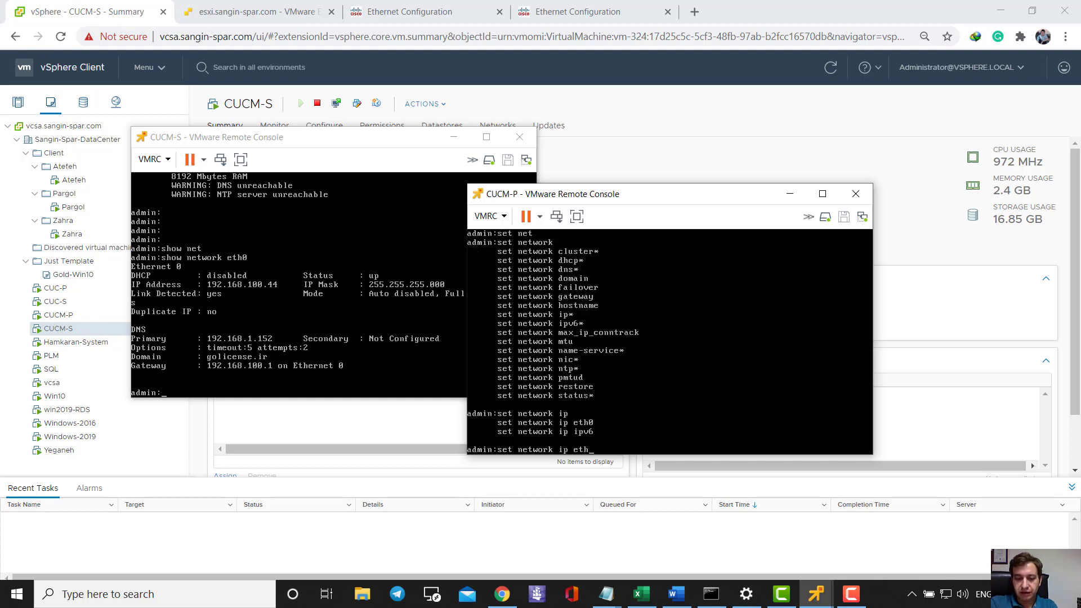
pyautogui.write('0')
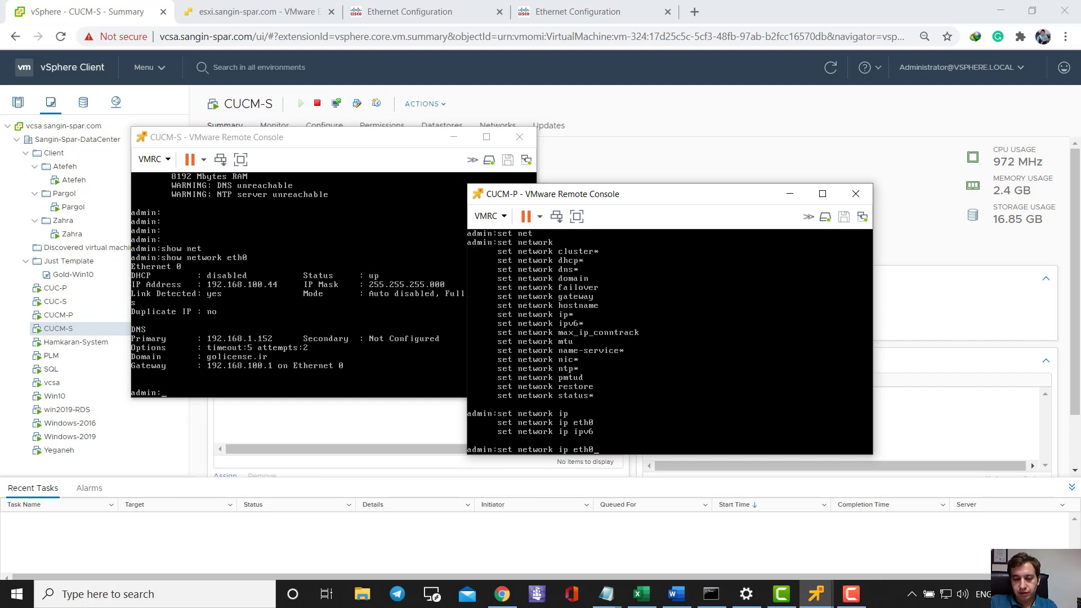
pyautogui.press('Return')
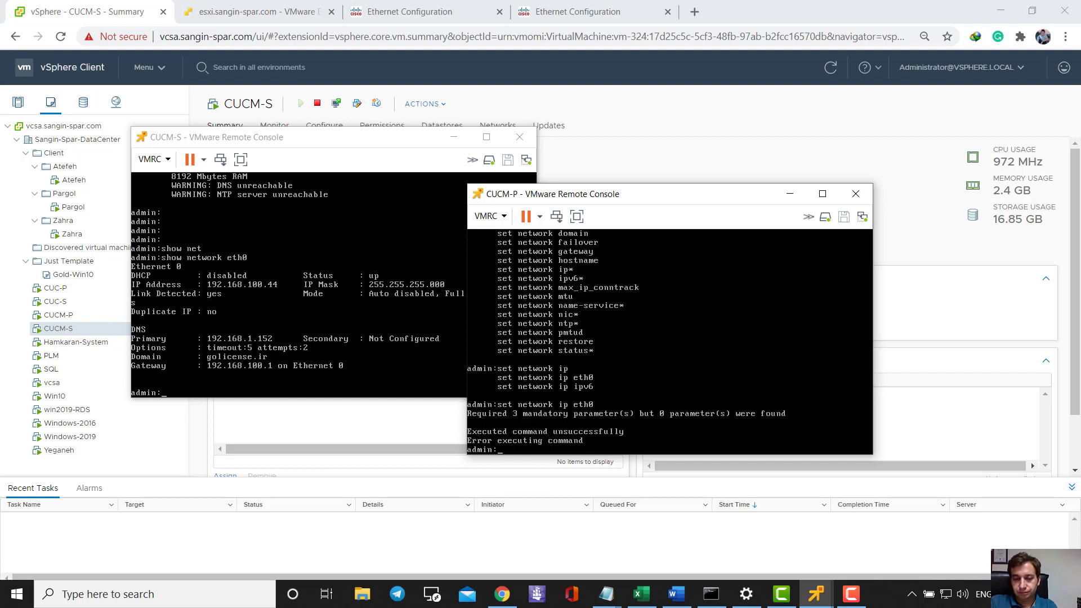
# - Set eth0 to 192.168.100.34, mask 255.255.255.0, gateway 192.168.100.1, and confirm the network restart
pyautogui.press('Up')
pyautogui.write('?')
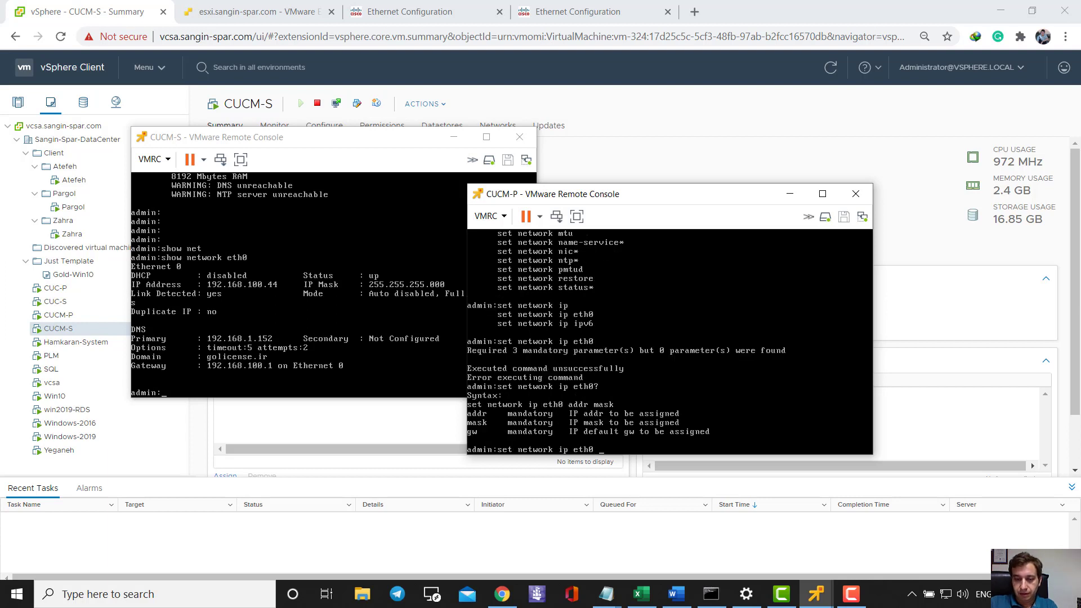
pyautogui.write('192.168.100.34')
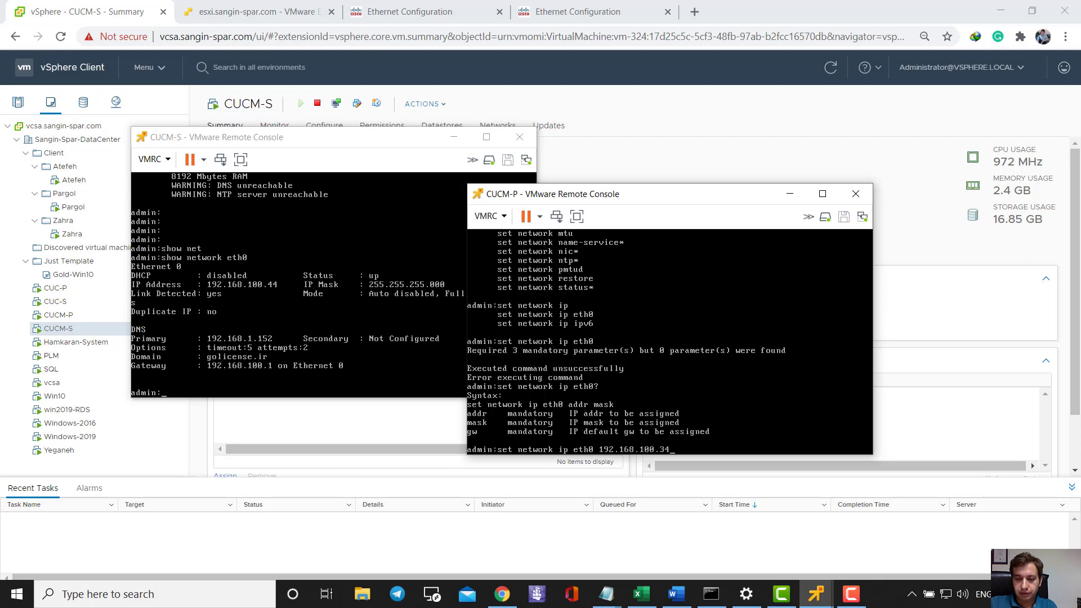
pyautogui.write(' 255.255.255.0 192.168.100')
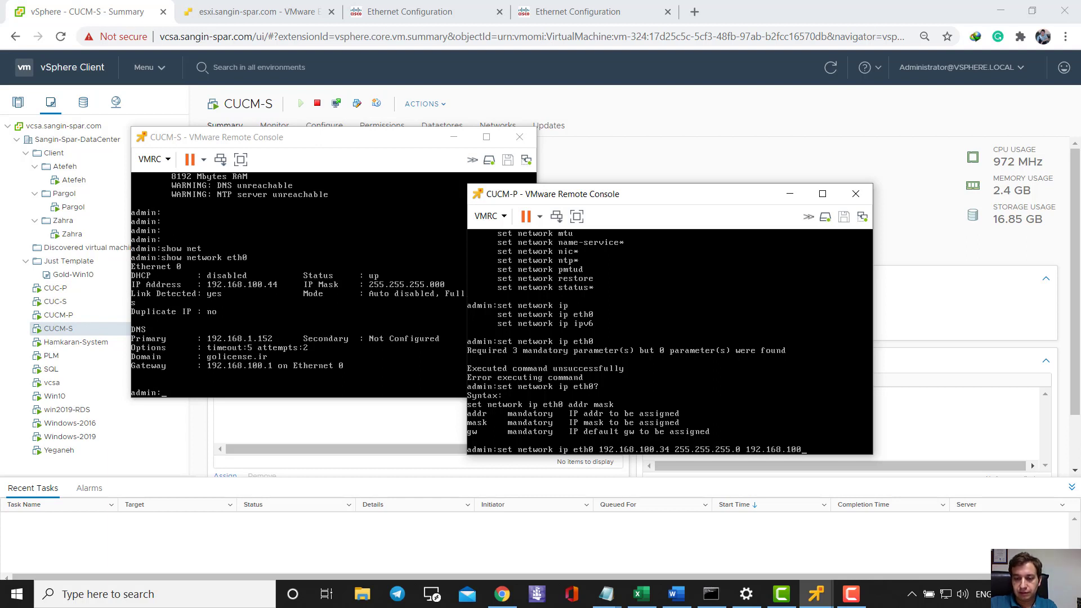
pyautogui.write('.1')
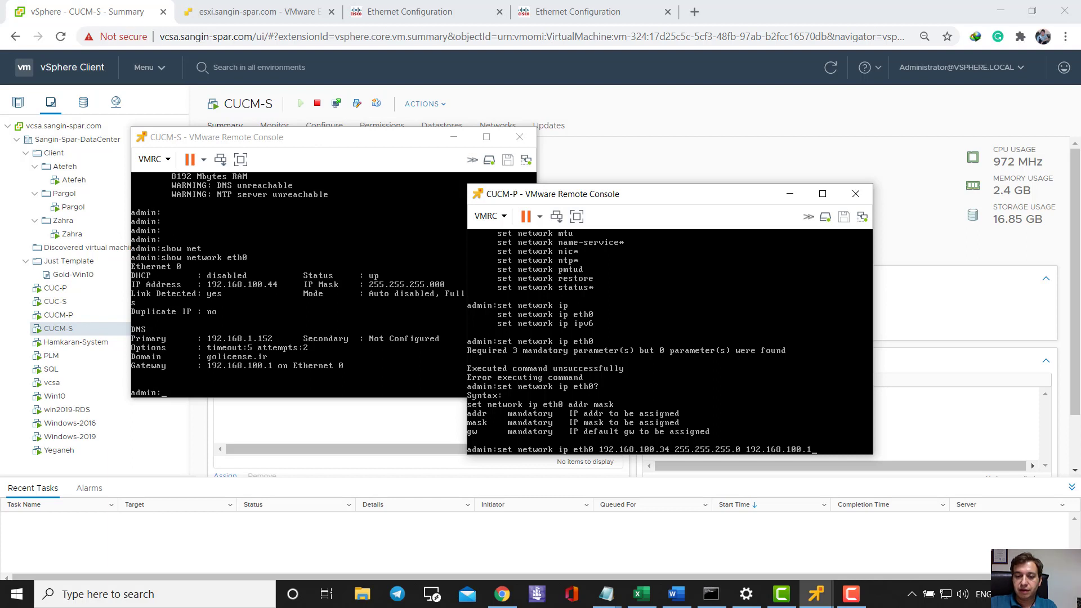
pyautogui.press('Return')
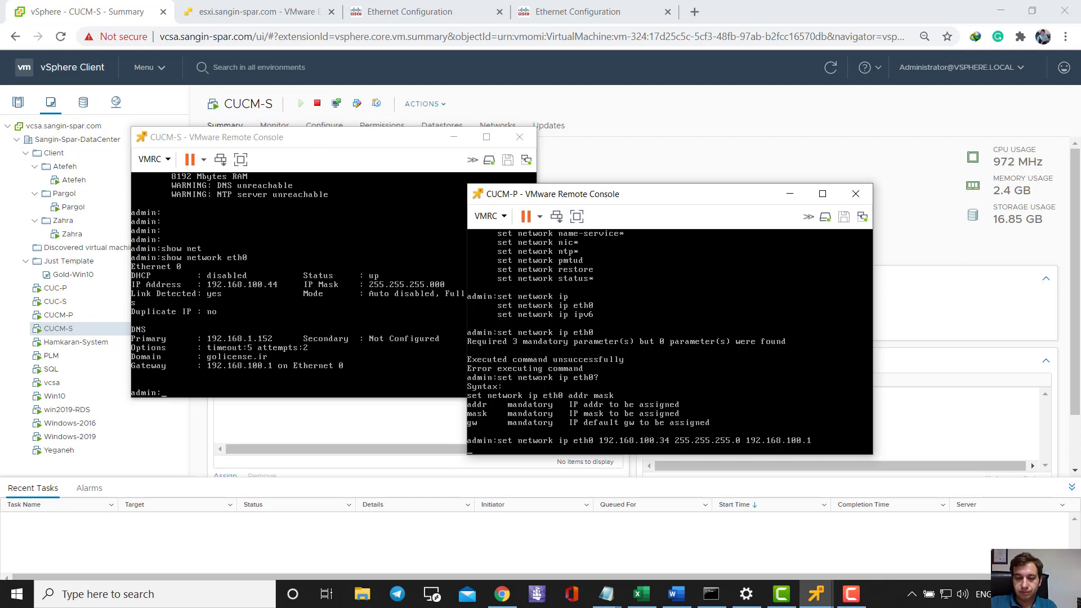
pyautogui.write('y')
pyautogui.press('Return')
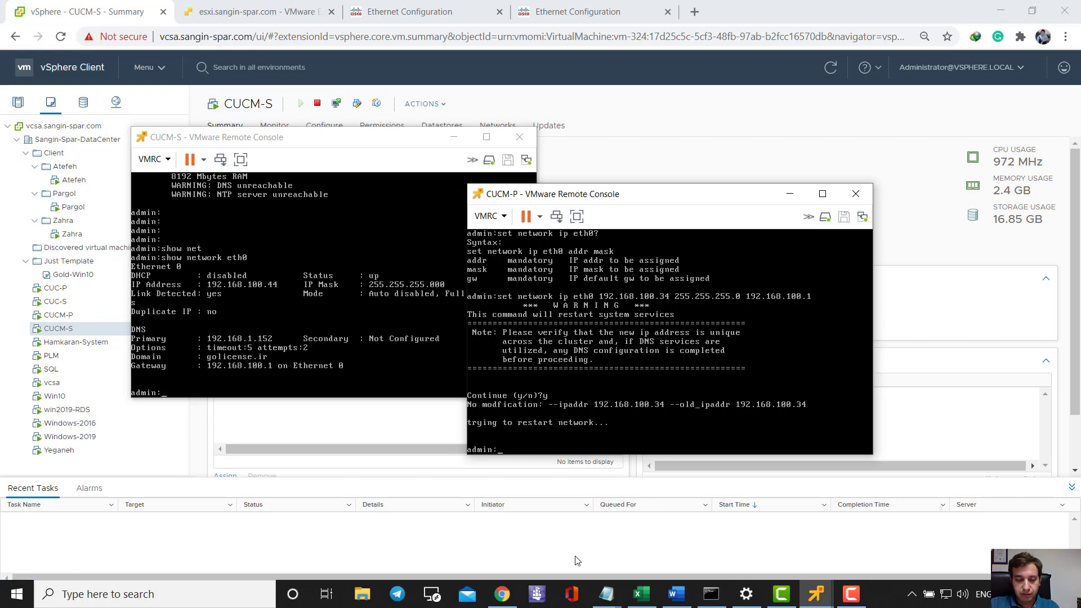
# - Launch Command Prompt and ping the gateway 192.168.100.1, which times out
pyautogui.hotkey('ctrl', 'alt')
pyautogui.press('super+r')
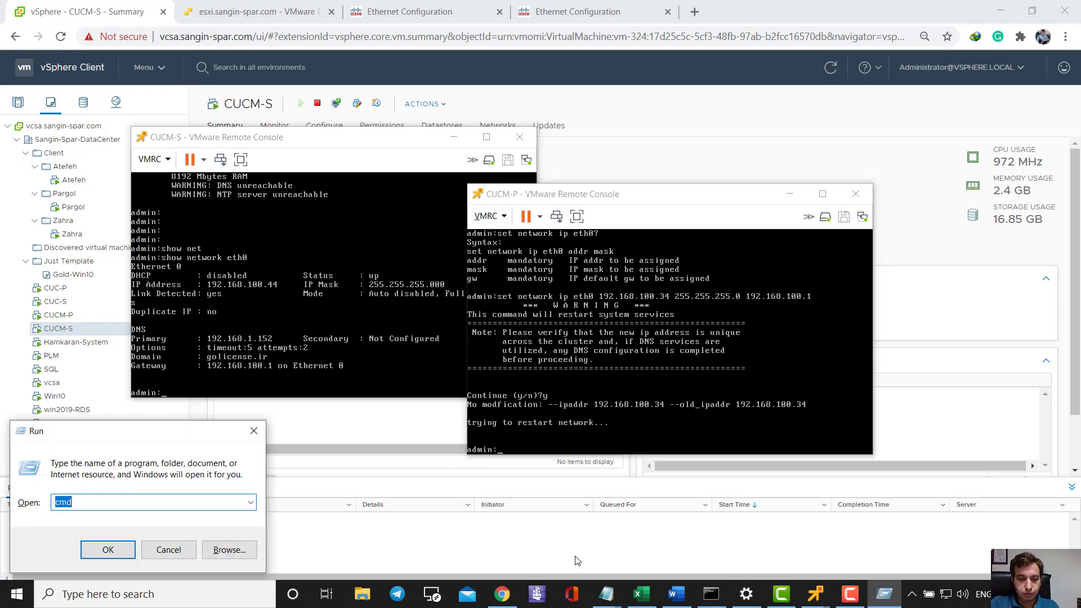
pyautogui.write('cmd')
pyautogui.press('Return')
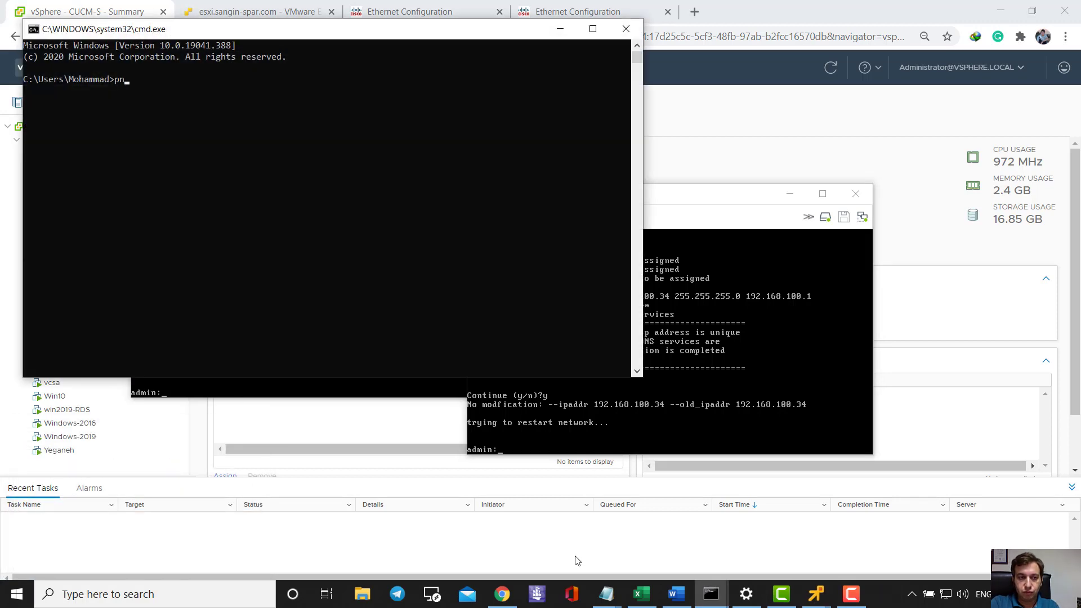
pyautogui.press('BackSpace')
pyautogui.press('BackSpace')
pyautogui.write('ping ')
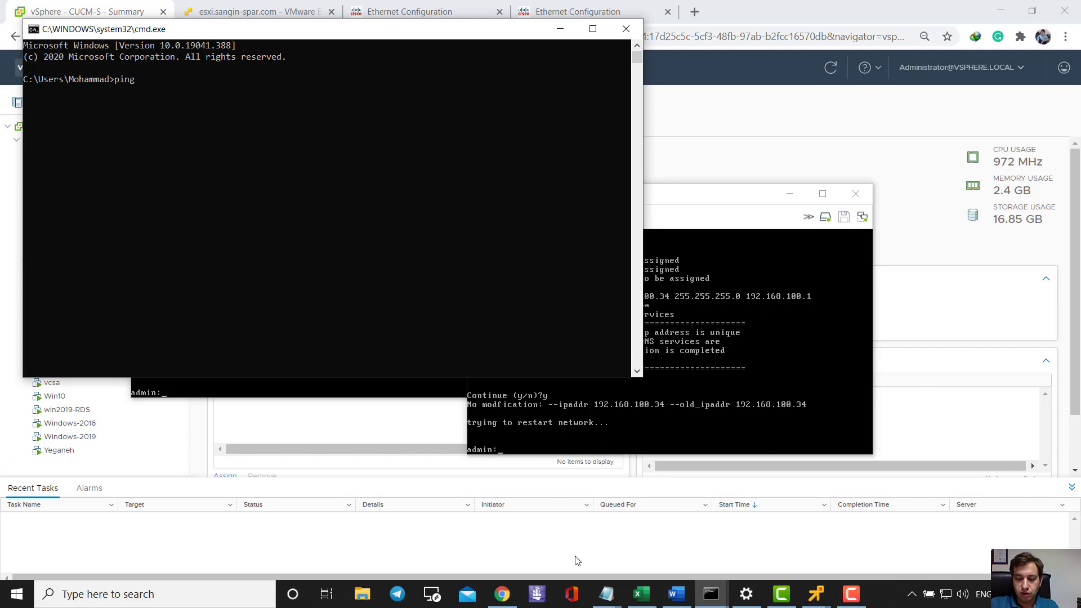
pyautogui.write('192.1')
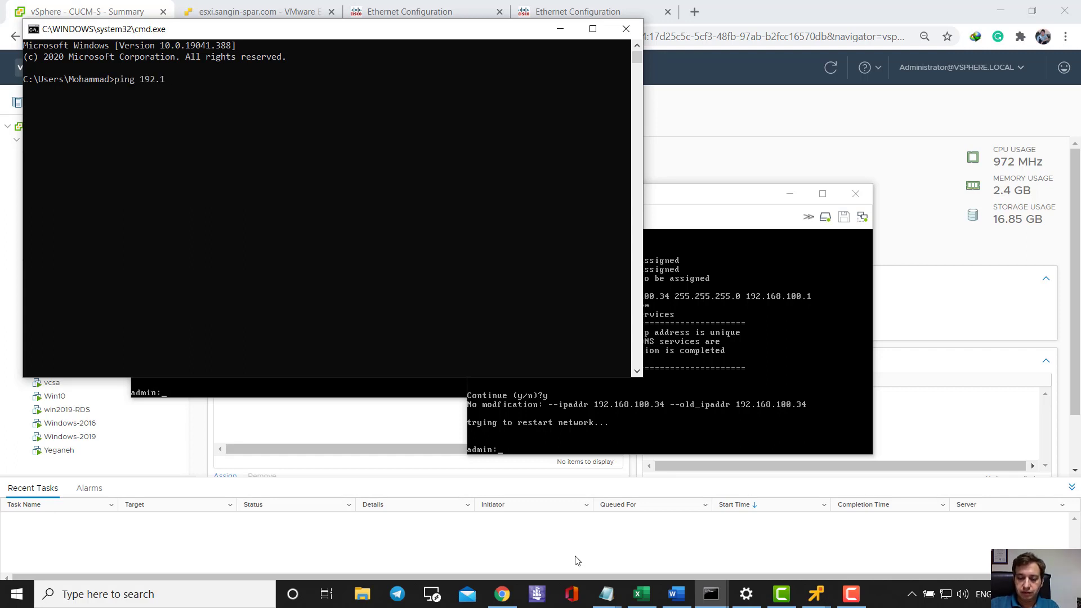
pyautogui.write('68.100.1')
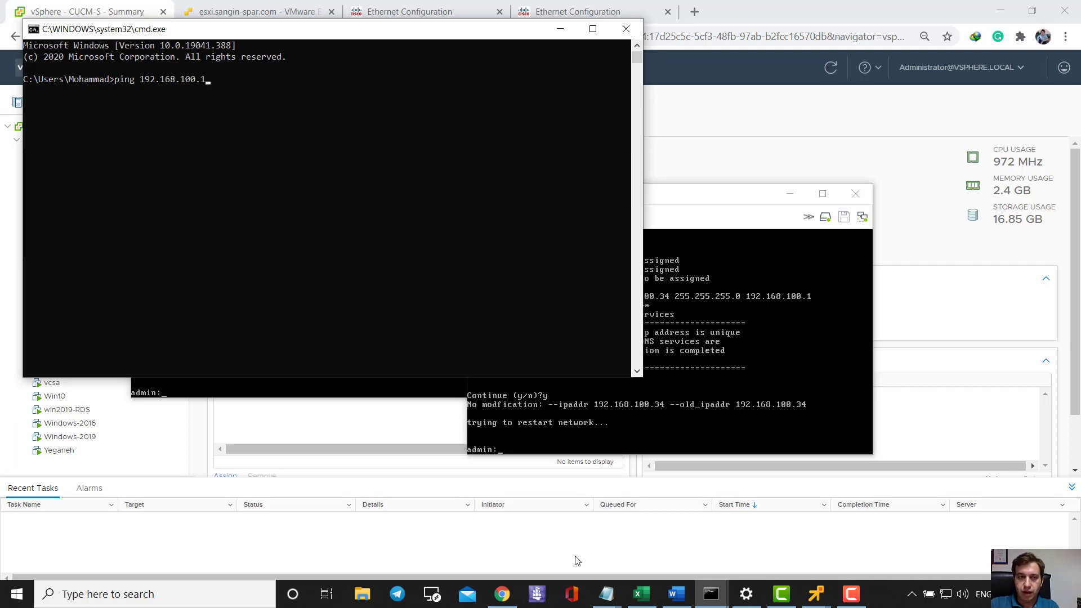
pyautogui.press('Return')
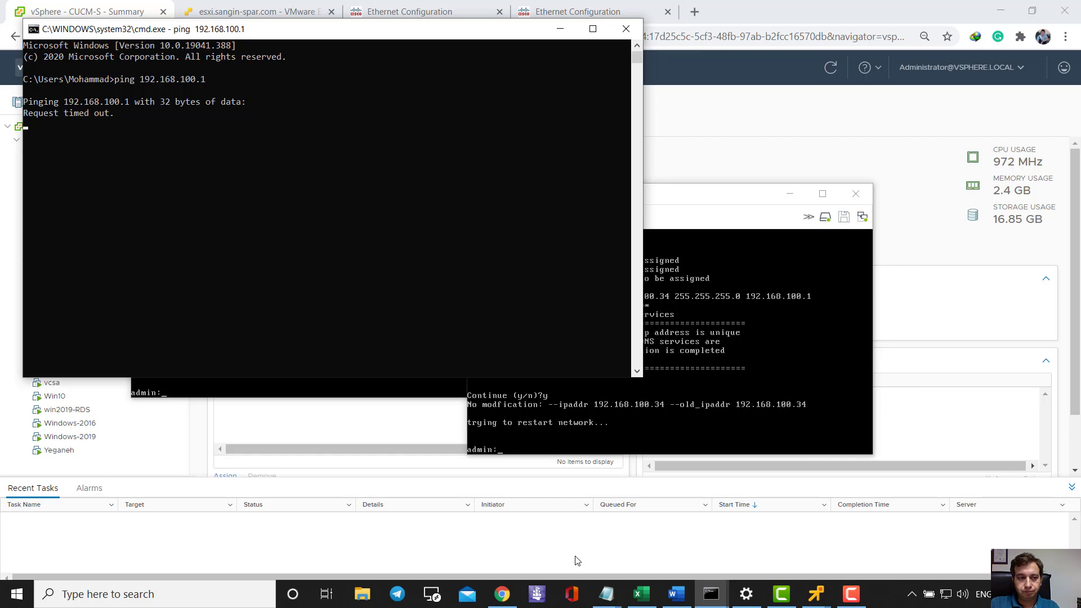
pyautogui.hotkey('ctrl', 'c')
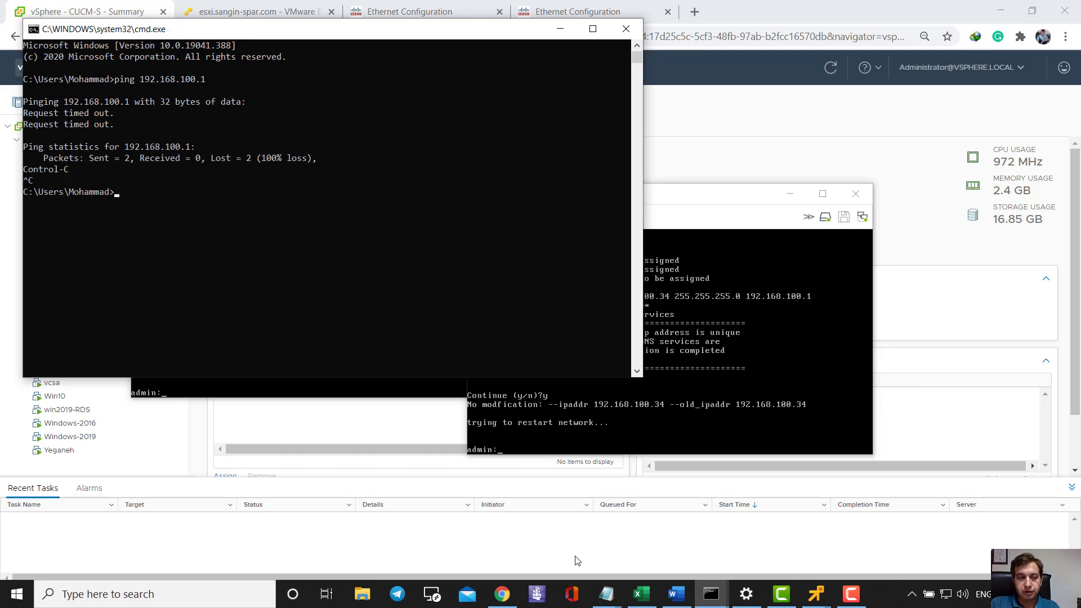
# - Ping 192.168.100.44 and stop it after the requests time out
pyautogui.press('Up')
pyautogui.press('BackSpace')
pyautogui.write('34')
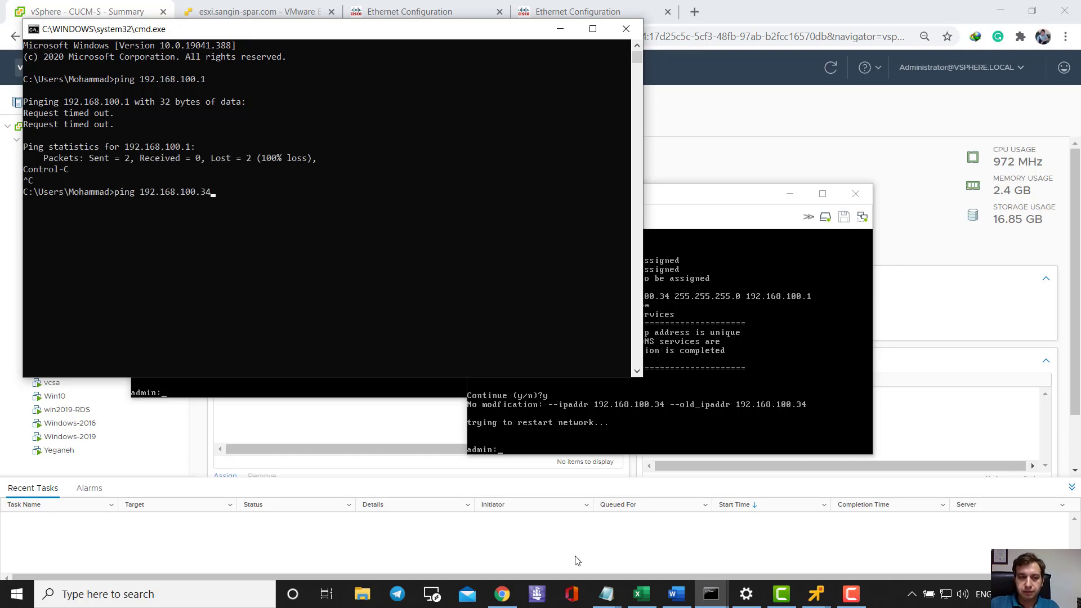
pyautogui.press('BackSpace')
pyautogui.press('BackSpace')
pyautogui.write('44')
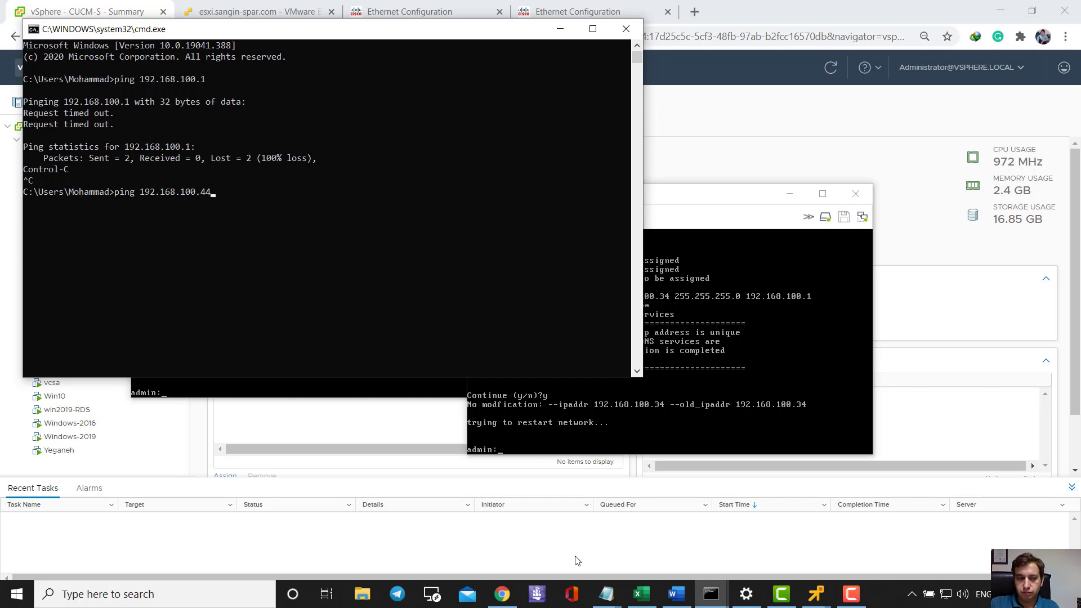
pyautogui.press('Return')
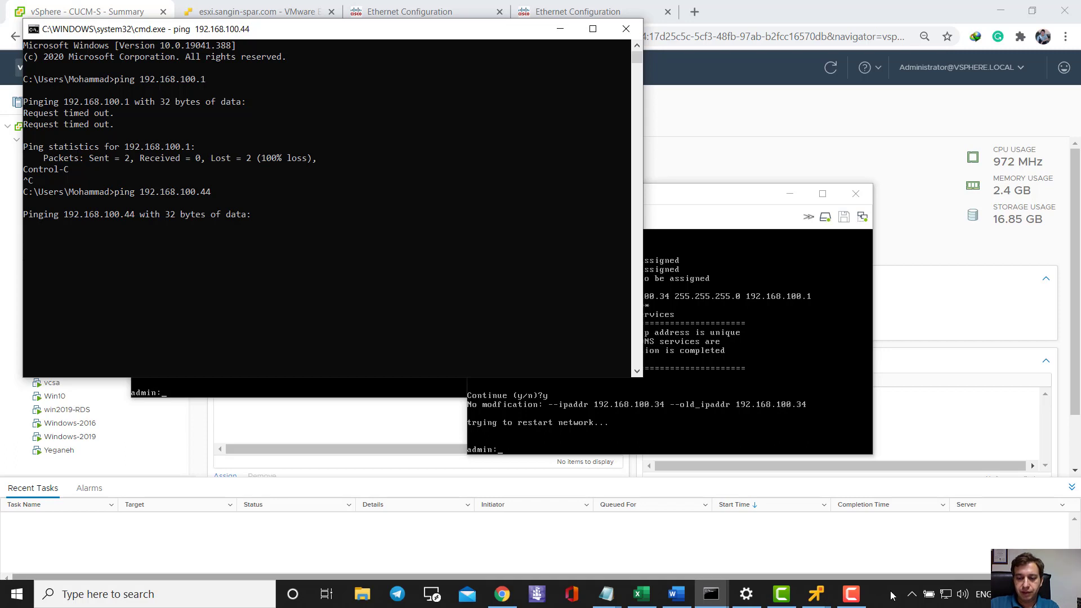
pyautogui.moveTo(847, 603)
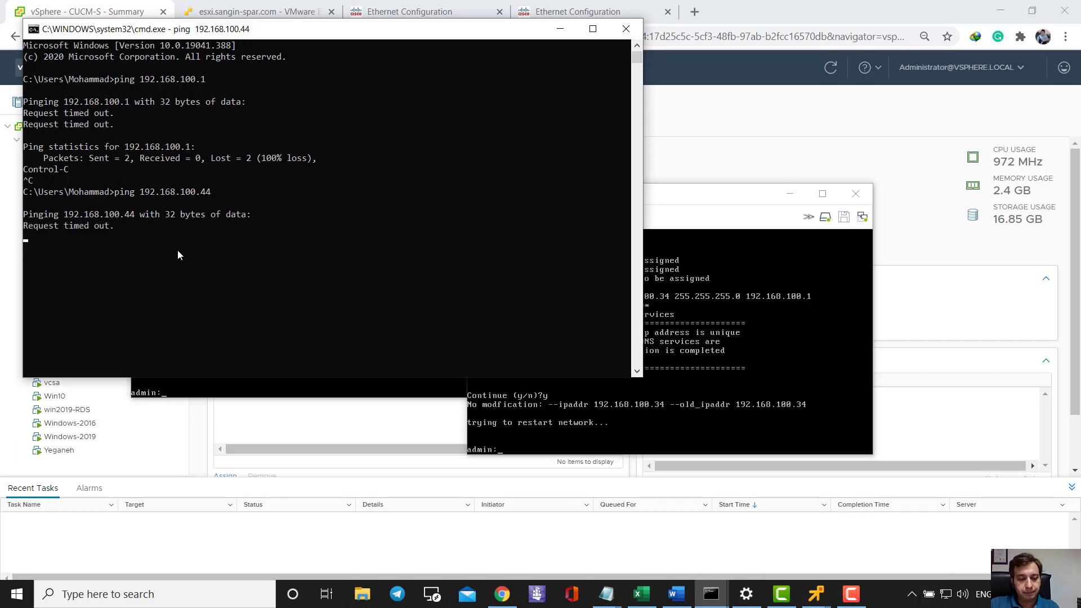
pyautogui.hotkey('ctrl', 'c')
# - Move the Command Prompt window down and to the right
pyautogui.click(203, 304)
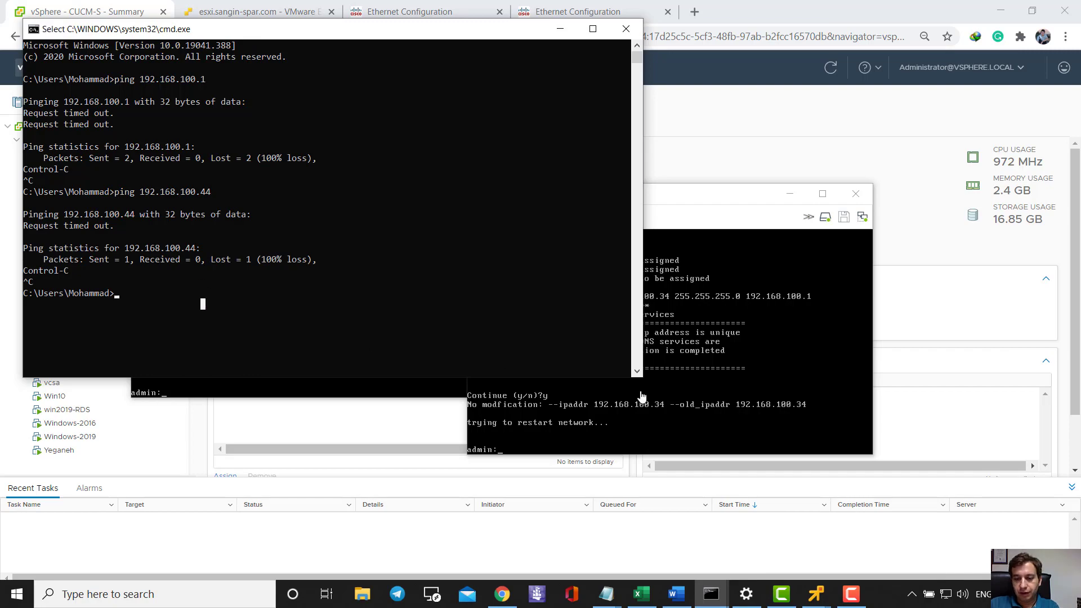
pyautogui.moveTo(816, 594)
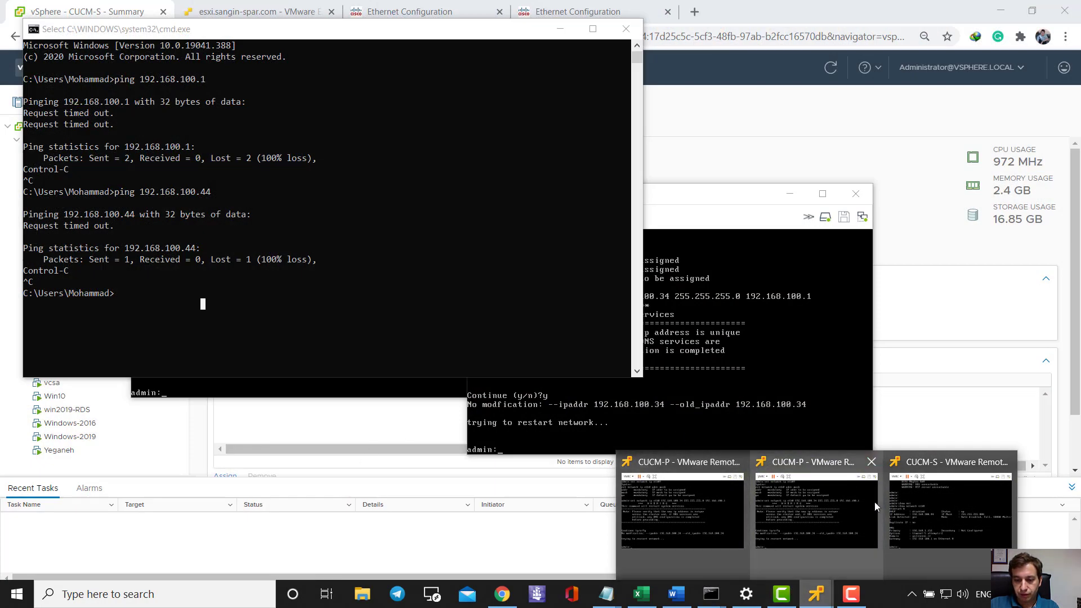
pyautogui.moveTo(381, 31); pyautogui.dragTo(682, 193)
# - Launch Tera Term and log in to the switch at 192.168.22.1 over SSH with the username and password
pyautogui.hotkey('alt', 'Tab')
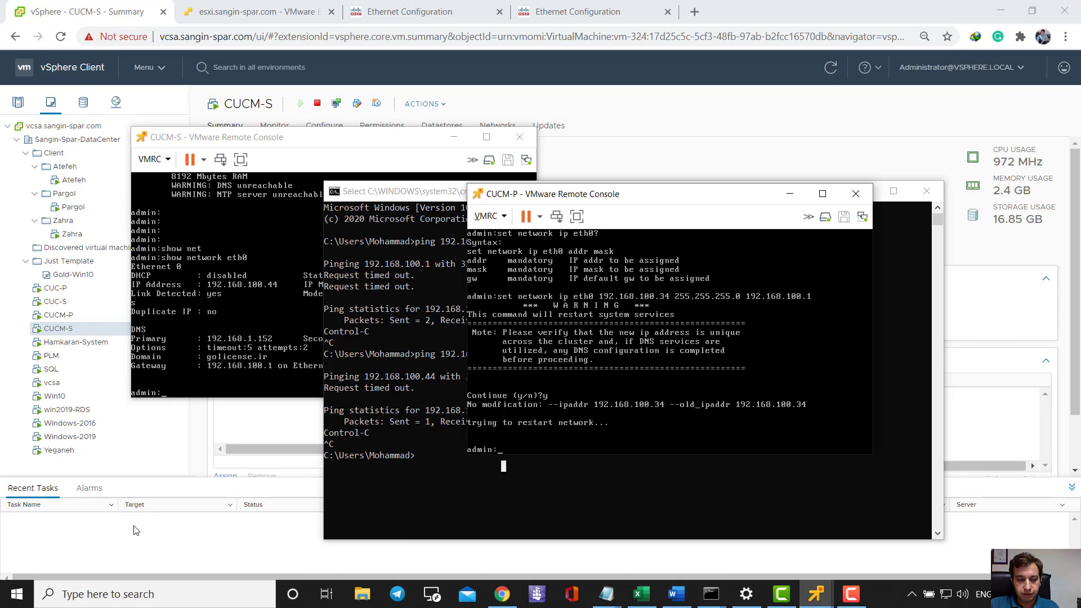
pyautogui.click(134, 594)
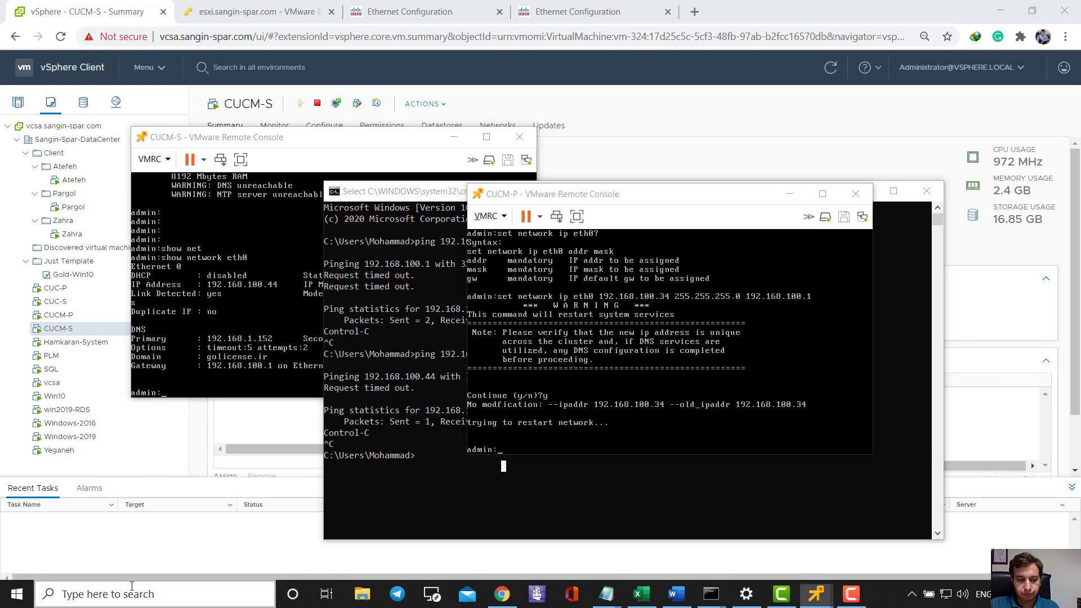
pyautogui.write('ter')
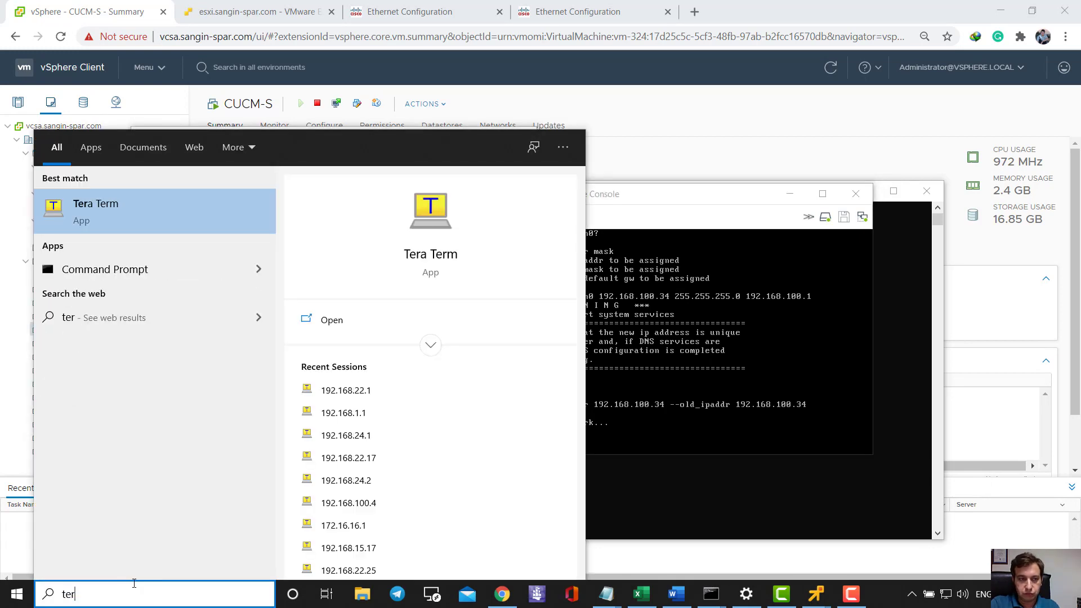
pyautogui.press('Return')
pyautogui.press('Return')
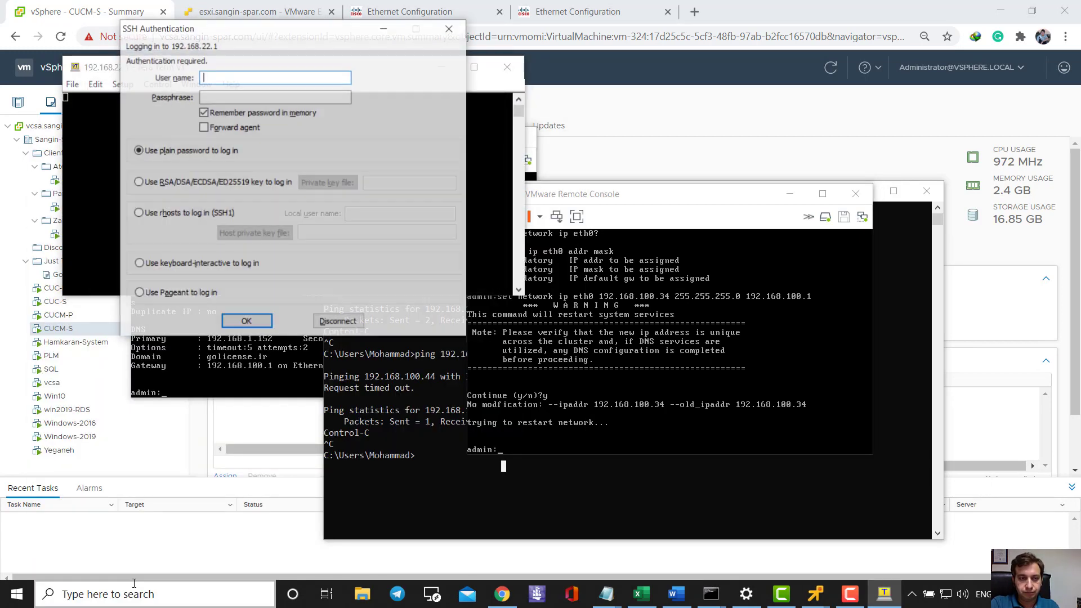
pyautogui.write('mohammad')
pyautogui.press('Return')
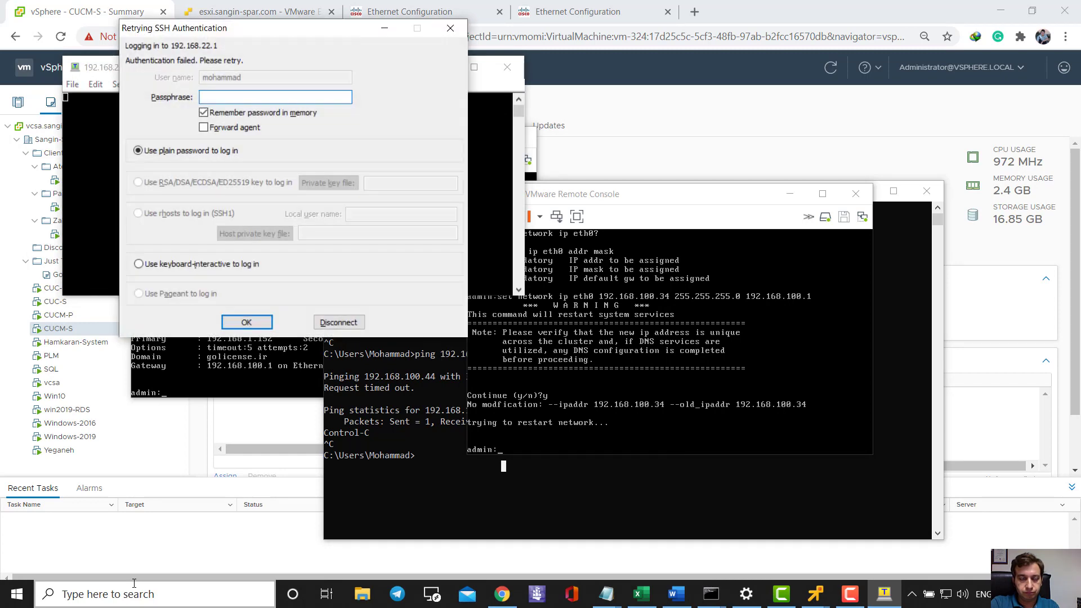
pyautogui.write('*********')
pyautogui.press('Return')
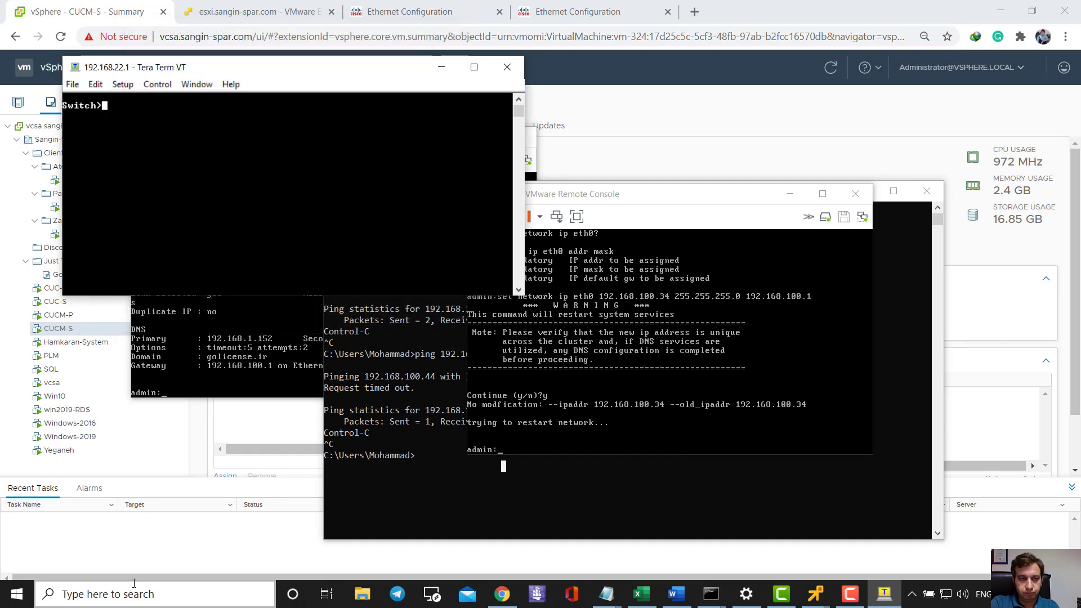
# - Enter privileged and global configuration mode, then configure interface vlan 100
pyautogui.write('en')
pyautogui.press('Return')
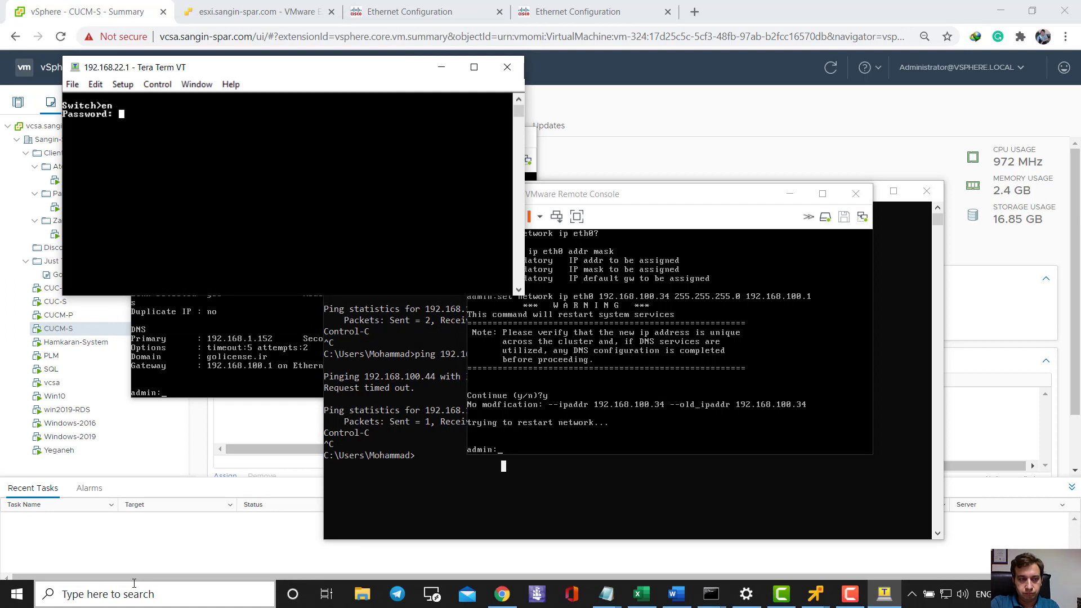
pyautogui.press('Return')
pyautogui.write('conf')
pyautogui.write(' t')
pyautogui.press('Return')
pyautogui.write('inter v')
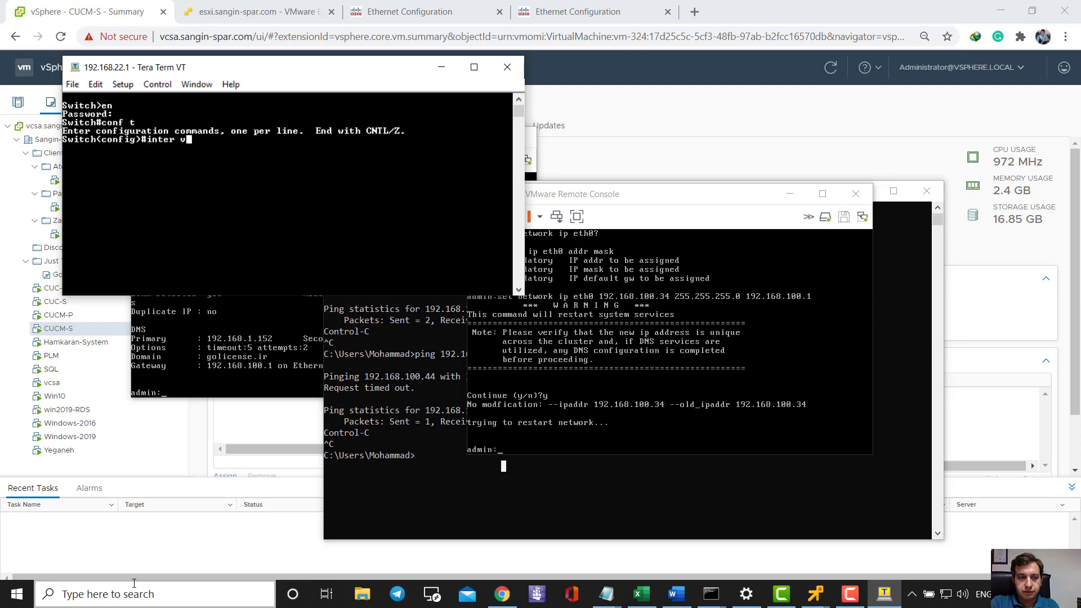
pyautogui.write('la')
pyautogui.press('Tab')
pyautogui.write('n 100')
pyautogui.press('Return')
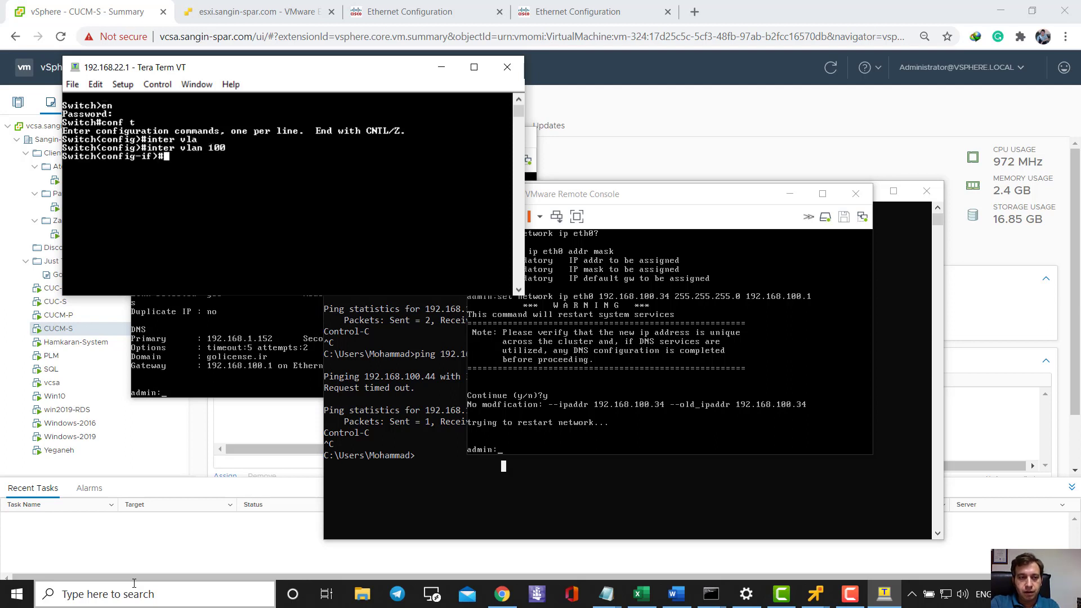
# - Assign 192.168.100.1 255.255.255.0 to VLAN 100 and apply no shutdown
pyautogui.write('ip add')
pyautogui.press('Tab')
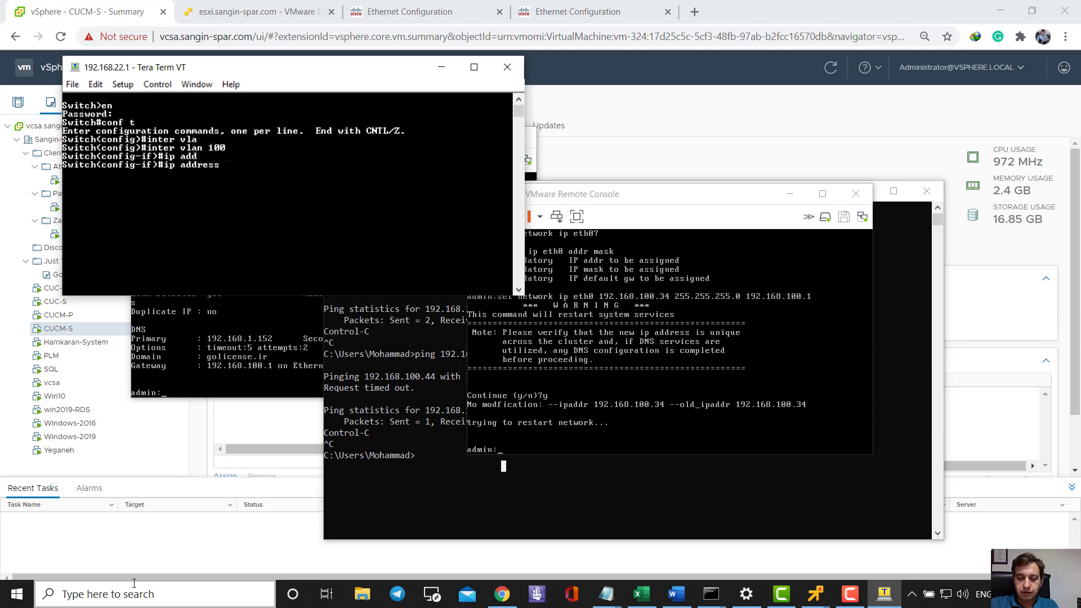
pyautogui.write('192.168.')
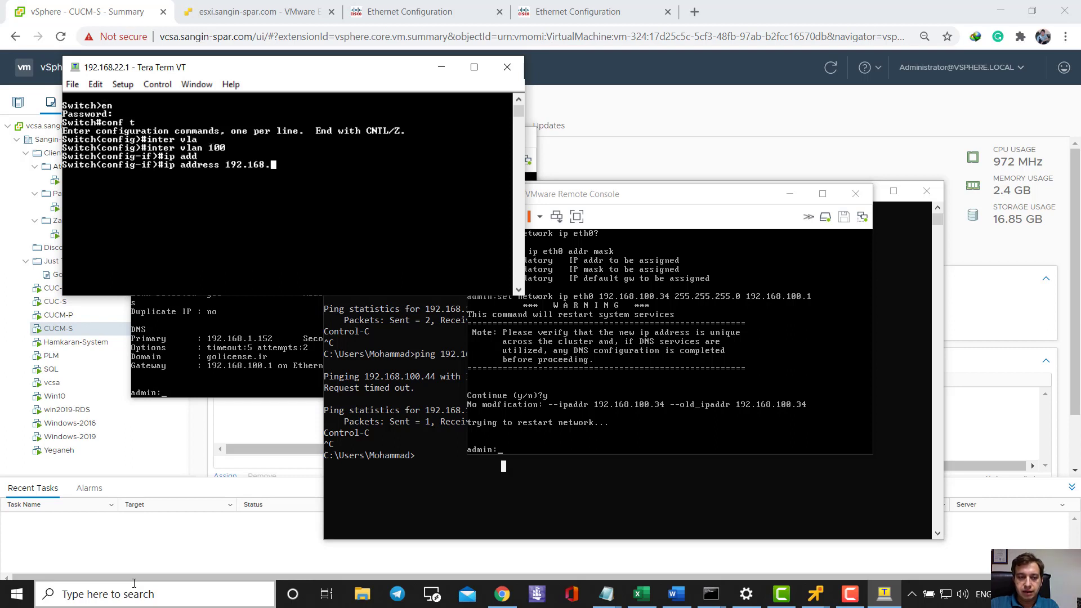
pyautogui.write('100')
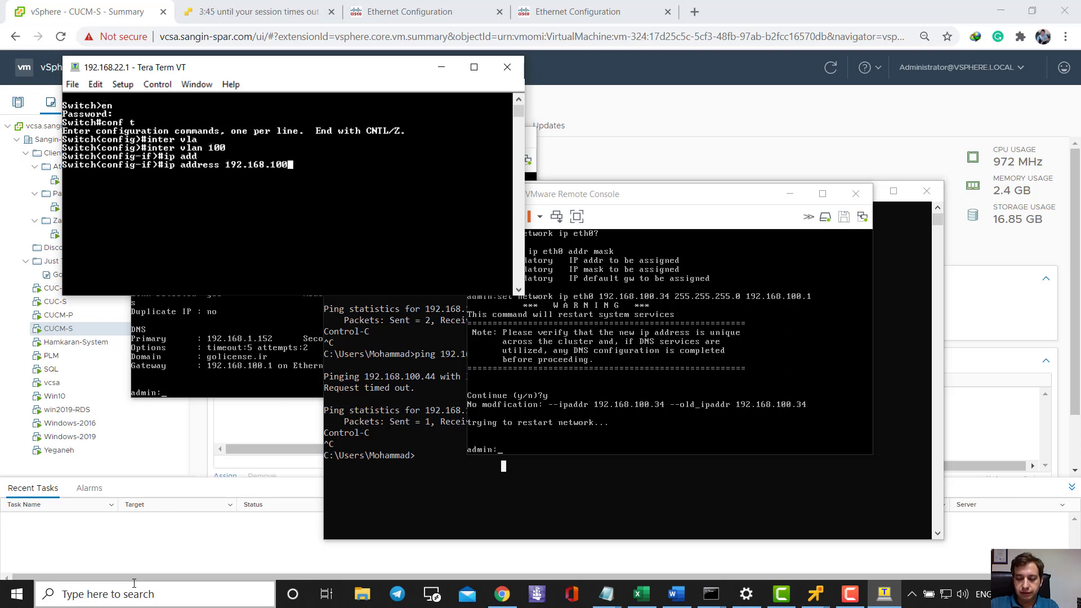
pyautogui.write('.')
pyautogui.write('1')
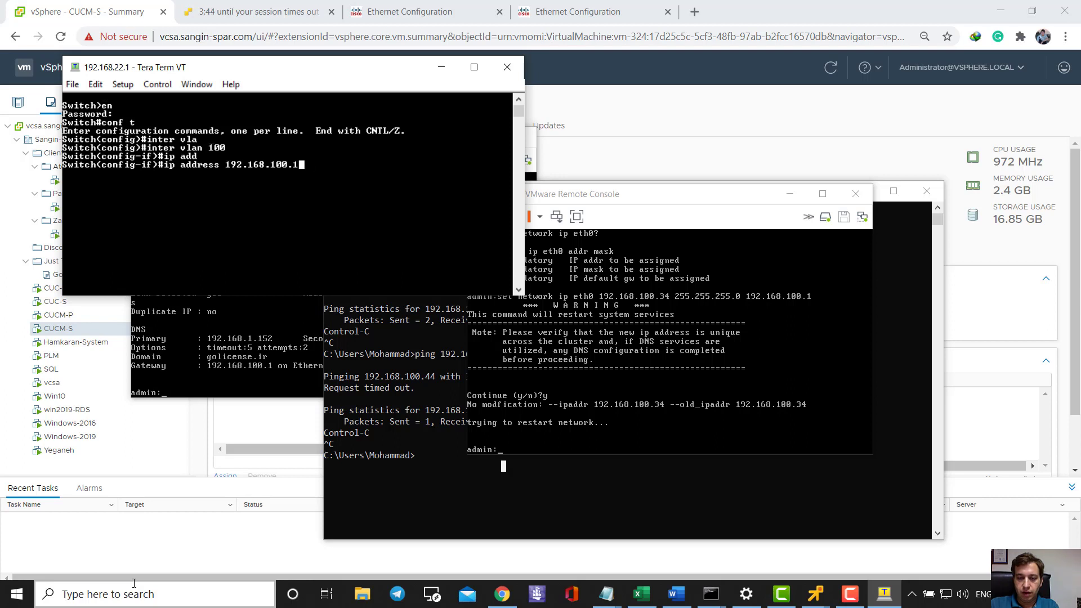
pyautogui.write(' 255.255.255.0')
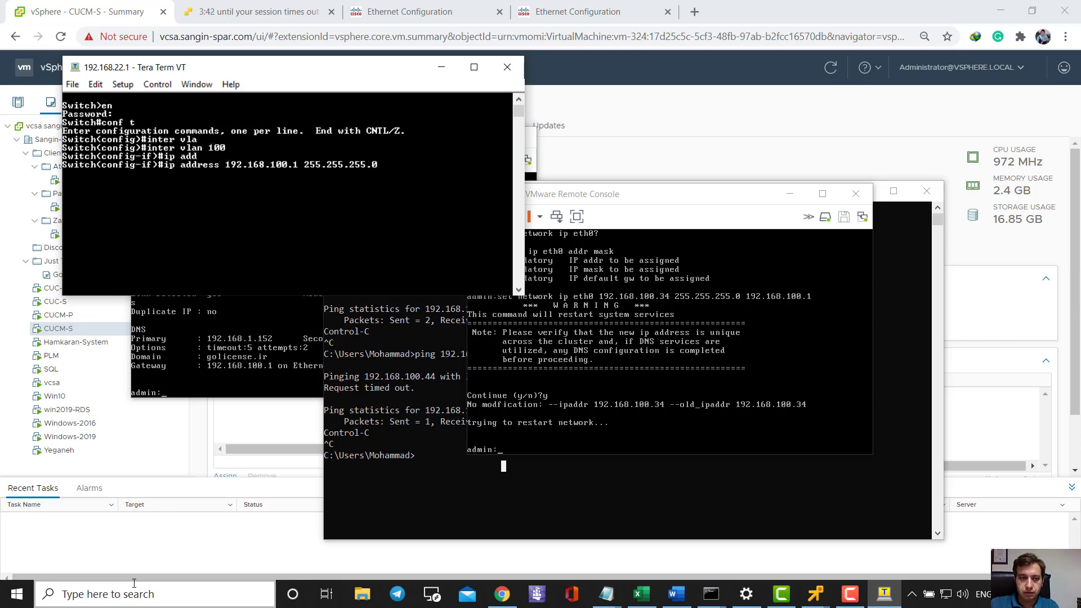
pyautogui.press('Return')
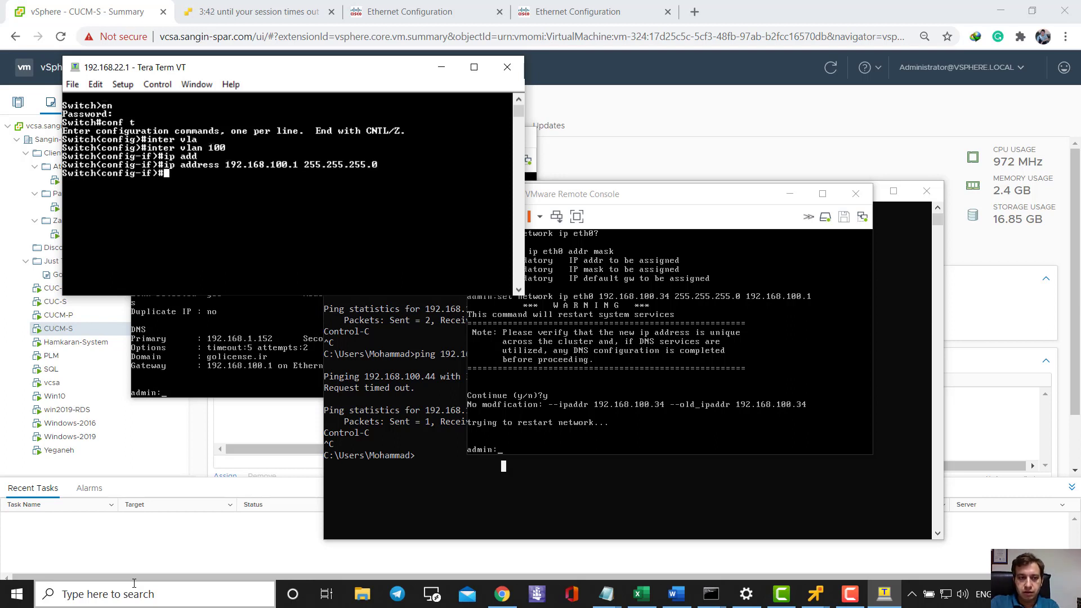
pyautogui.write('no shu')
pyautogui.press('Tab')
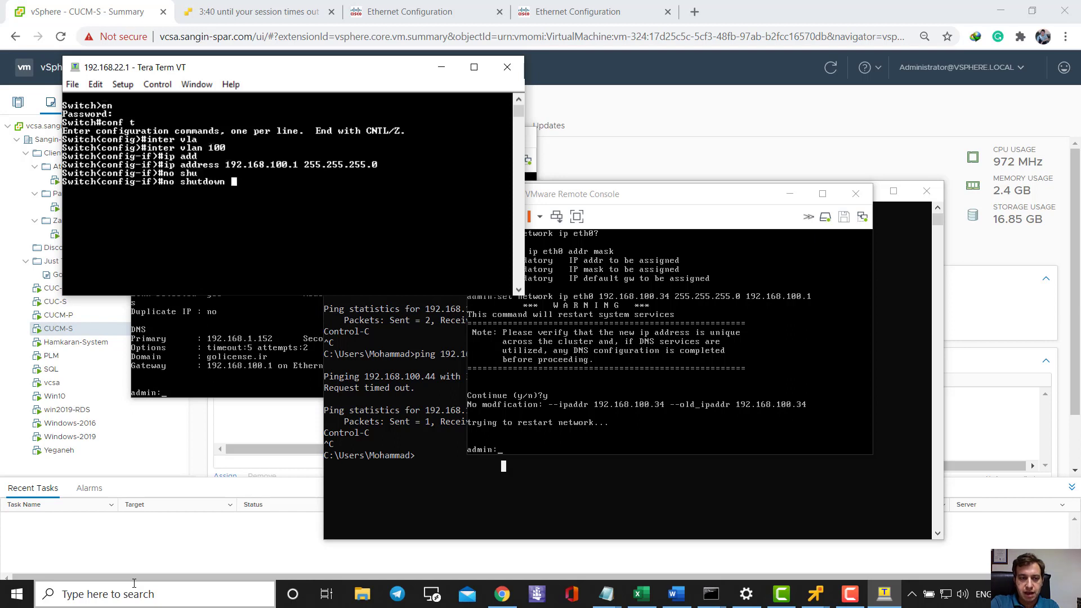
pyautogui.press('Return')
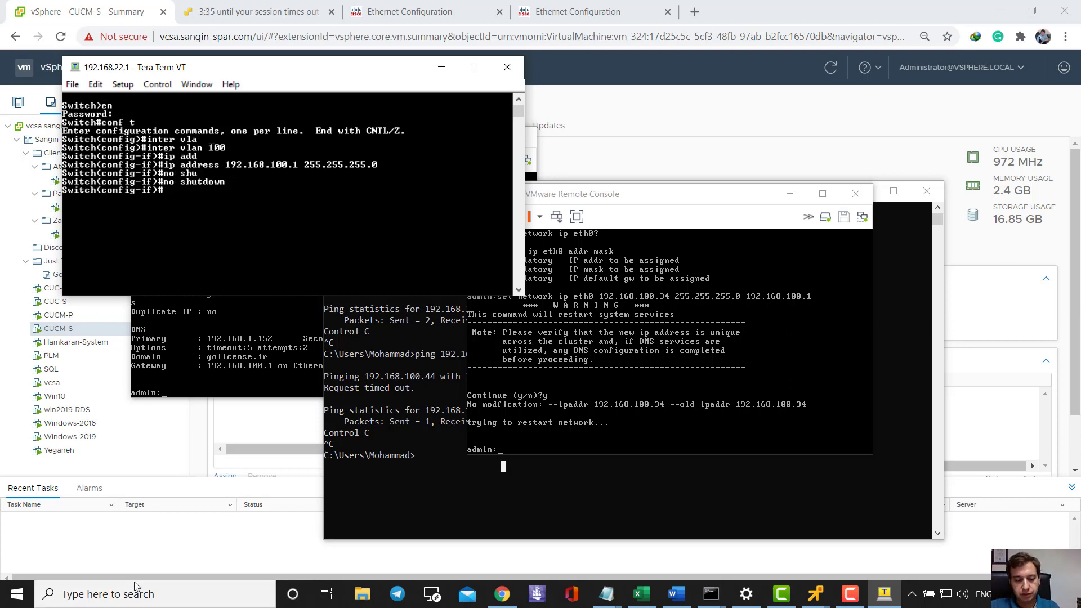
# - Ping the gateway 192.168.100.1 and CUCM-S at 192.168.100.44, both now replying
pyautogui.click(344, 477)
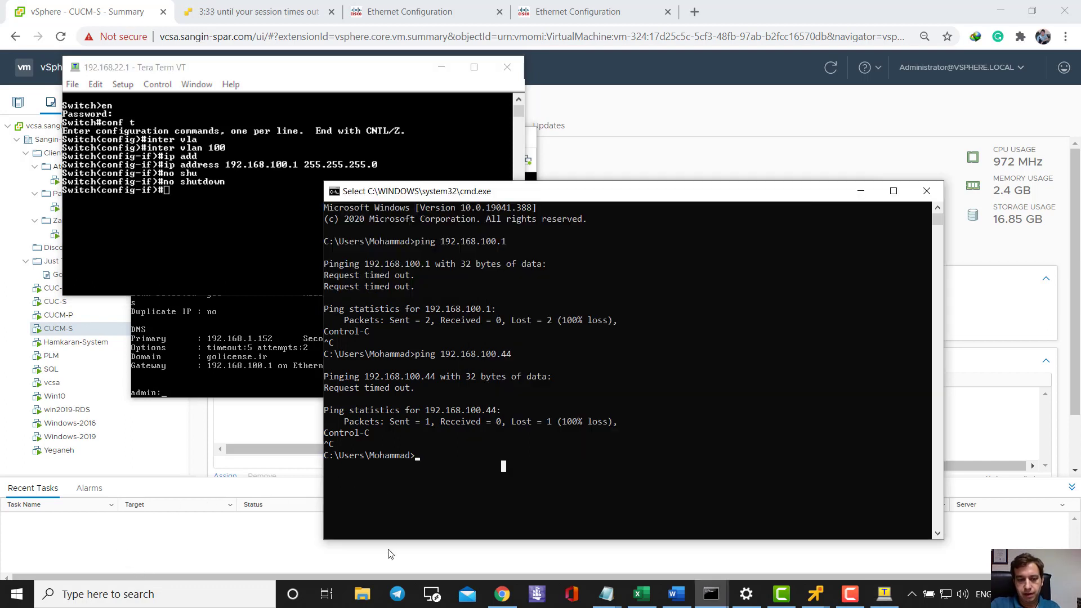
pyautogui.write('pipi')
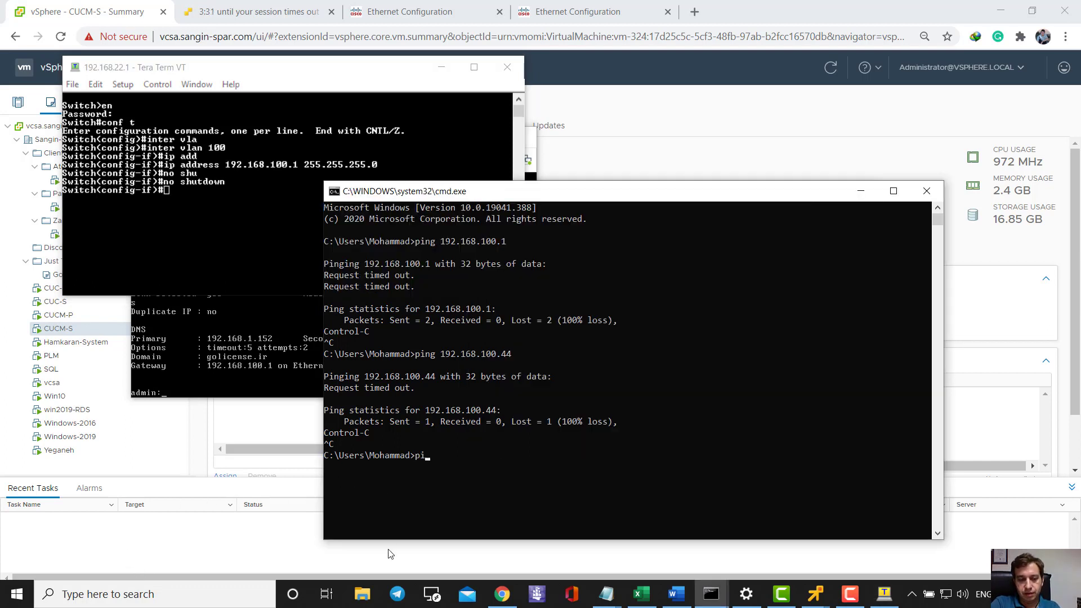
pyautogui.write('ng 192.')
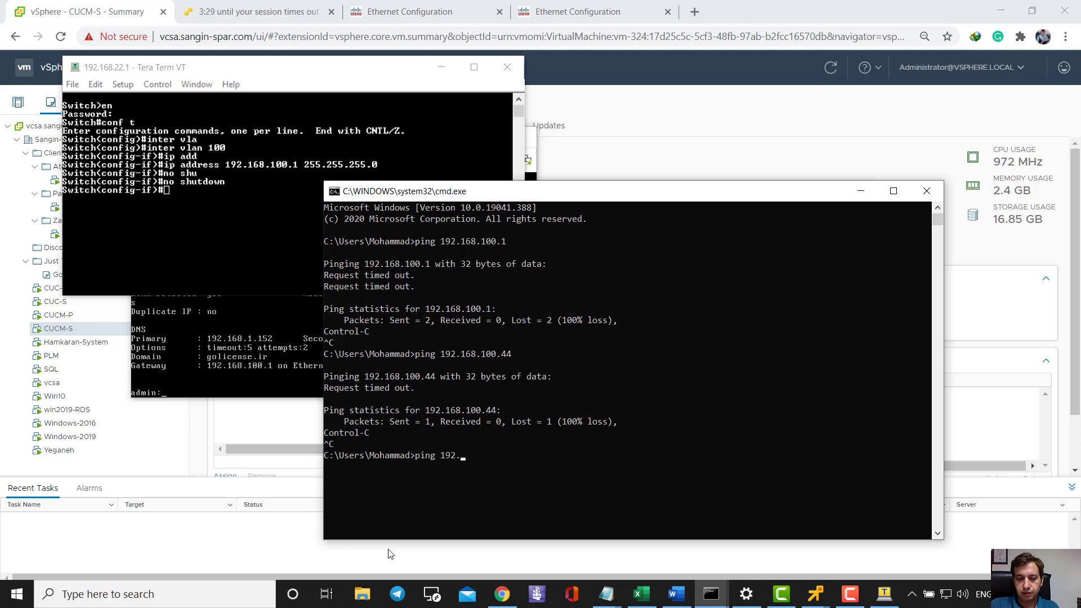
pyautogui.write('168.100.1')
pyautogui.press('Return')
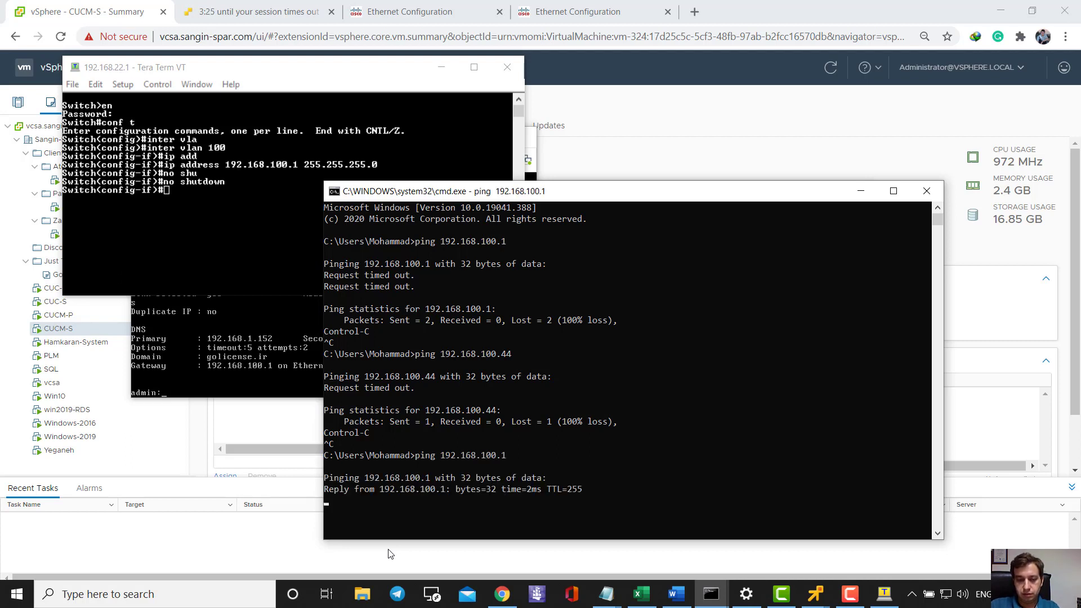
pyautogui.hotkey('ctrl', 'c')
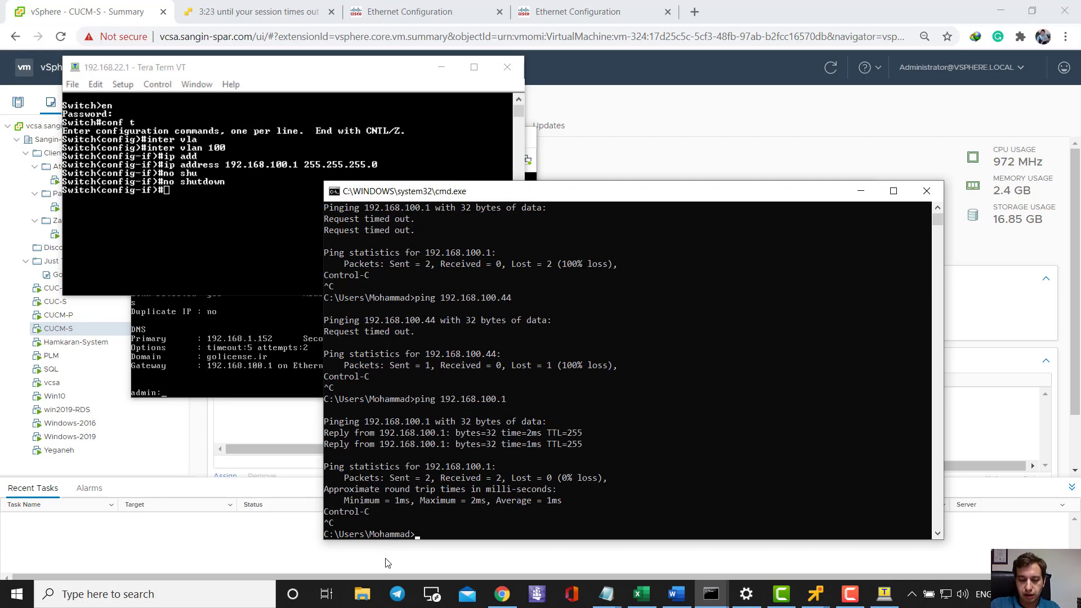
pyautogui.press('Up')
pyautogui.write('44')
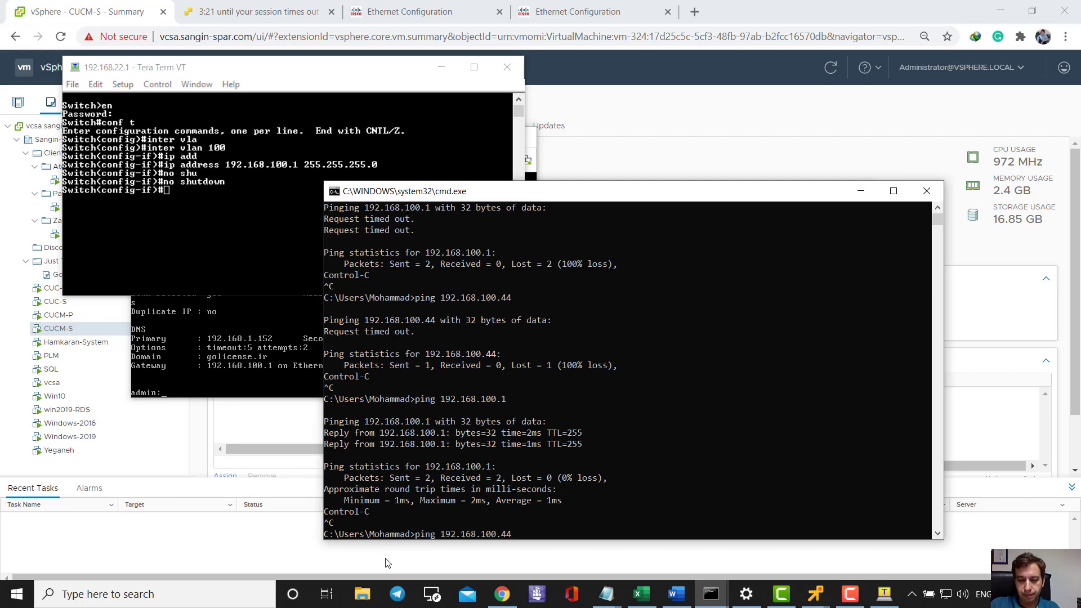
pyautogui.press('Return')
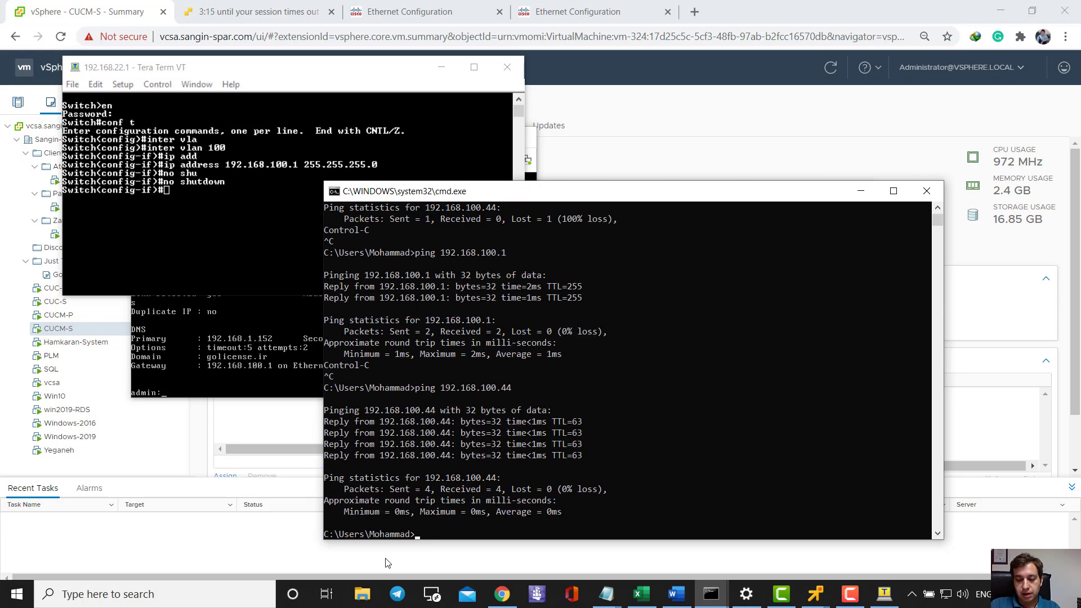
# - Ping CUCM-P at 192.168.100.34 and confirm it replies
pyautogui.write('ping 192.168.100.34')
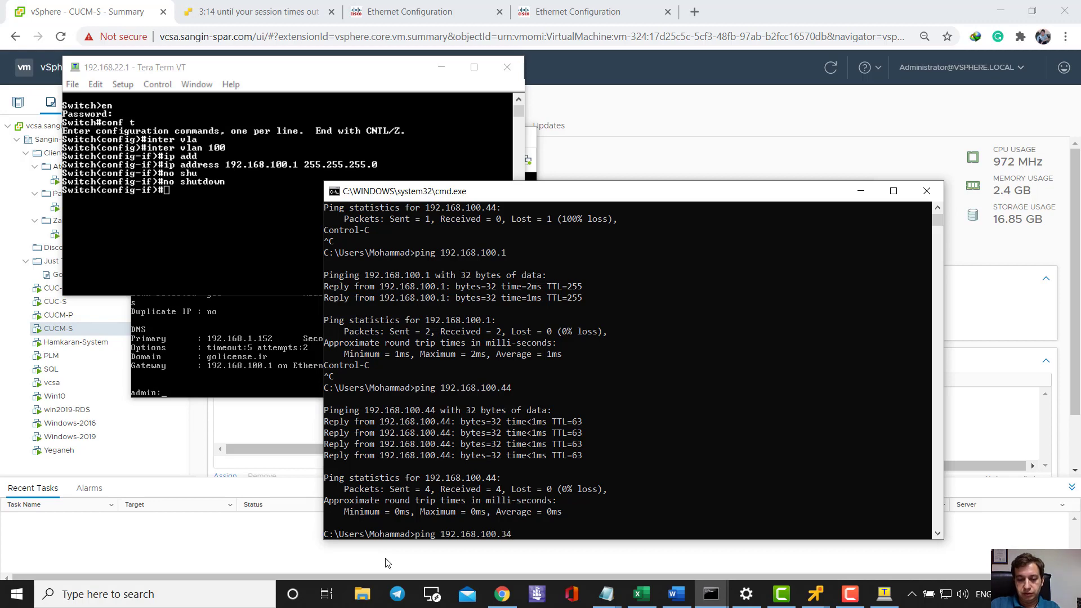
pyautogui.press('Return')
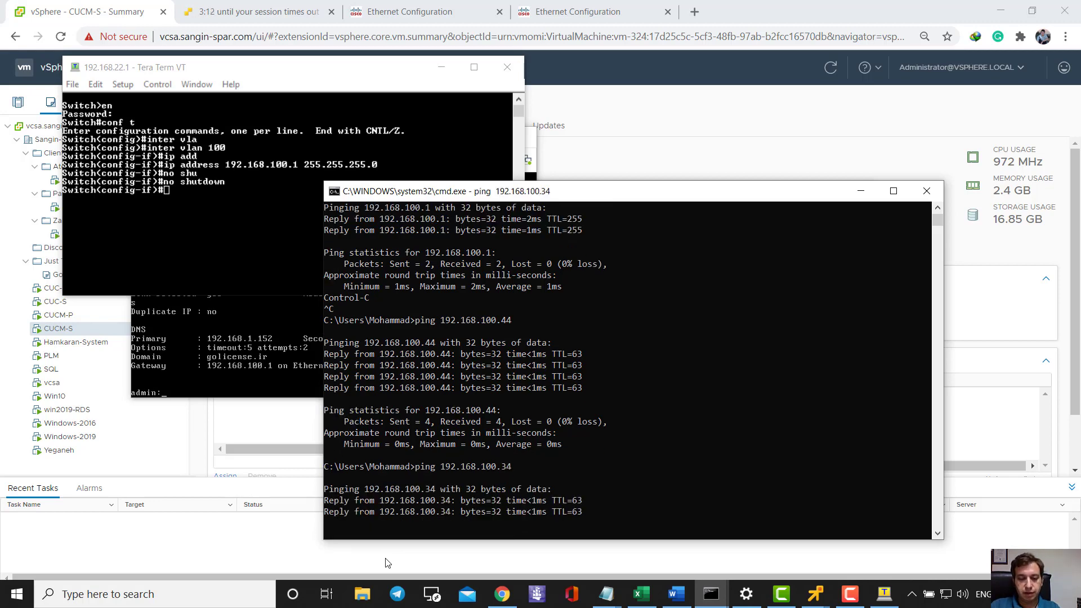
pyautogui.hotkey('ctrl', 'c')
pyautogui.click(737, 12)
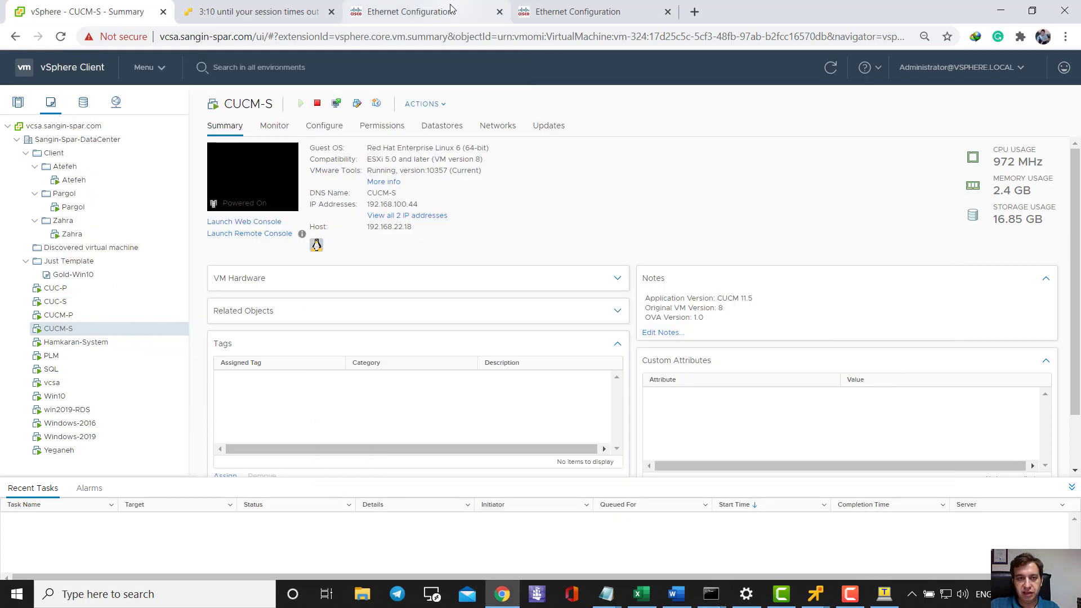
pyautogui.click(406, 12)
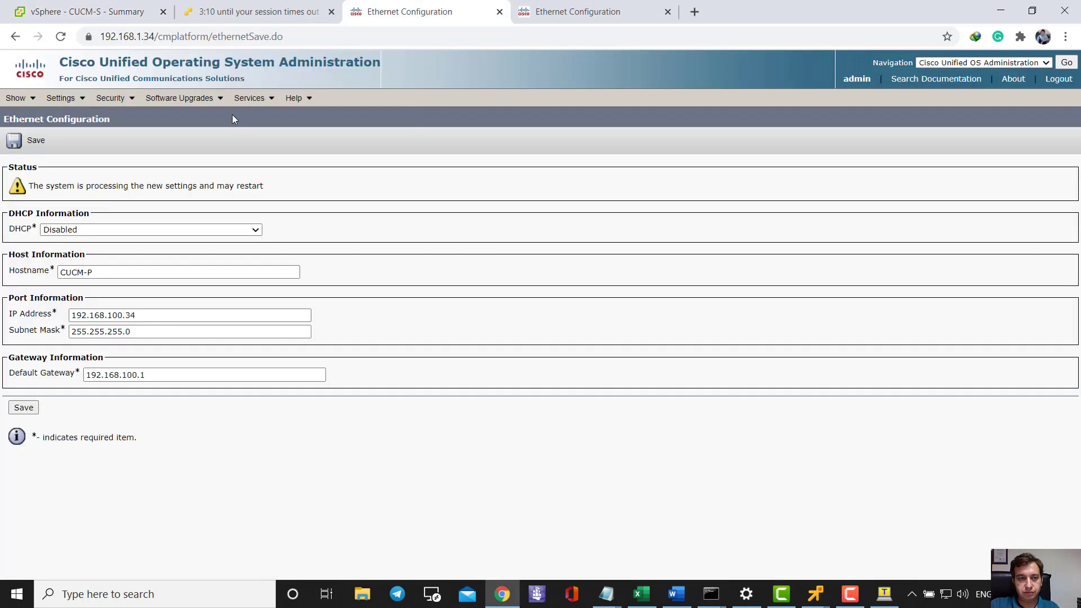
pyautogui.click(147, 35)
pyautogui.click(150, 38)
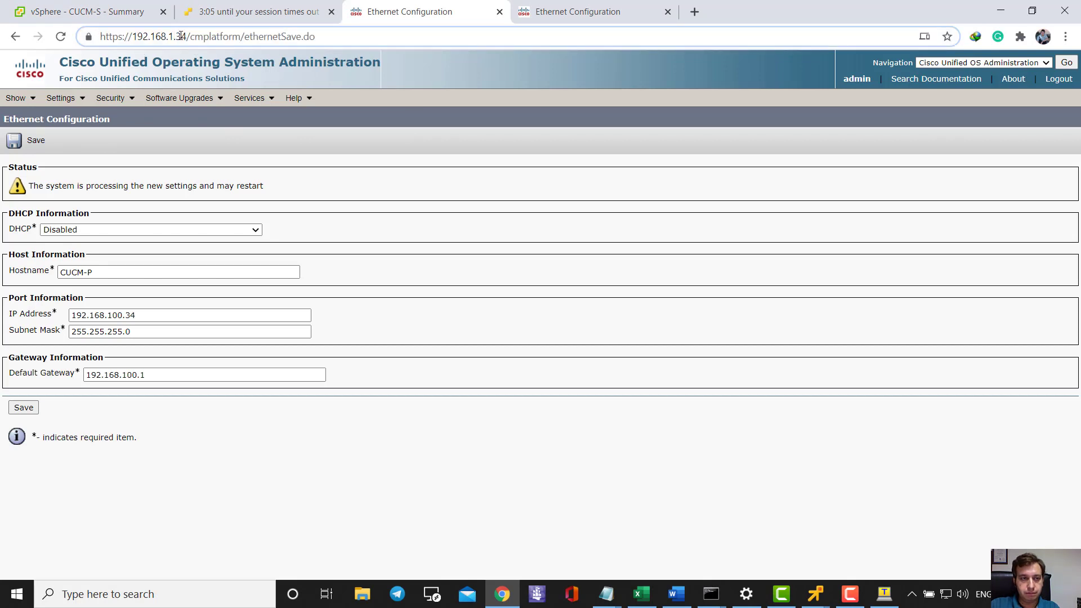
pyautogui.moveTo(186, 36); pyautogui.dragTo(475, 34)
pyautogui.press('BackSpace')
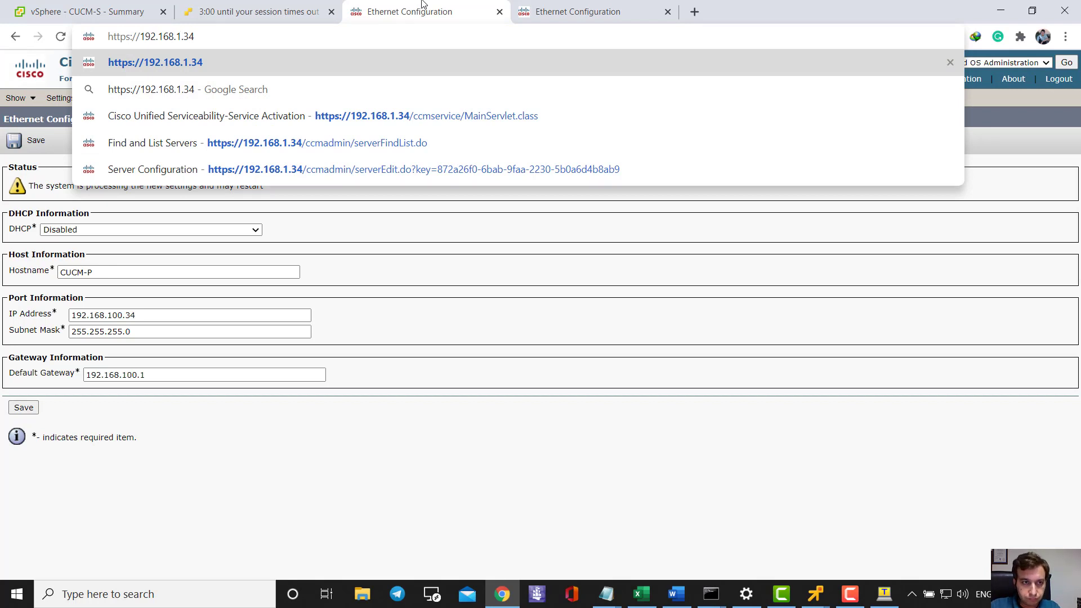
pyautogui.write('00.')
pyautogui.press('Return')
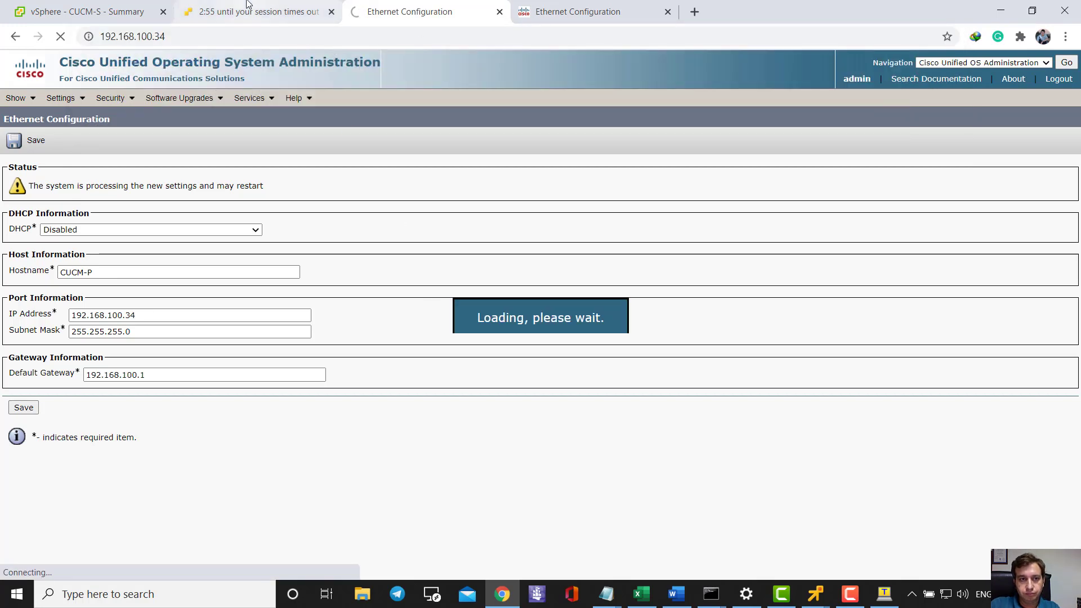
# - Check the ESXi and CUCM-P tabs, then bring up the CUCM-S Ethernet Configuration page
pyautogui.hotkey('ctrl', 'shift', 'Tab')
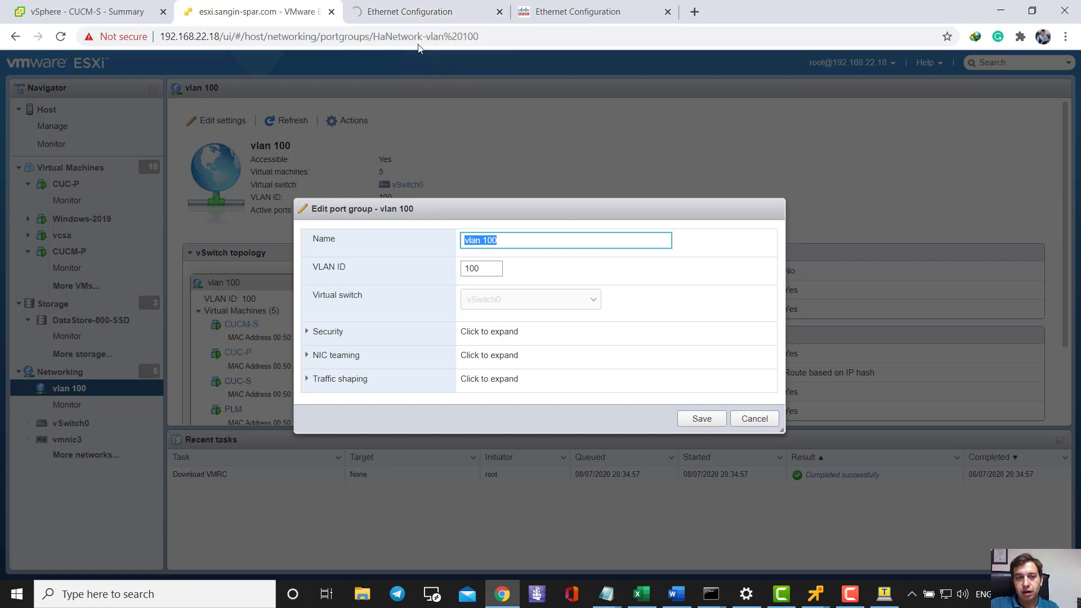
pyautogui.click(414, 12)
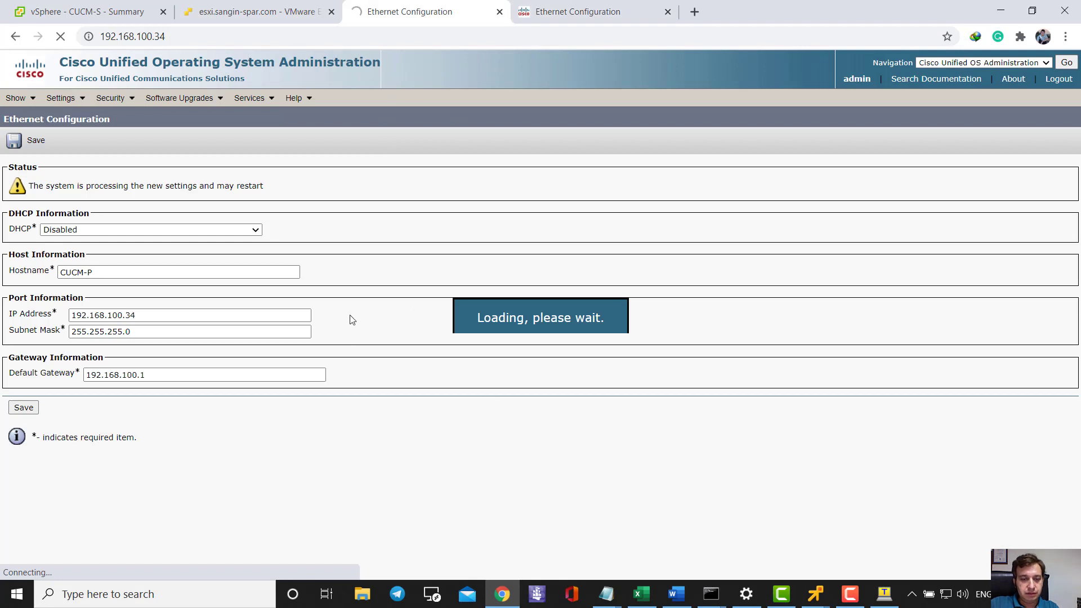
pyautogui.click(596, 11)
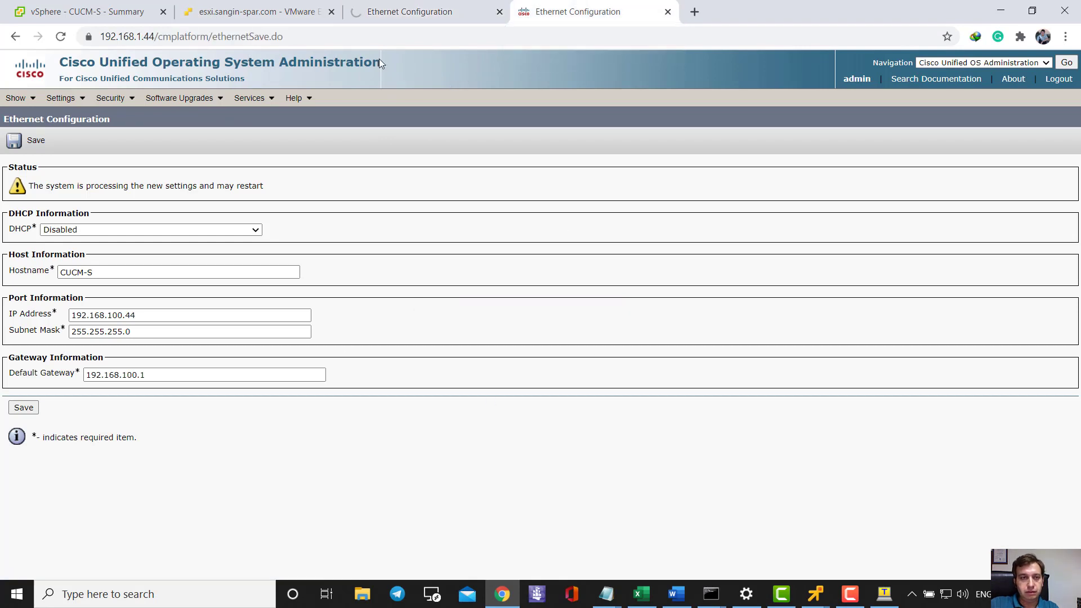
# - Load the CUCM-S page at its new address 192.168.100.44
pyautogui.click(140, 37)
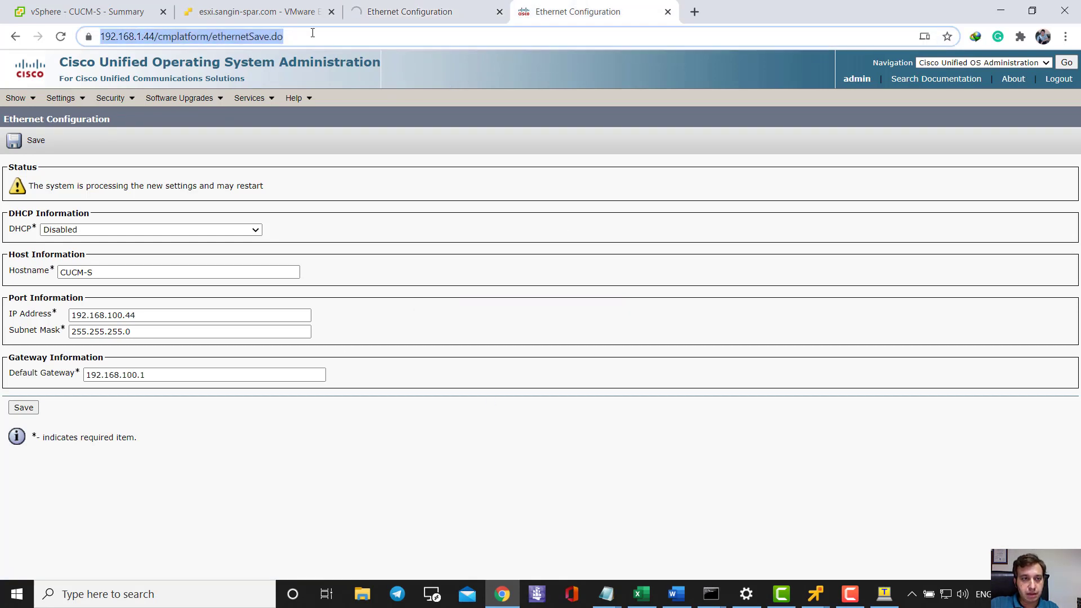
pyautogui.write('192.144')
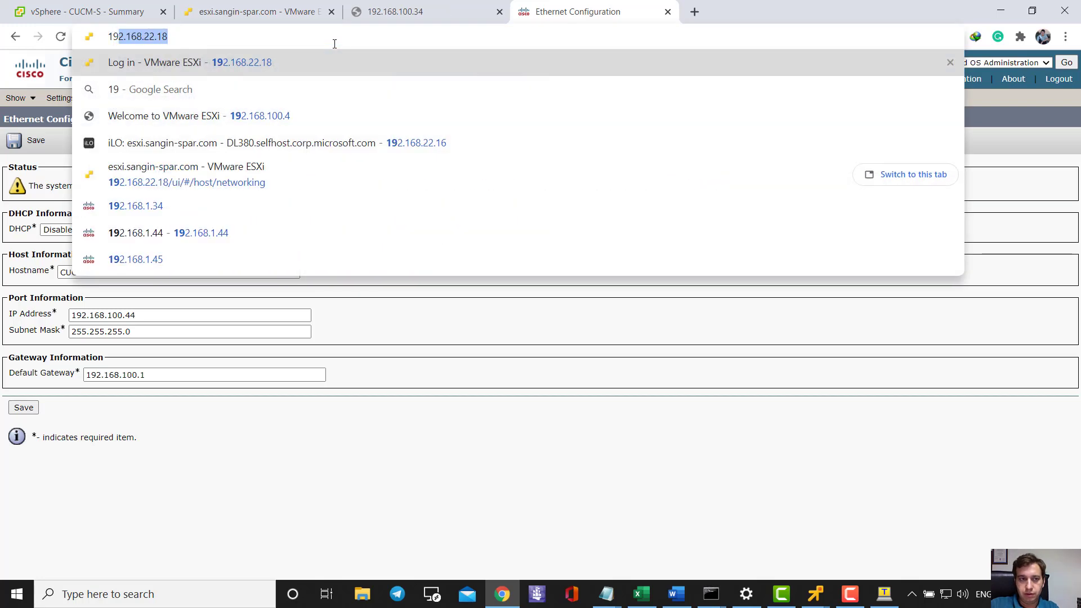
pyautogui.press('BackSpace')
pyautogui.press('BackSpace')
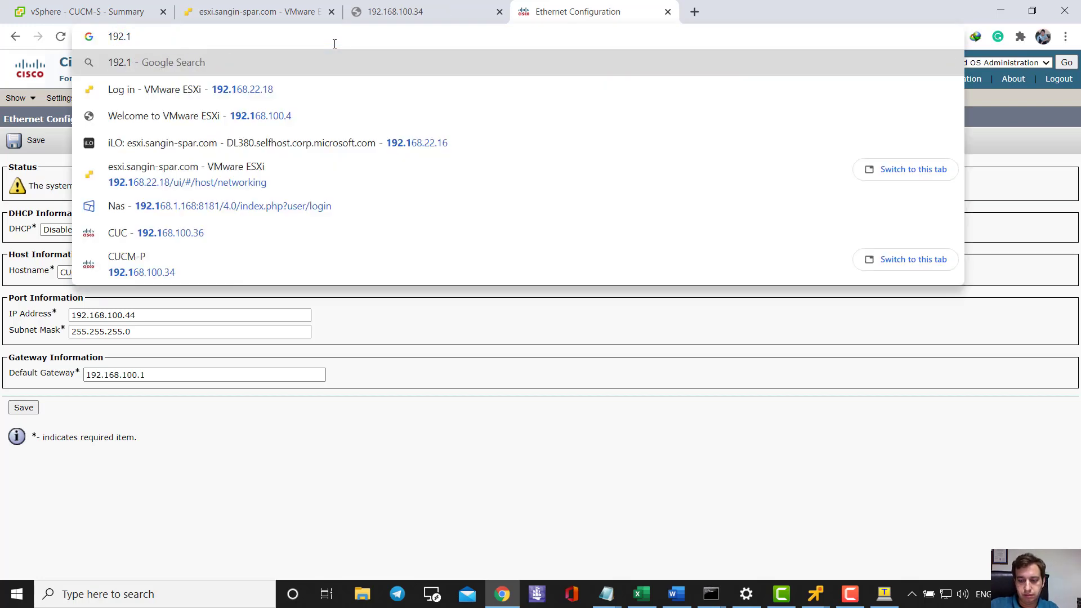
pyautogui.write('68.1')
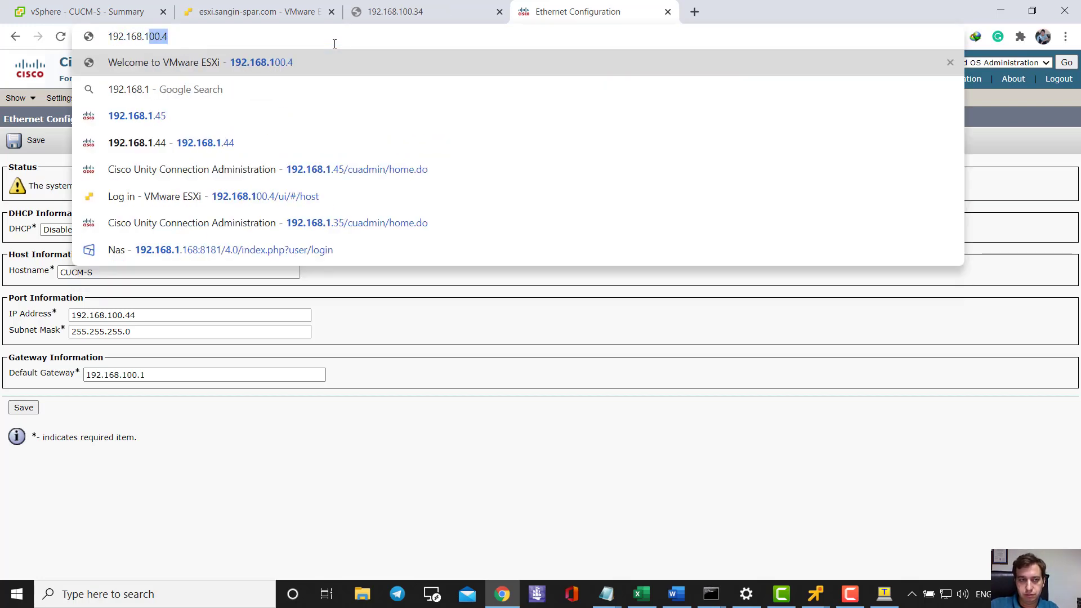
pyautogui.write('00.44')
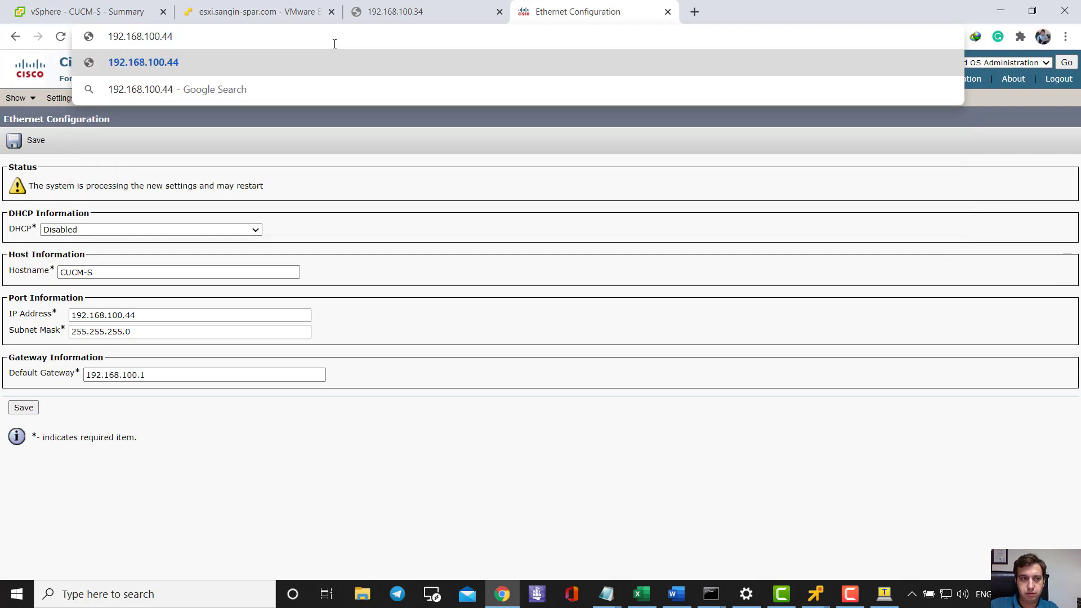
pyautogui.press('Return')
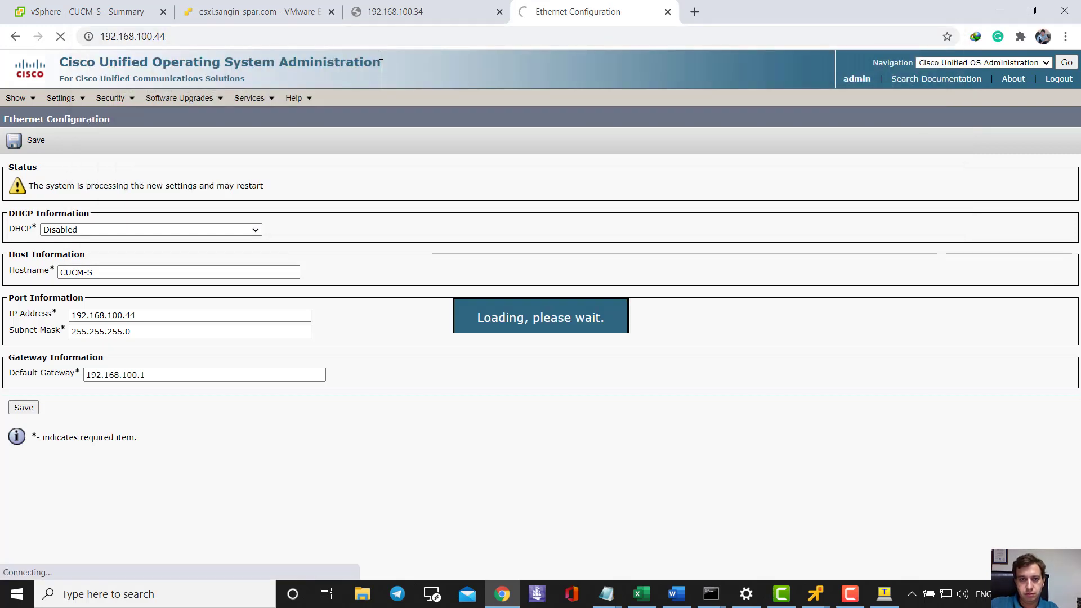
# - Compare the 192.168.100.34 and 192.168.100.44 tabs and reload the .34 page
pyautogui.click(471, 17)
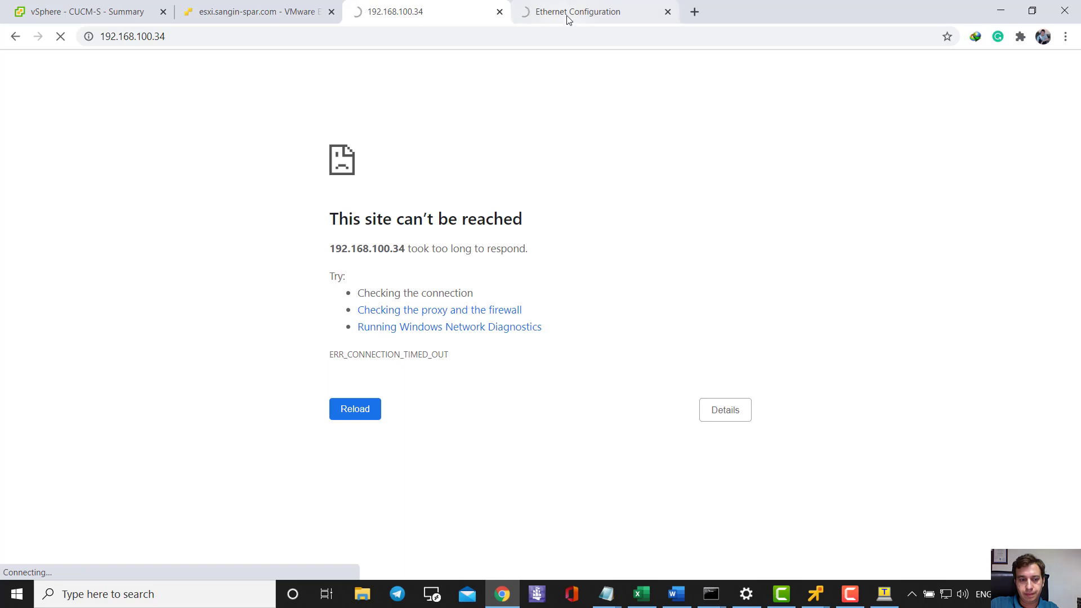
pyautogui.click(563, 20)
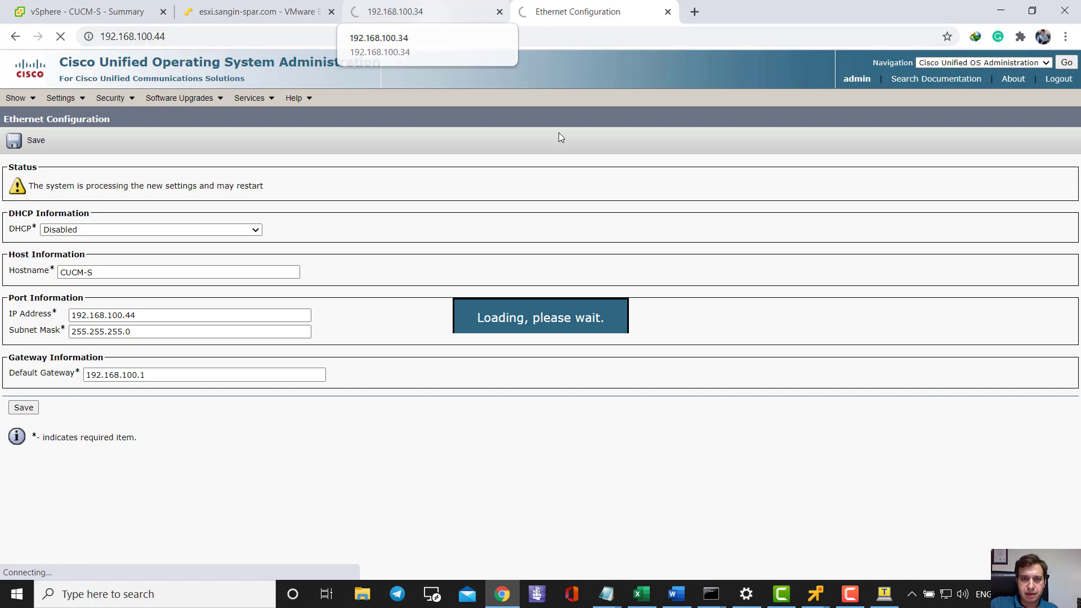
pyautogui.click(454, 11)
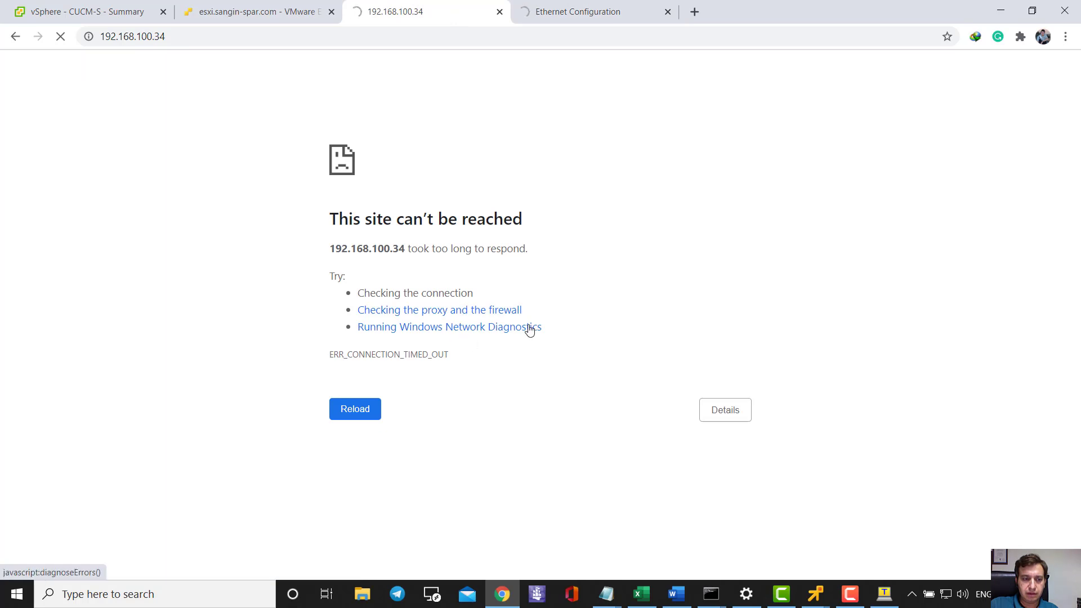
pyautogui.click(568, 7)
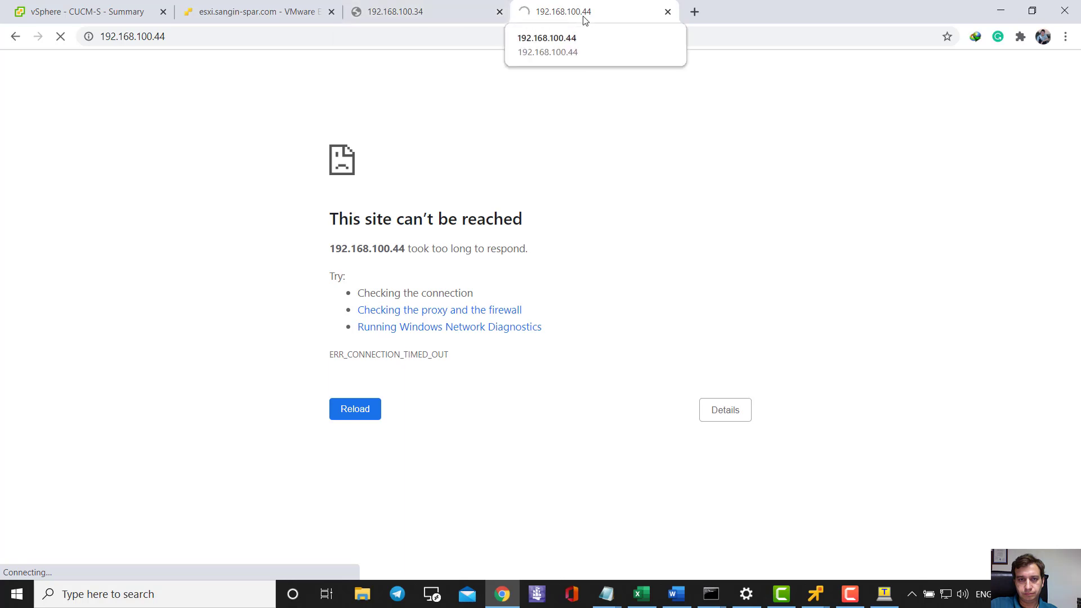
pyautogui.click(403, 11)
pyautogui.click(562, 10)
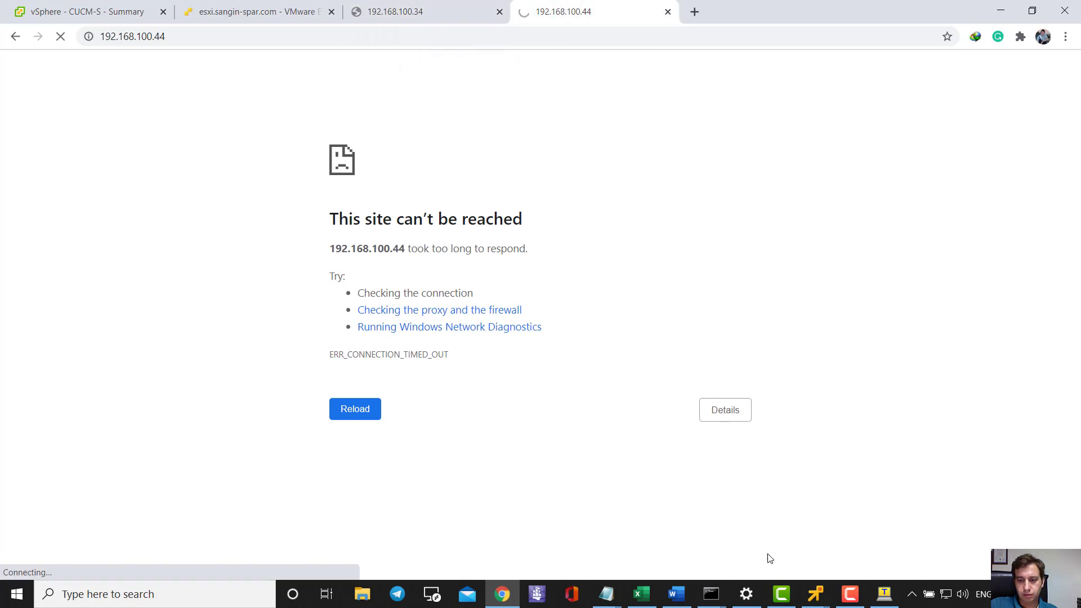
pyautogui.moveTo(817, 596)
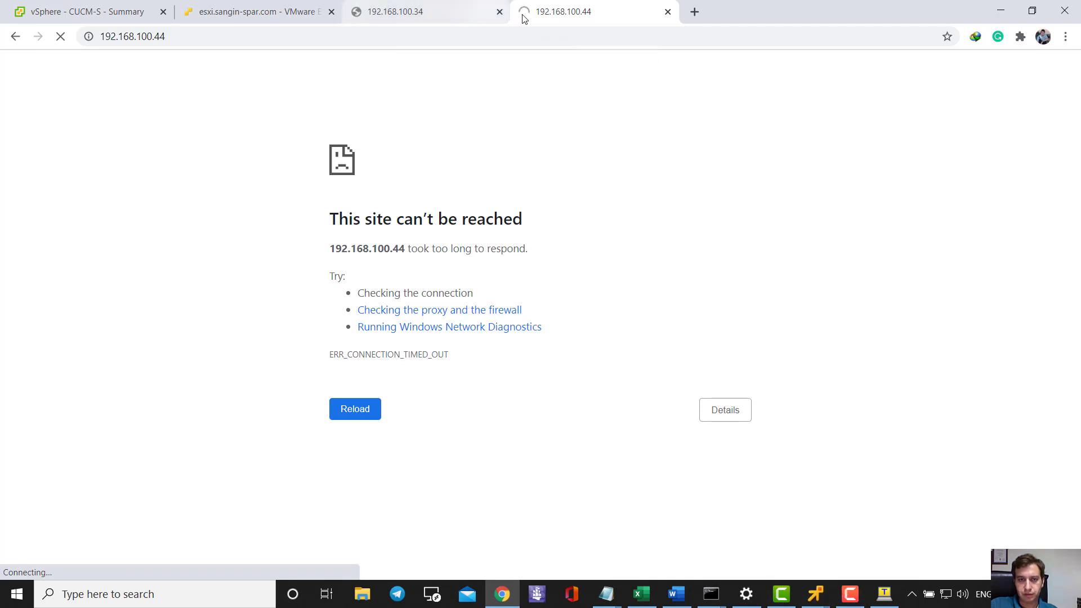
pyautogui.click(470, 12)
pyautogui.click(61, 36)
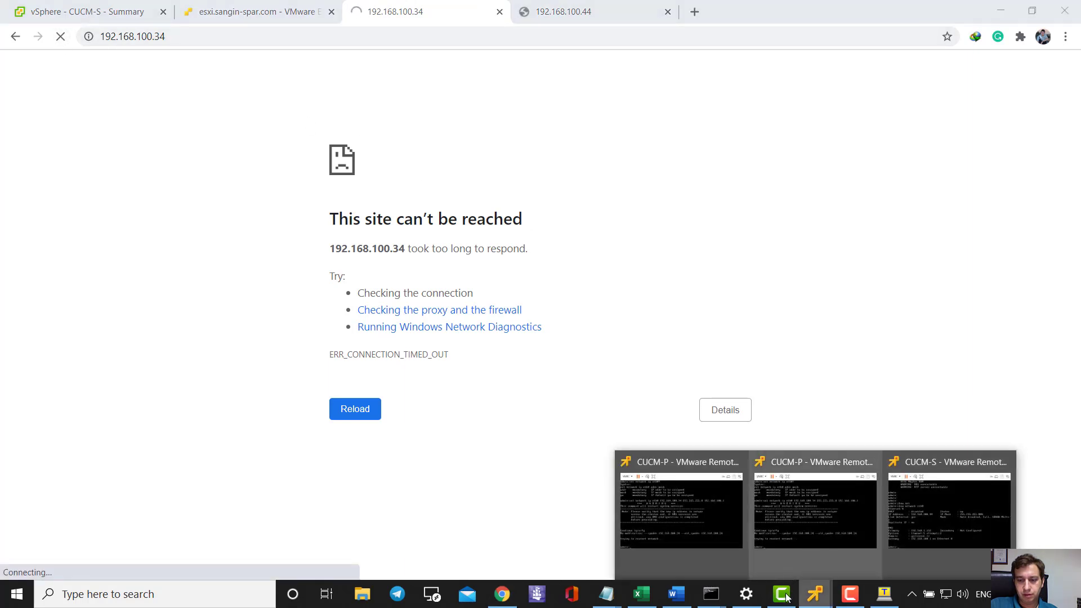
# - Glance at the switch session and CUCM-S console, then reload the 192.168.100.44 page
pyautogui.click(884, 594)
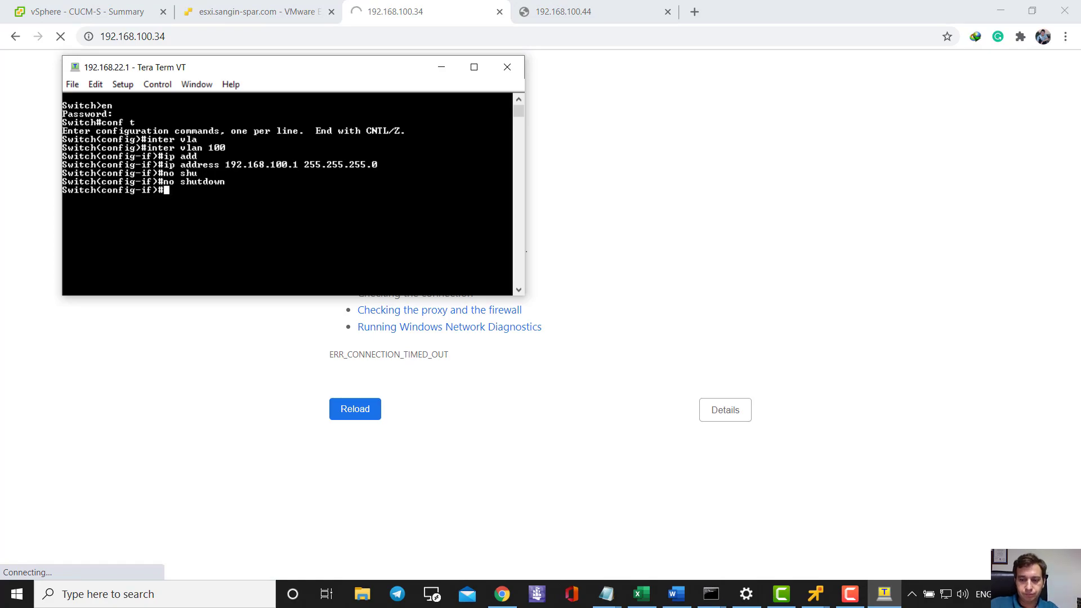
pyautogui.moveTo(814, 593)
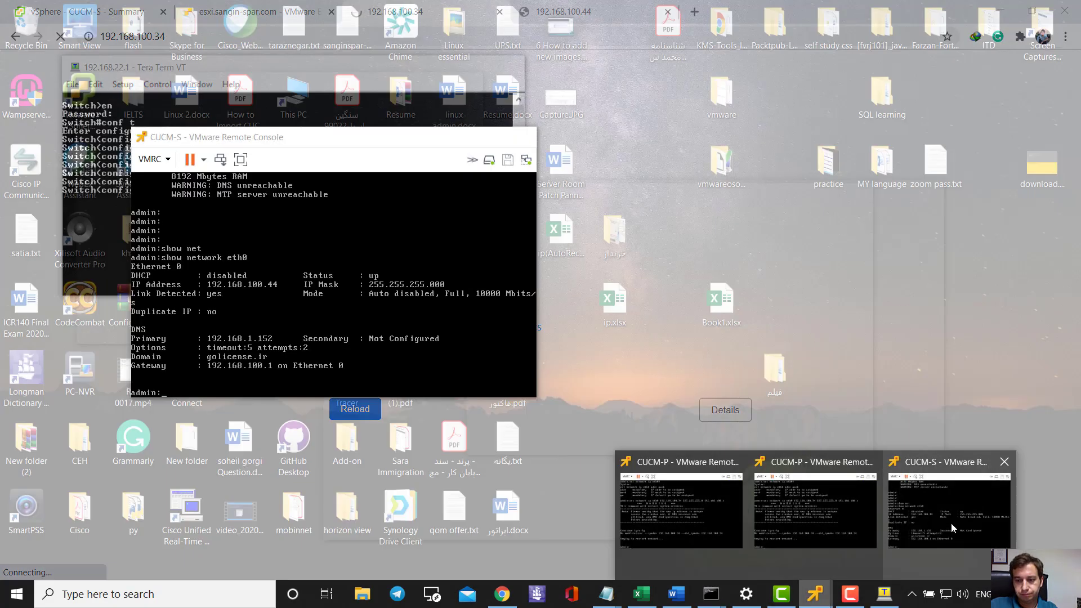
pyautogui.click(950, 522)
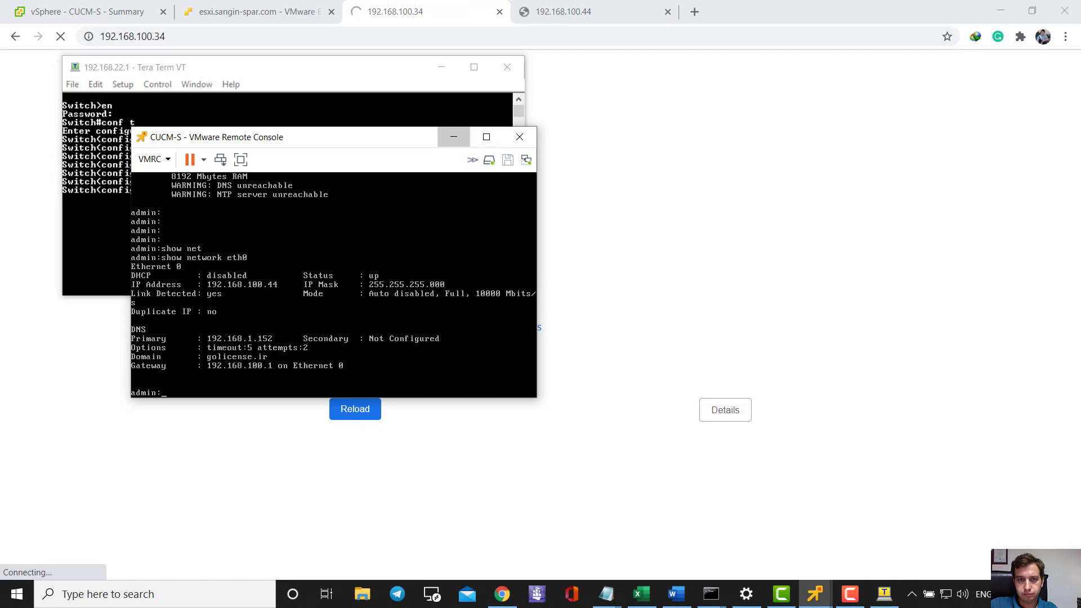
pyautogui.click(451, 137)
pyautogui.press('F5')
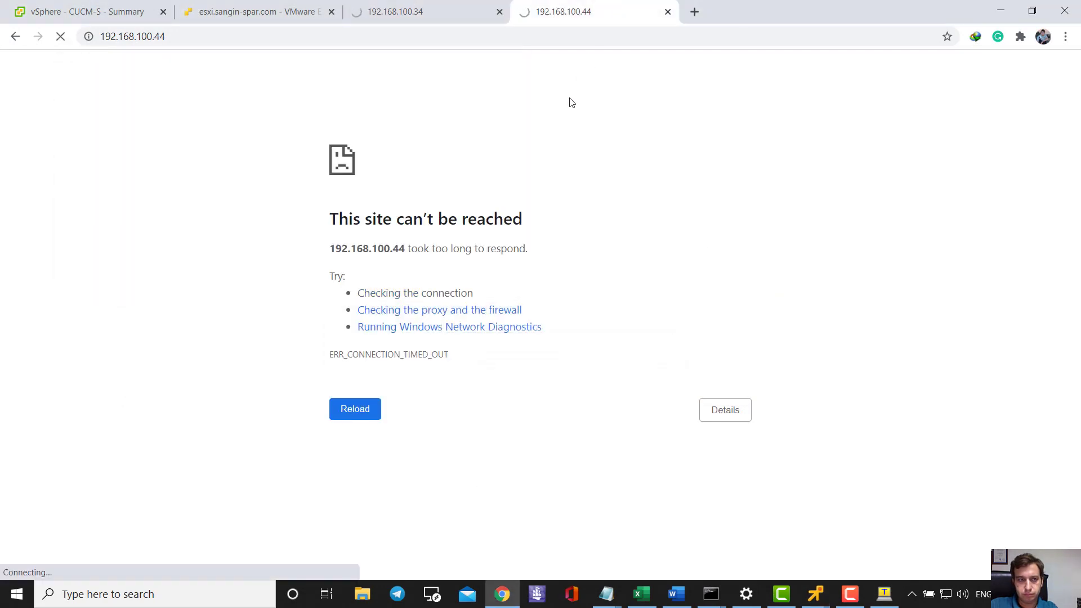
# - Rerun pings to 192.168.100.34 and 192.168.100.44, both replying, then return to the CUCM-S console
pyautogui.moveTo(711, 594)
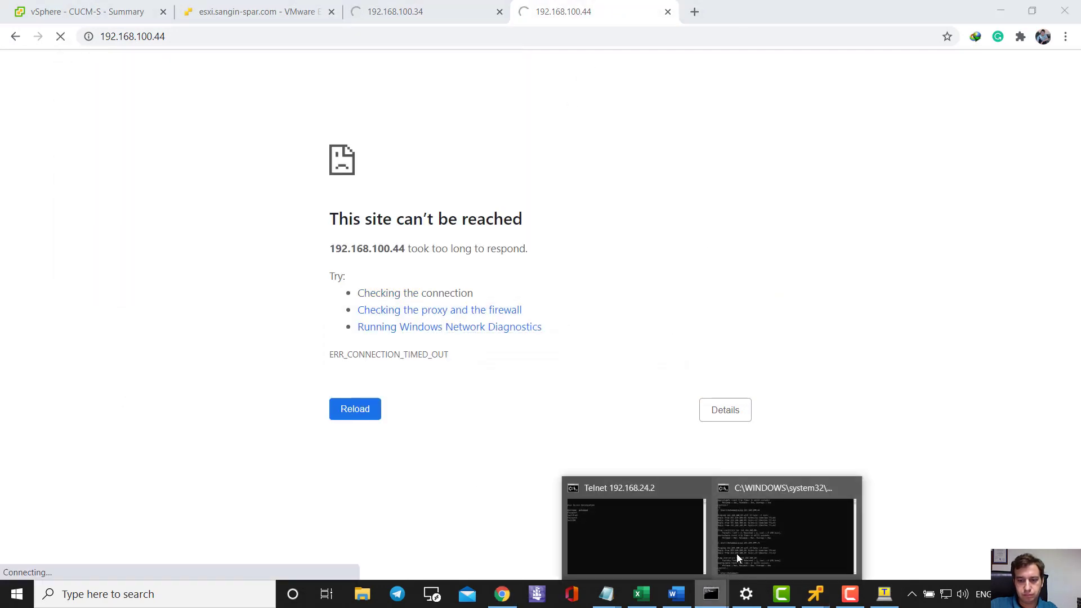
pyautogui.click(736, 529)
pyautogui.press('Up')
pyautogui.press('Return')
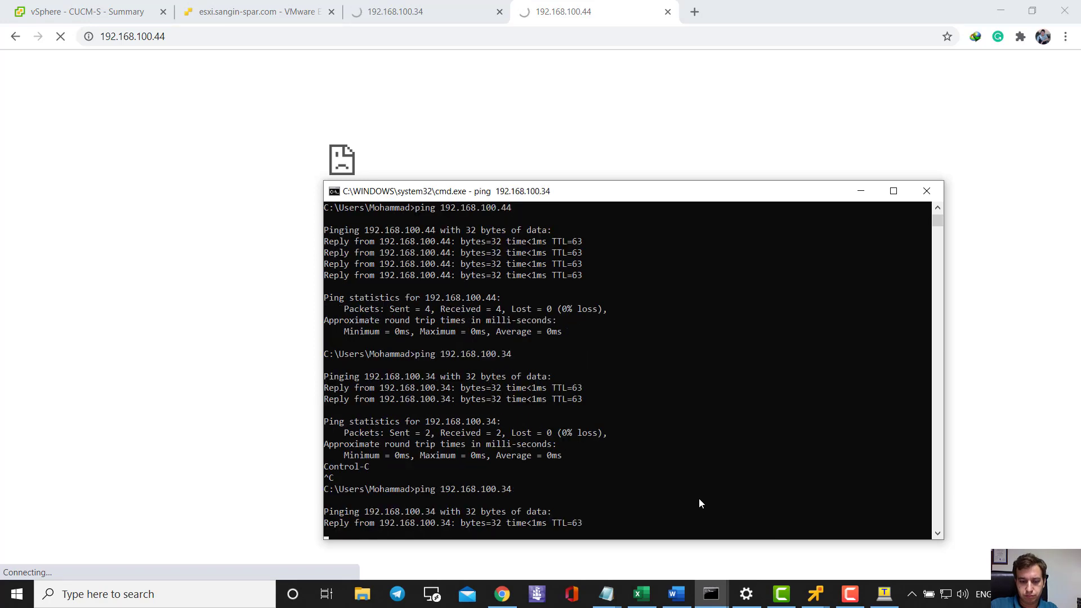
pyautogui.hotkey('ctrl', 'c')
pyautogui.press('Up')
pyautogui.press('Return')
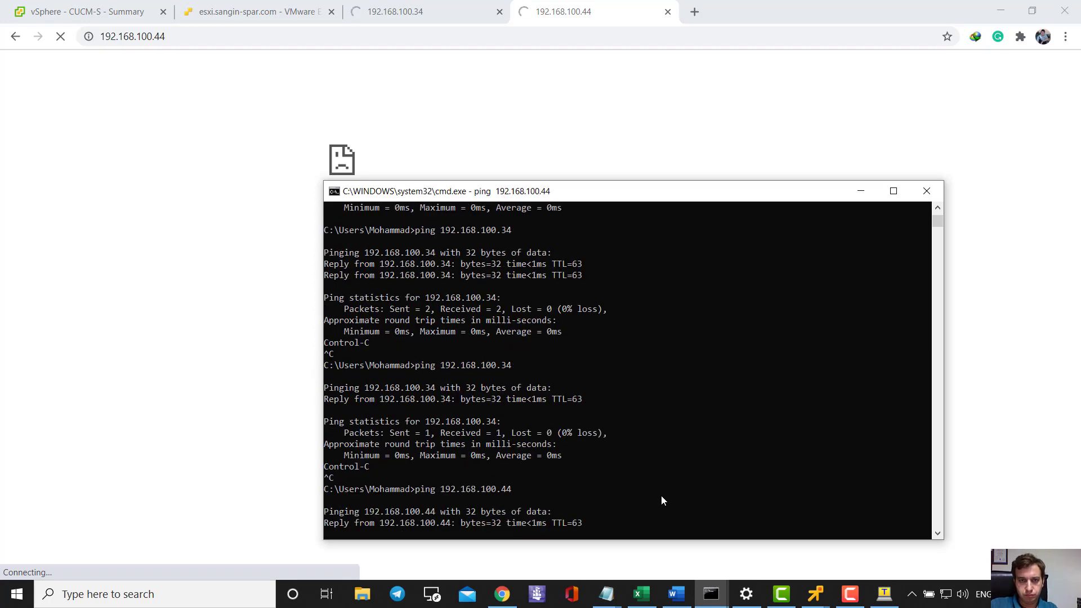
pyautogui.hotkey('ctrl', 'c')
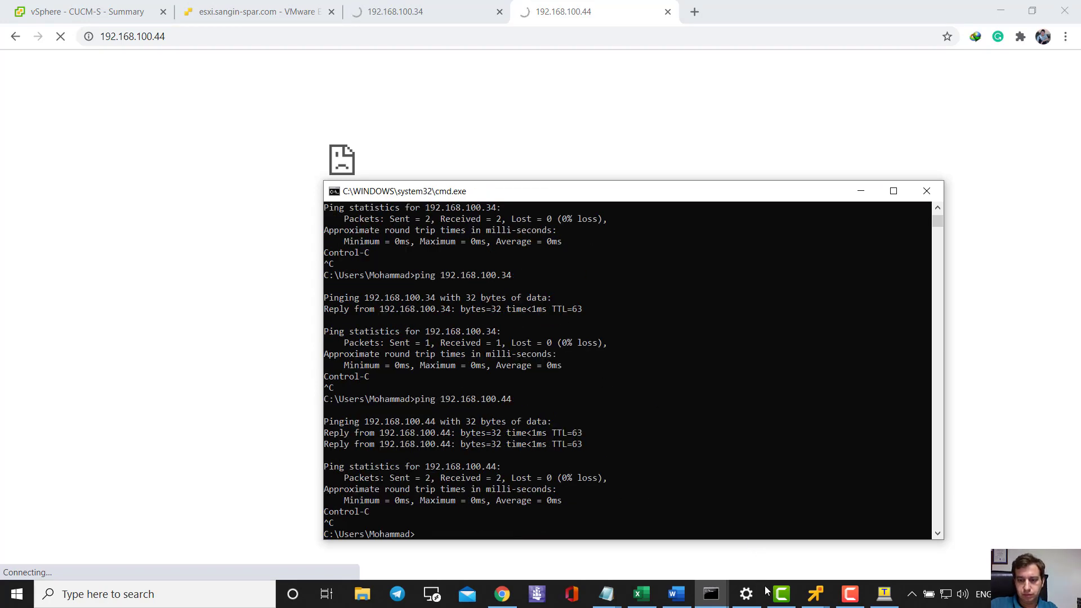
pyautogui.moveTo(815, 593)
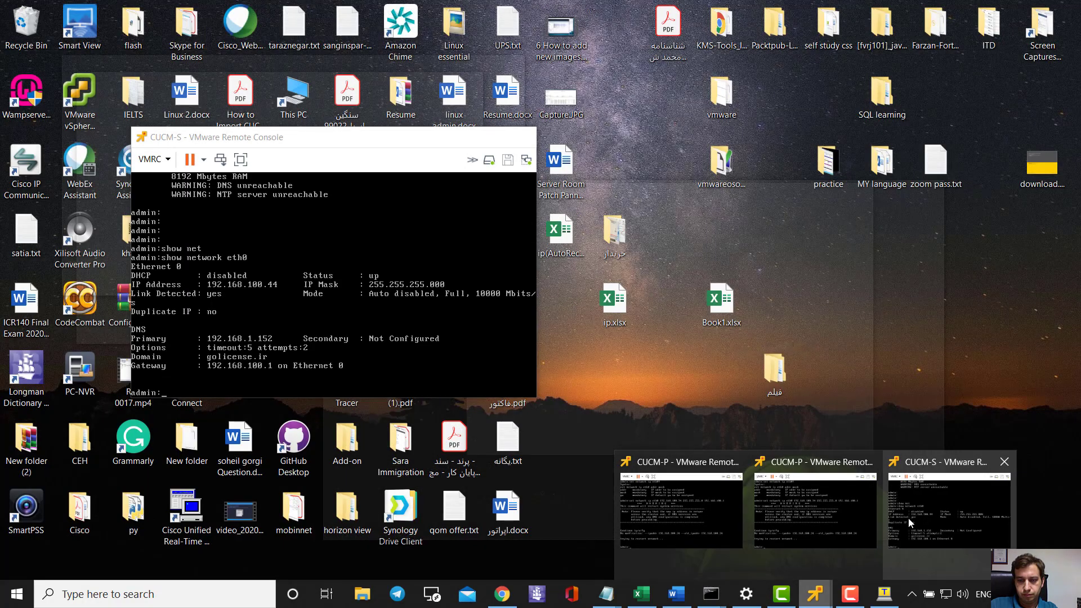
pyautogui.click(907, 518)
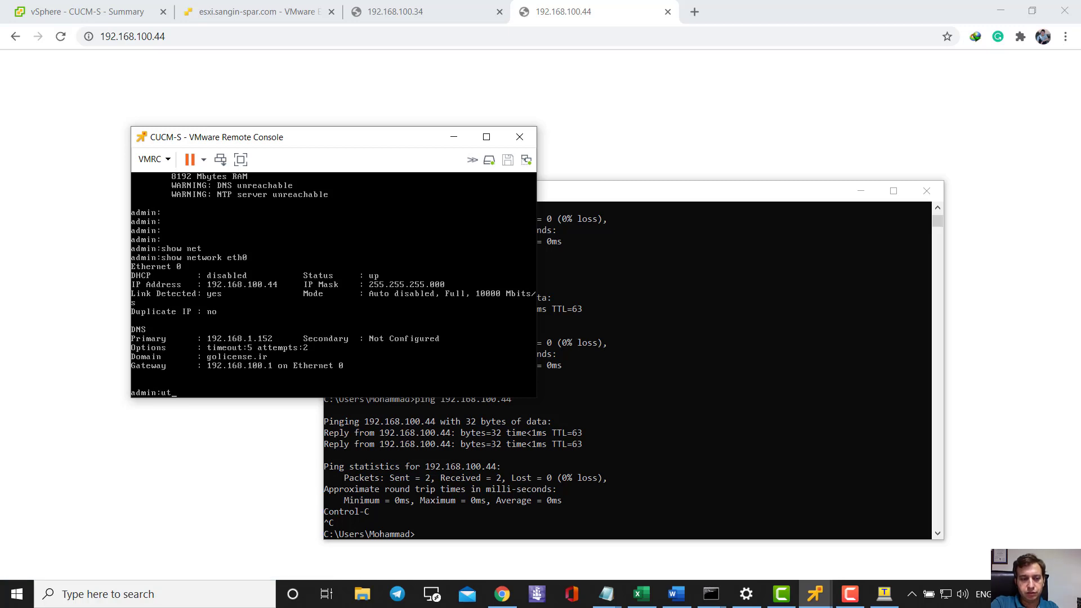
# - On the CUCM-S console, run 'utils system restart' and confirm with yes
pyautogui.write('il')
pyautogui.press('Tab')
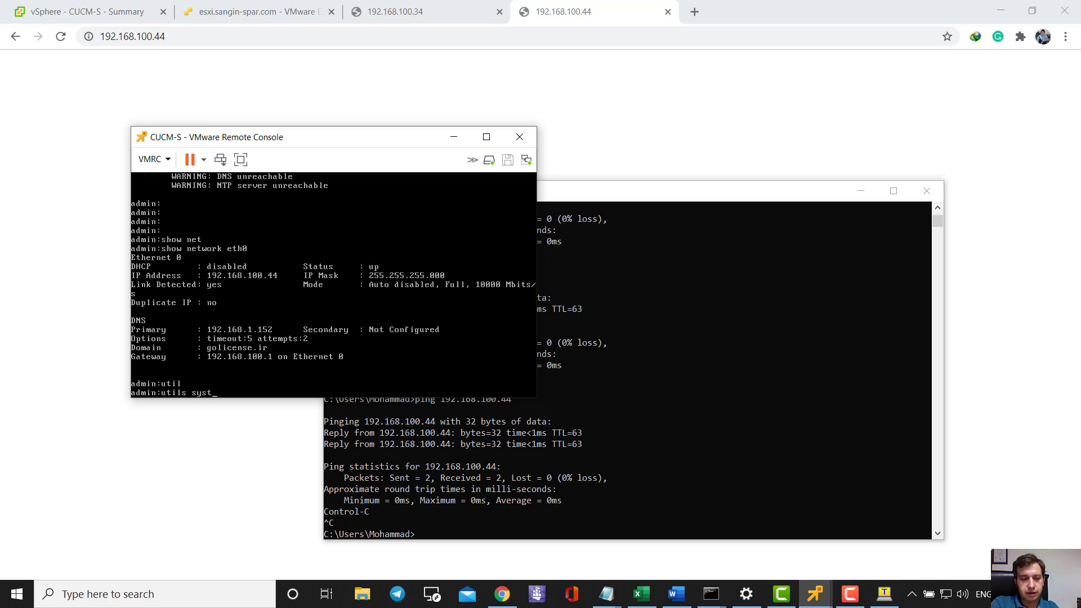
pyautogui.write('syste')
pyautogui.press('Tab')
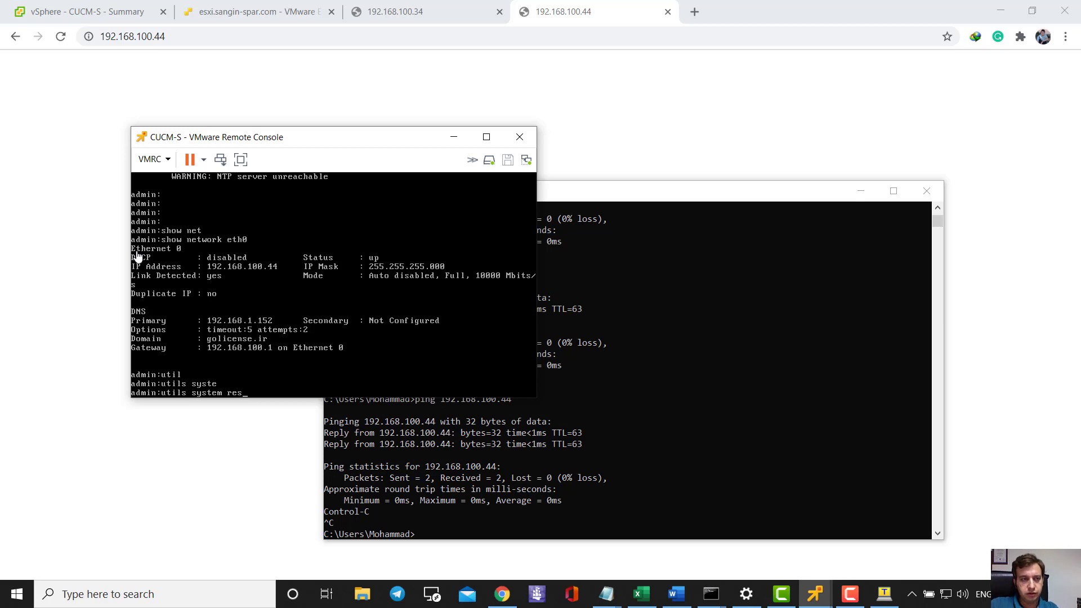
pyautogui.hotkey('alt', 'Tab')
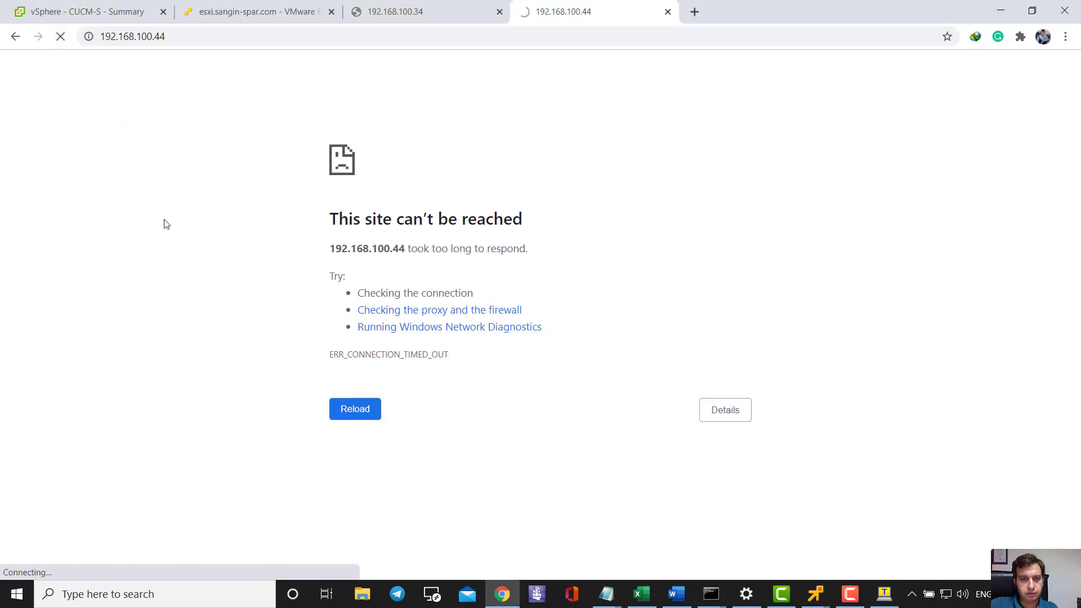
pyautogui.hotkey('alt', 'Tab')
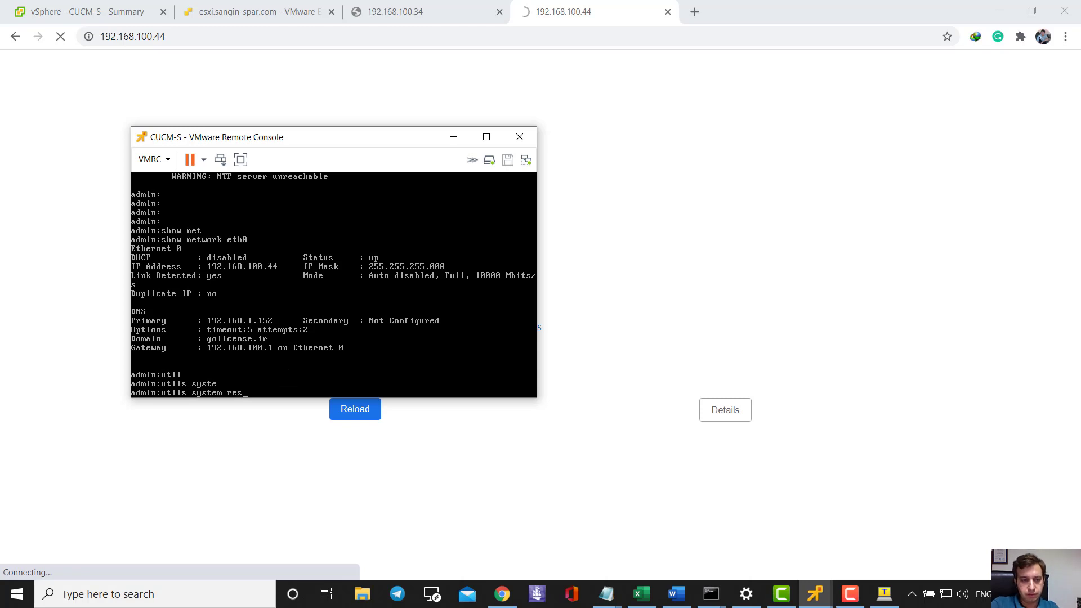
pyautogui.press('Tab')
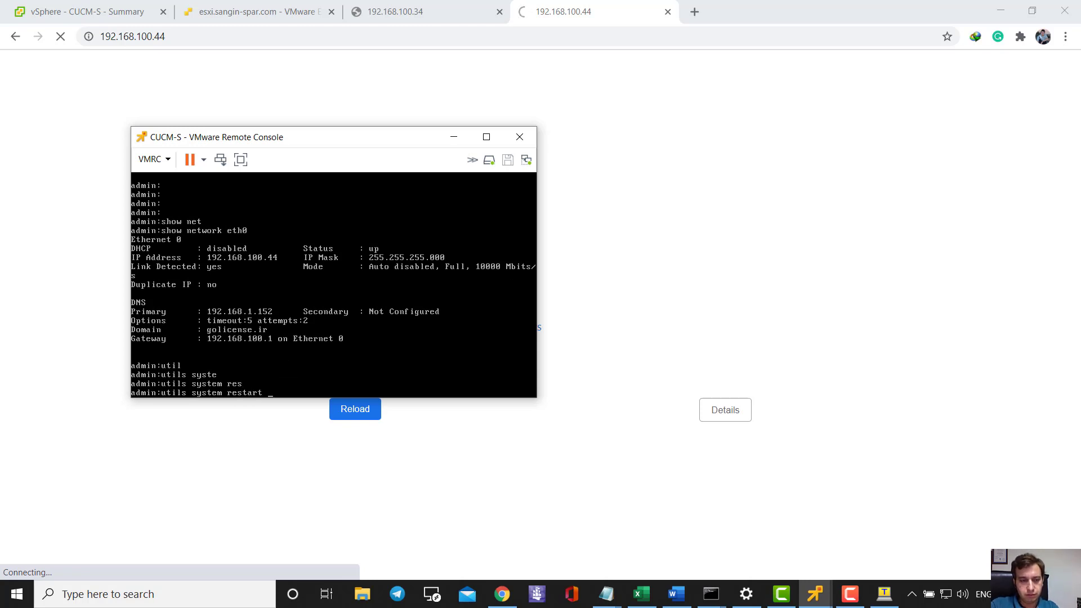
pyautogui.press('Return')
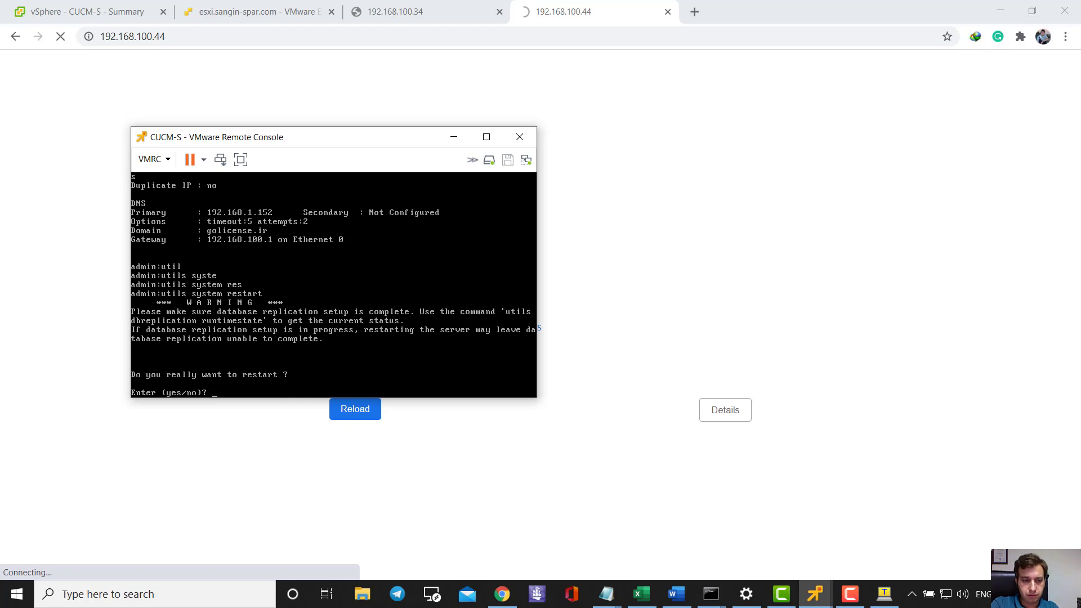
pyautogui.write('yes')
pyautogui.press('Return')
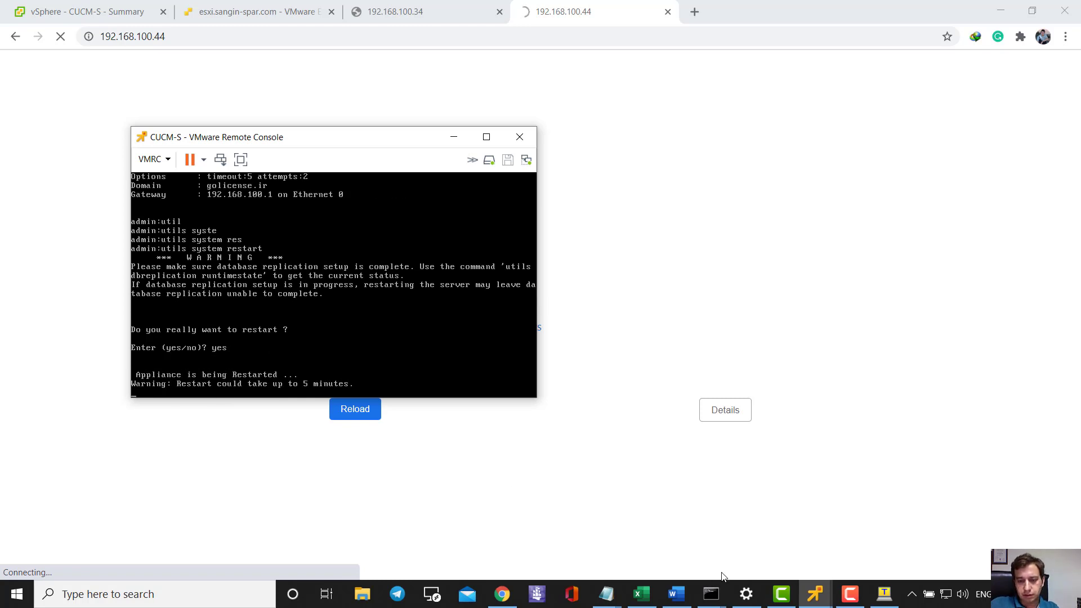
# - On the CUCM-P console, run 'utils system restart' and confirm with yes
pyautogui.moveTo(815, 594)
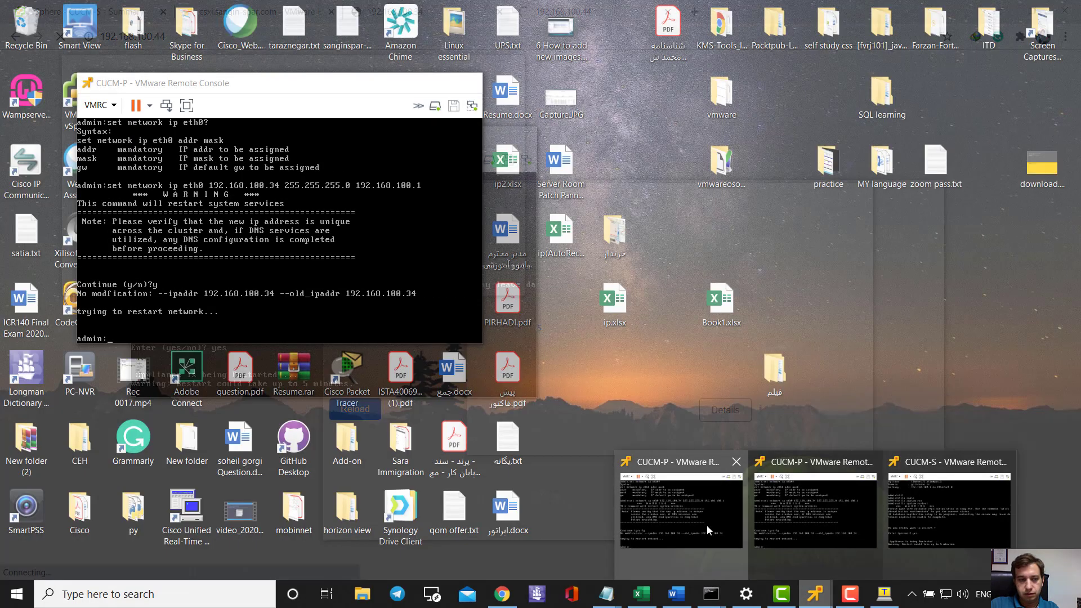
pyautogui.click(707, 525)
pyautogui.write('util')
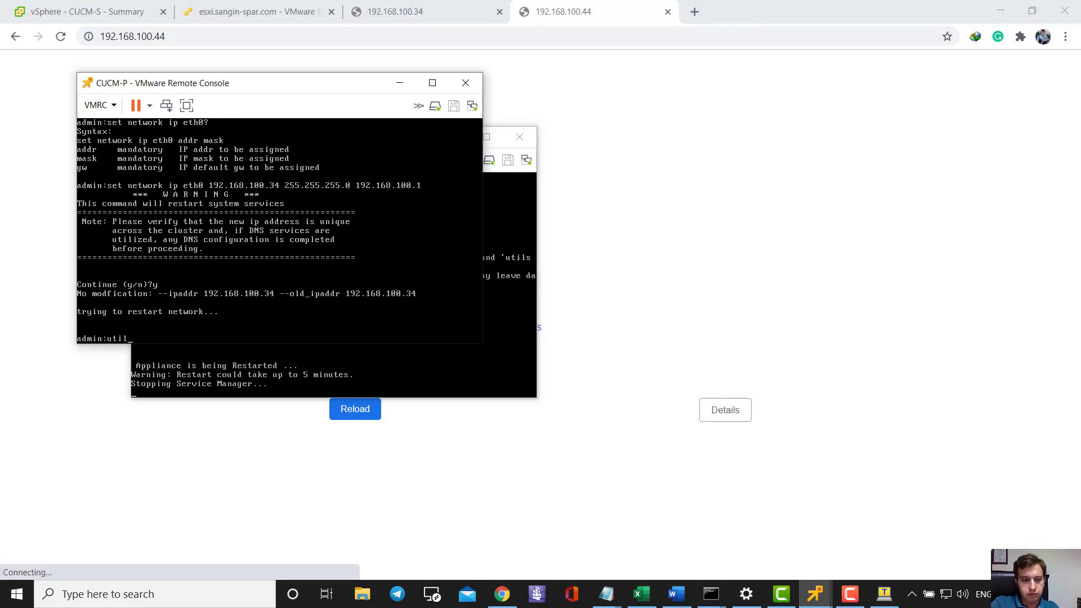
pyautogui.press('Tab')
pyautogui.write('s')
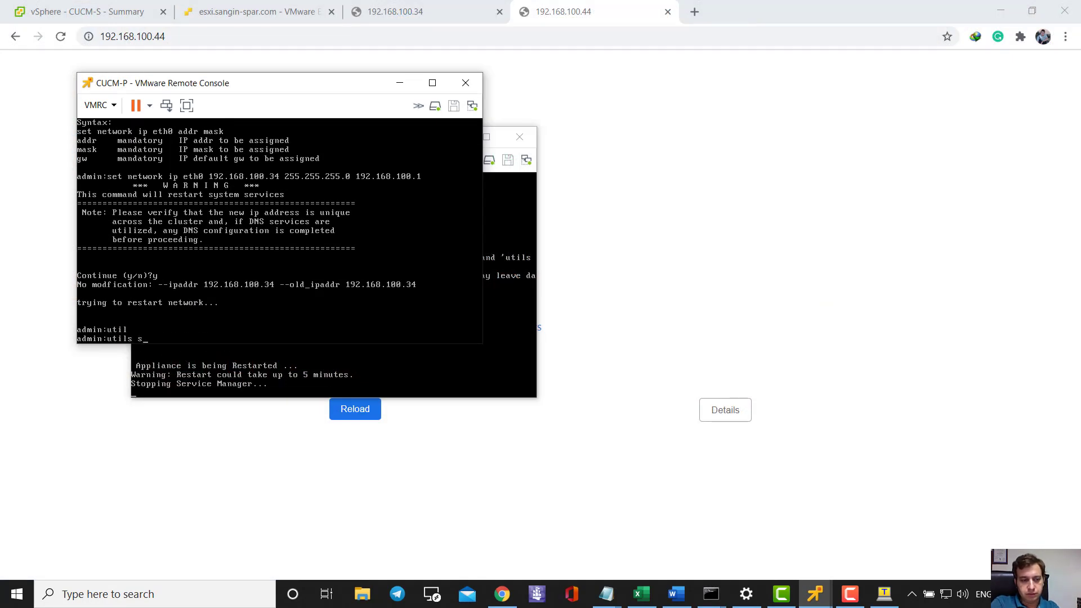
pyautogui.write('ys')
pyautogui.press('Tab')
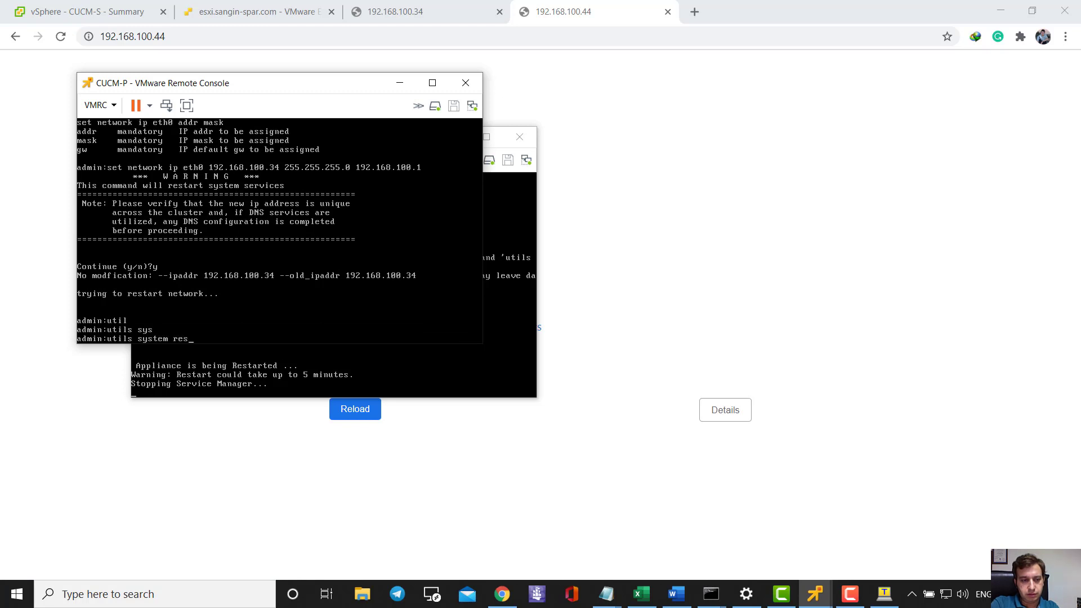
pyautogui.write('restar')
pyautogui.press('Tab')
pyautogui.press('Return')
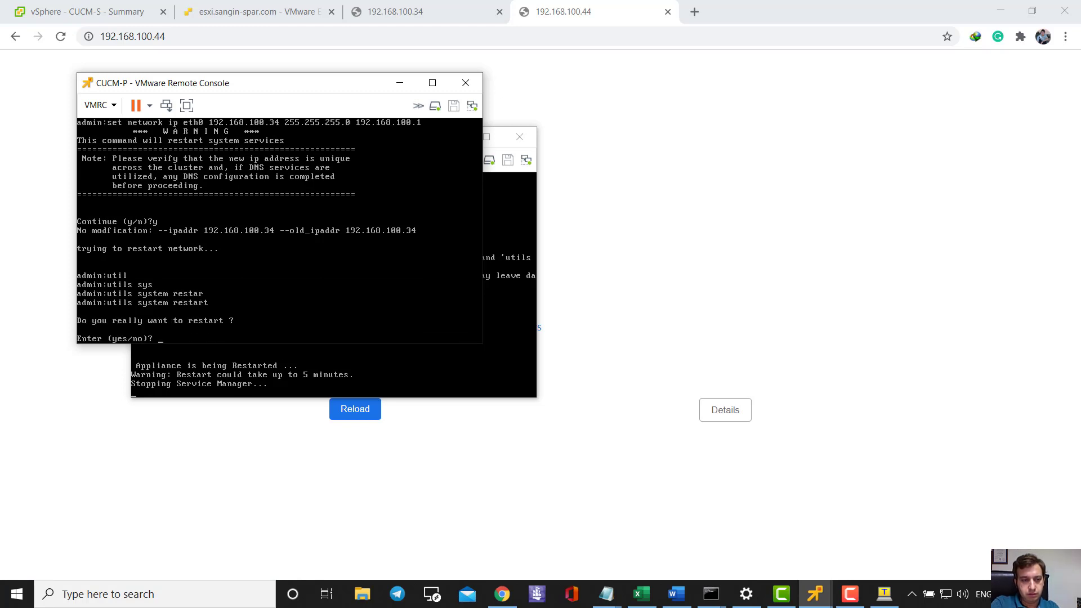
pyautogui.write('yes')
pyautogui.press('Return')
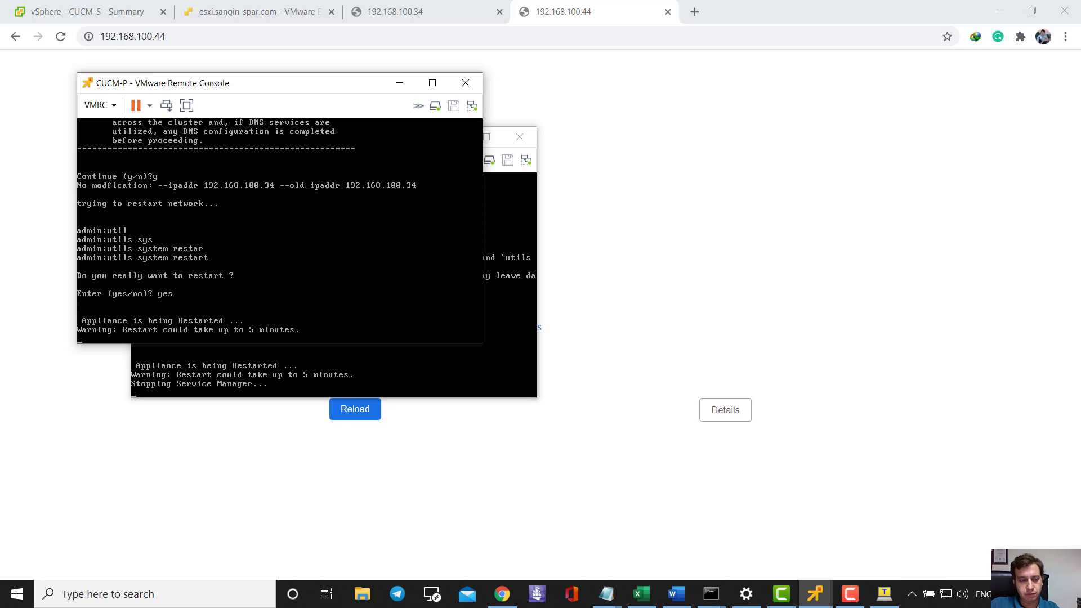
# - Arrange the CUCM-P and CUCM-S console windows side by side
pyautogui.moveTo(205, 90); pyautogui.dragTo(689, 150)
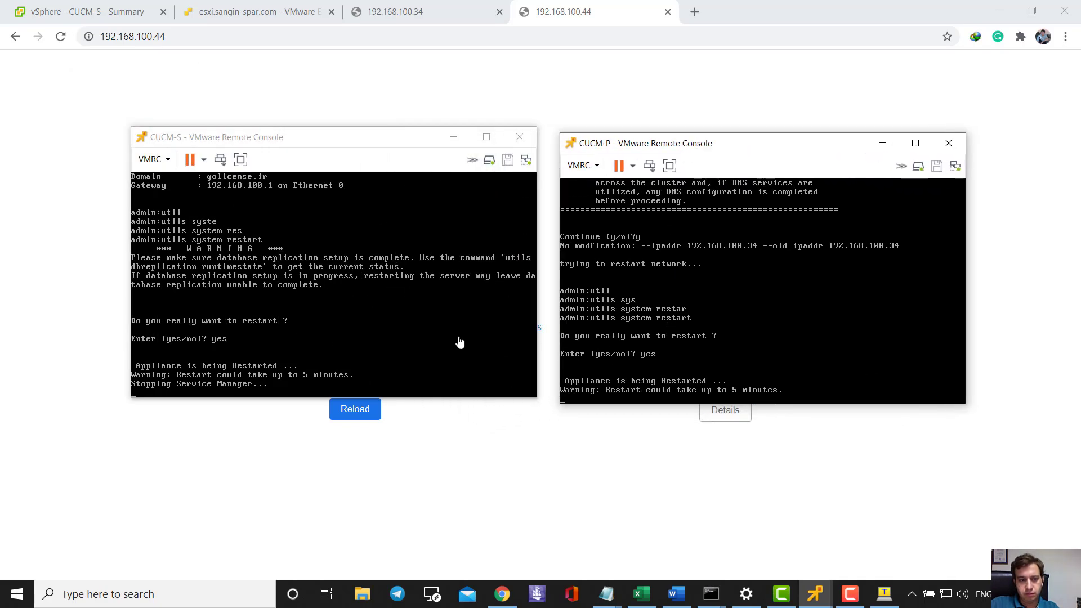
pyautogui.click(316, 140)
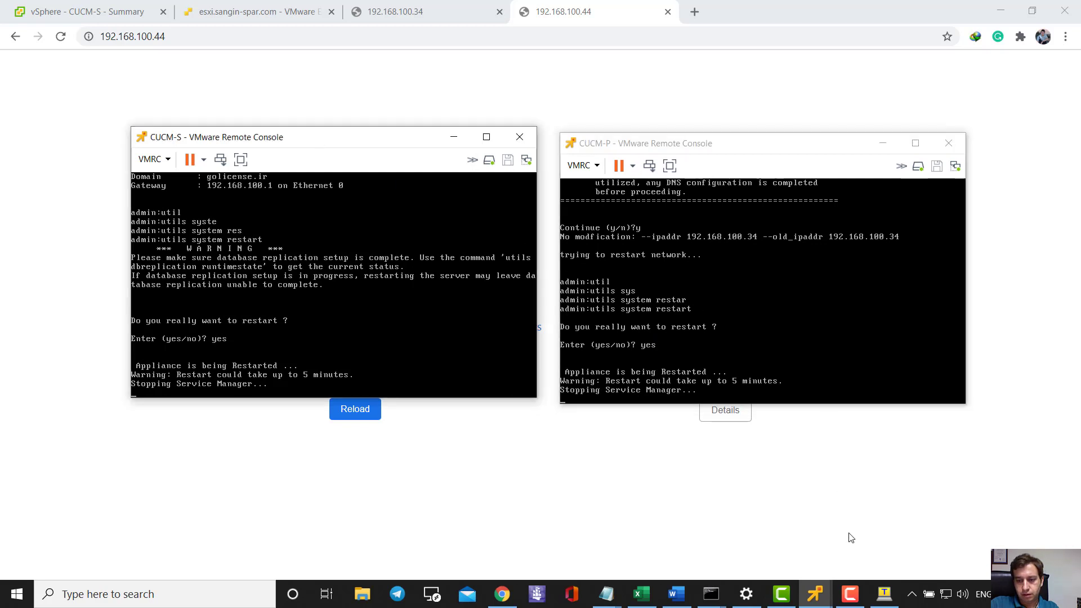
pyautogui.moveTo(356, 136); pyautogui.dragTo(360, 150)
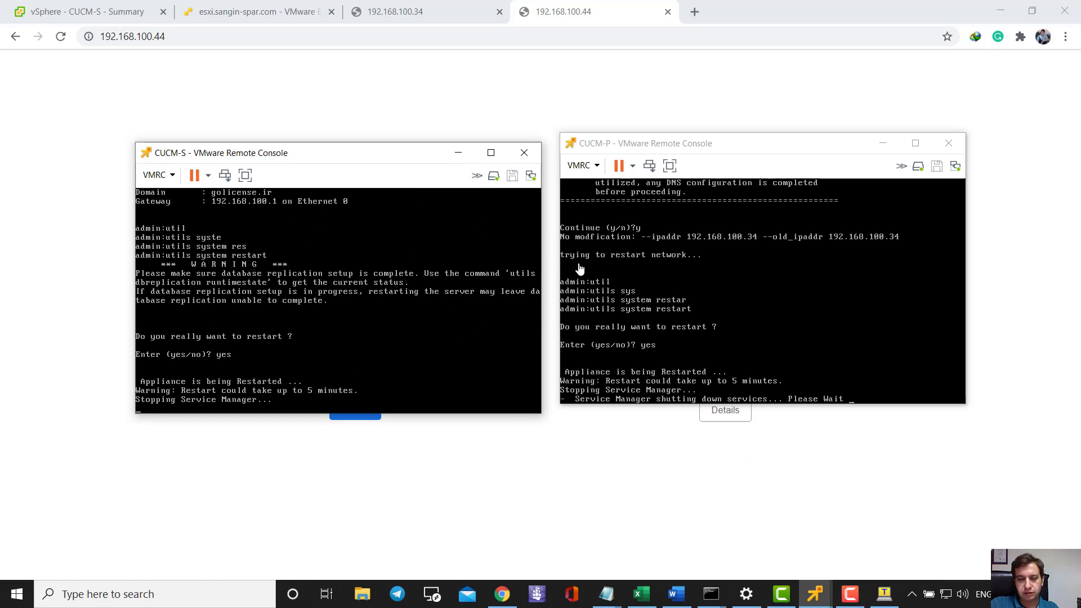
pyautogui.click(849, 589)
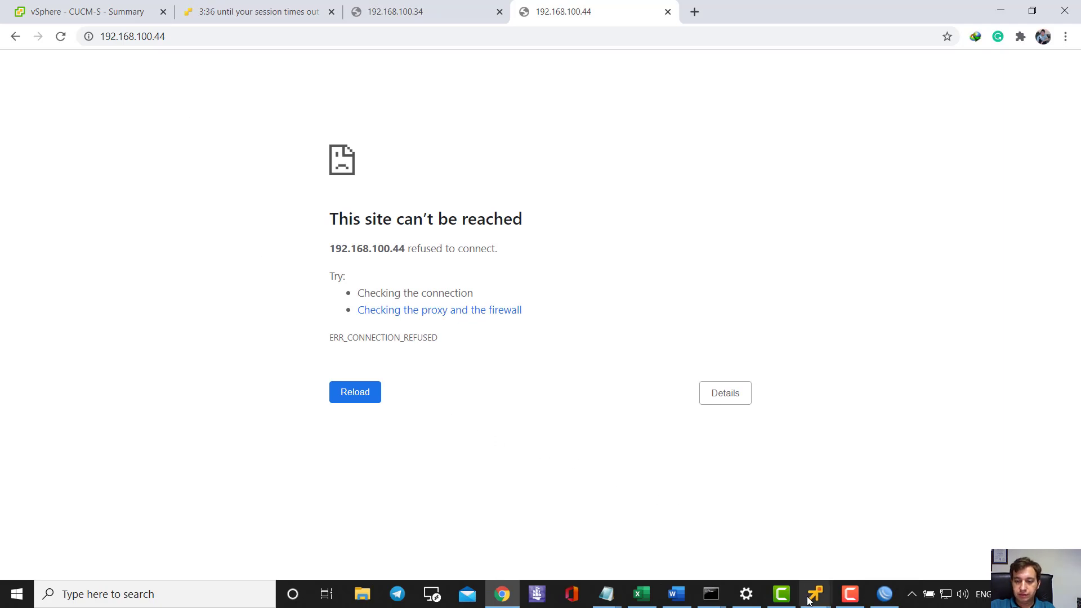
# - Confirm the CUCM-P console has restarted and reached its login prompt
pyautogui.moveTo(809, 598)
pyautogui.click(778, 559)
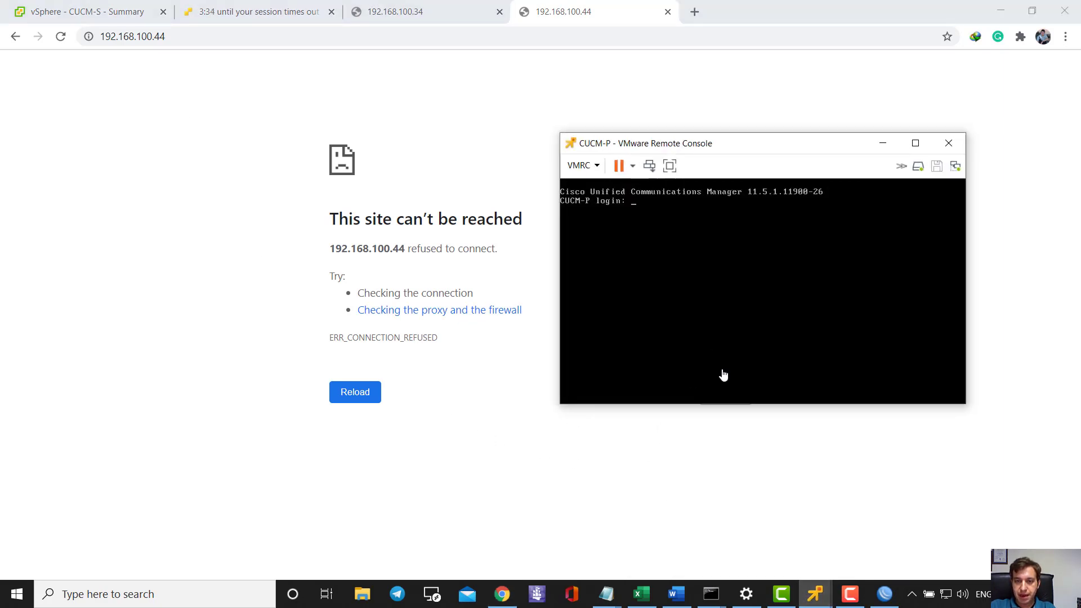
pyautogui.moveTo(819, 588)
pyautogui.click(679, 515)
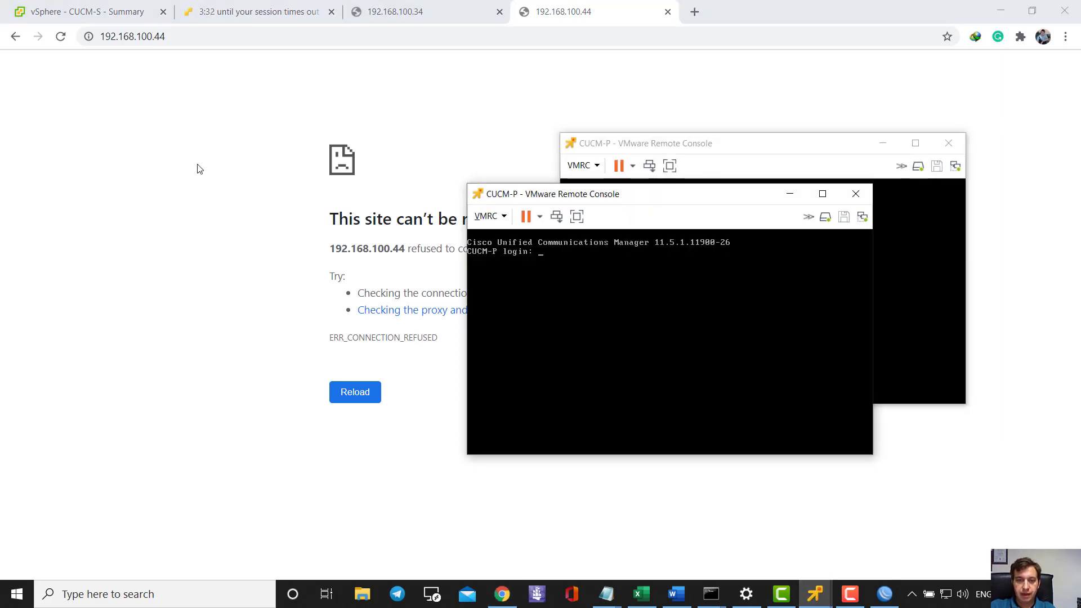
# - Reload the 192.168.100.44 page and open its Cisco Unified Communications Manager link, which returns 404
pyautogui.click(197, 169)
pyautogui.click(60, 36)
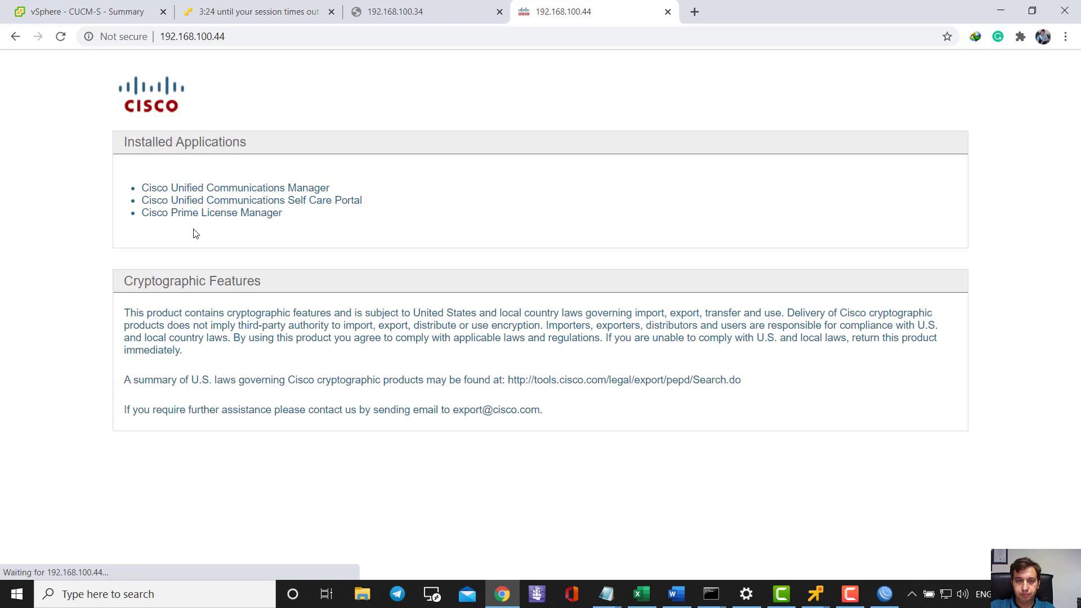
pyautogui.click(389, 10)
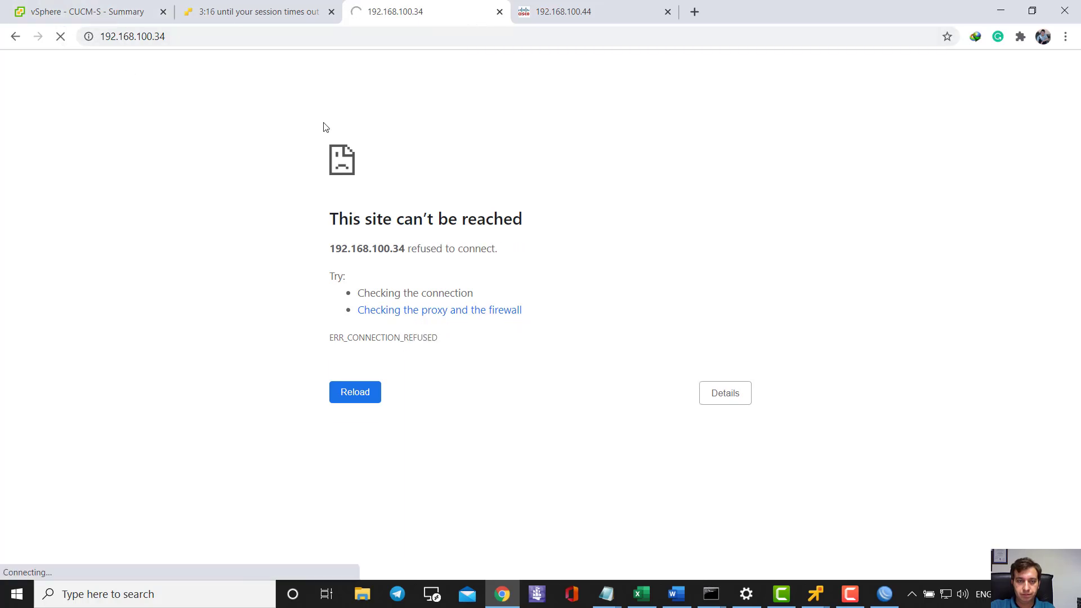
pyautogui.click(520, 20)
pyautogui.click(326, 186)
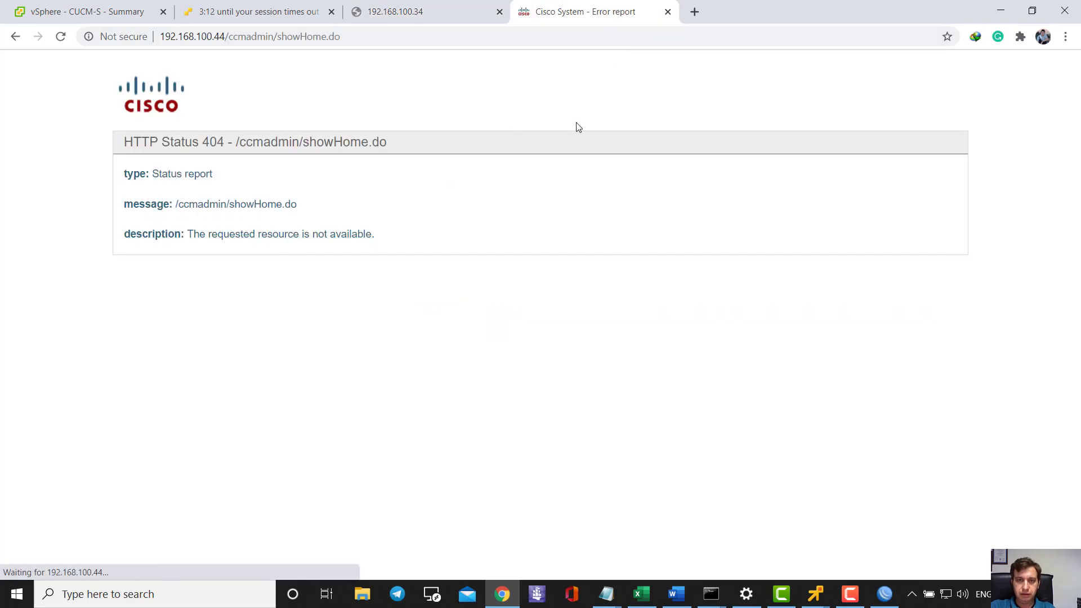
# - Reload the 192.168.100.34 page, which still refuses the connection
pyautogui.click(410, 17)
pyautogui.click(60, 36)
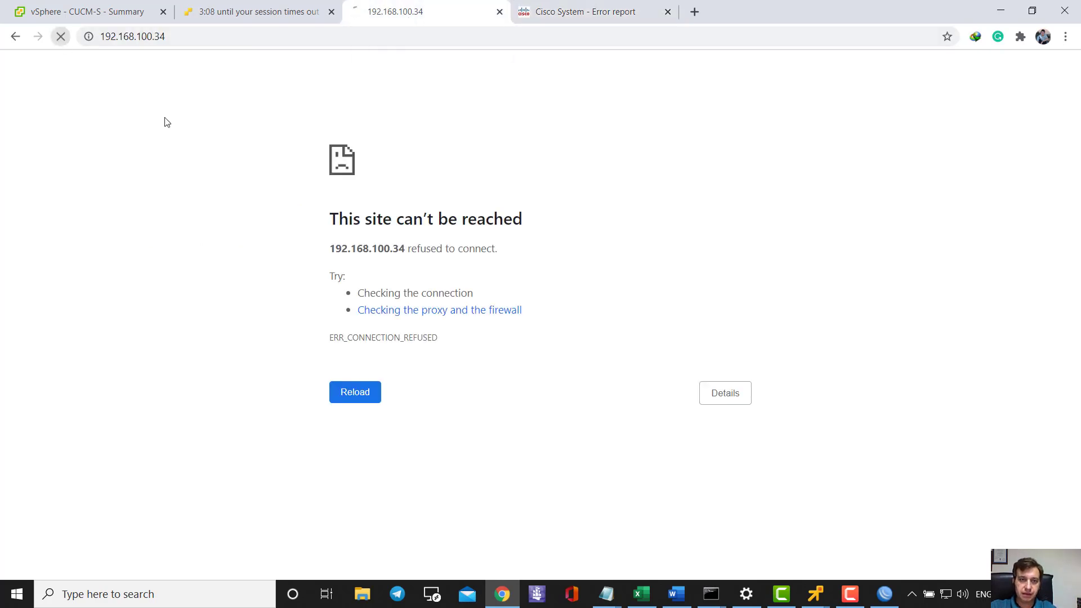
pyautogui.click(569, 19)
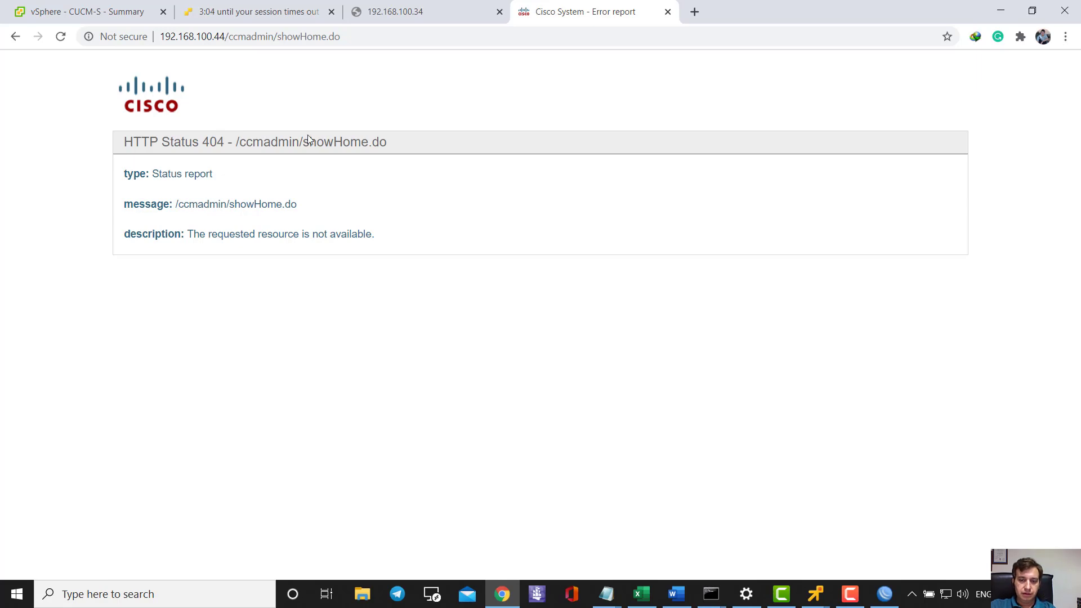
pyautogui.click(883, 593)
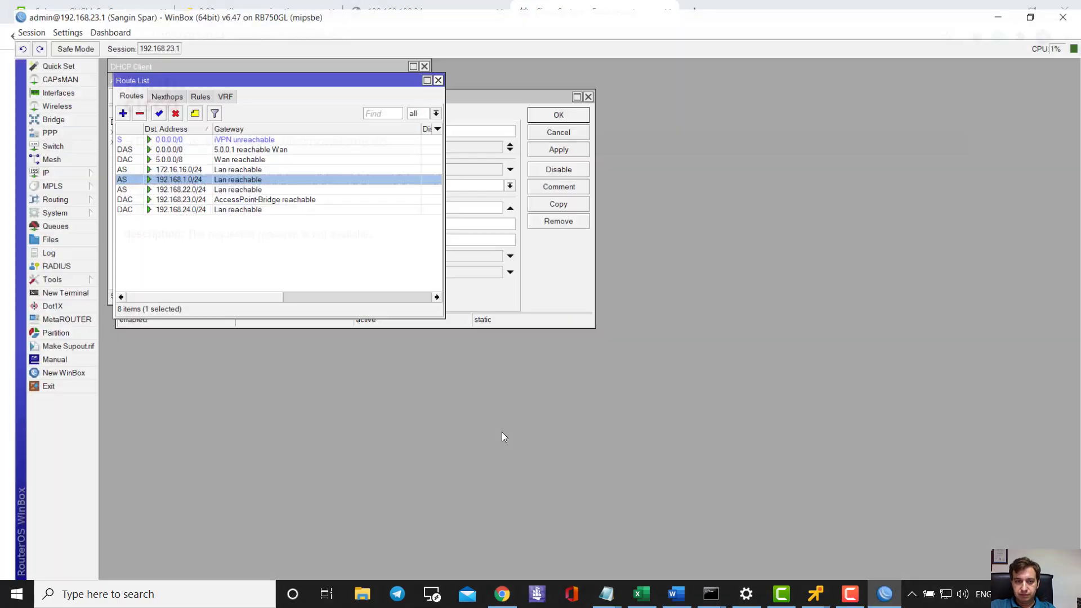
# - Edit the 192.168.1.0/24 static route's Dst. Address to 192.168.100.0/24, then apply and close
pyautogui.click(306, 239)
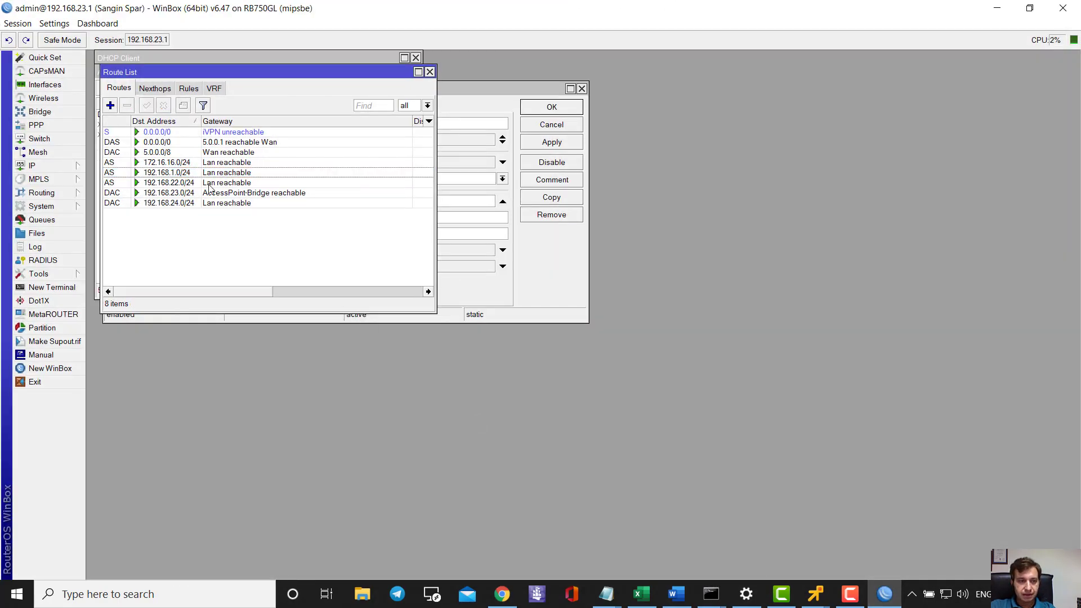
pyautogui.click(180, 173)
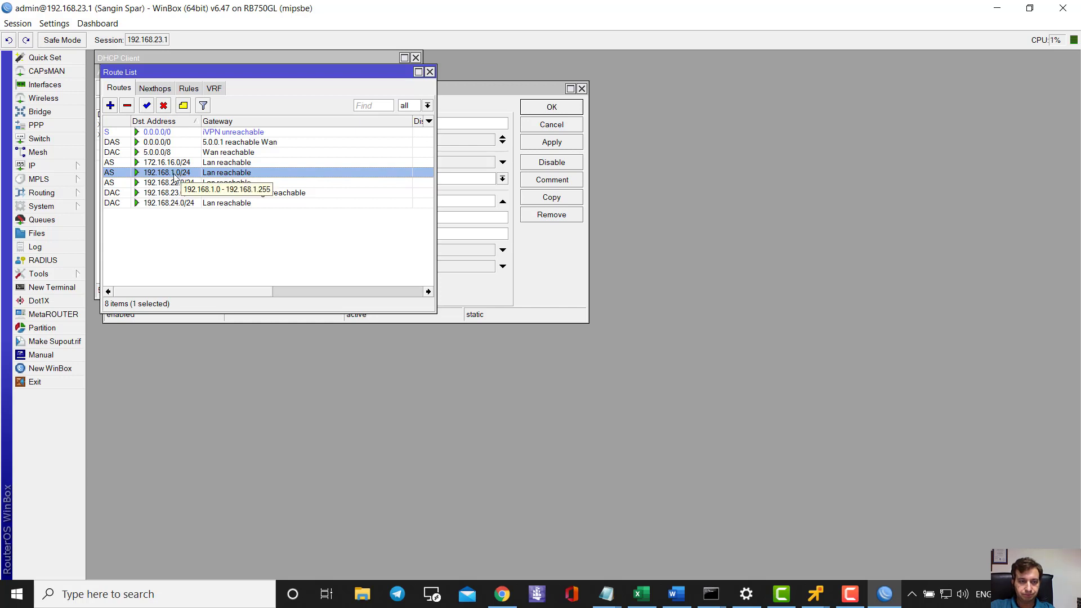
pyautogui.doubleClick(185, 174)
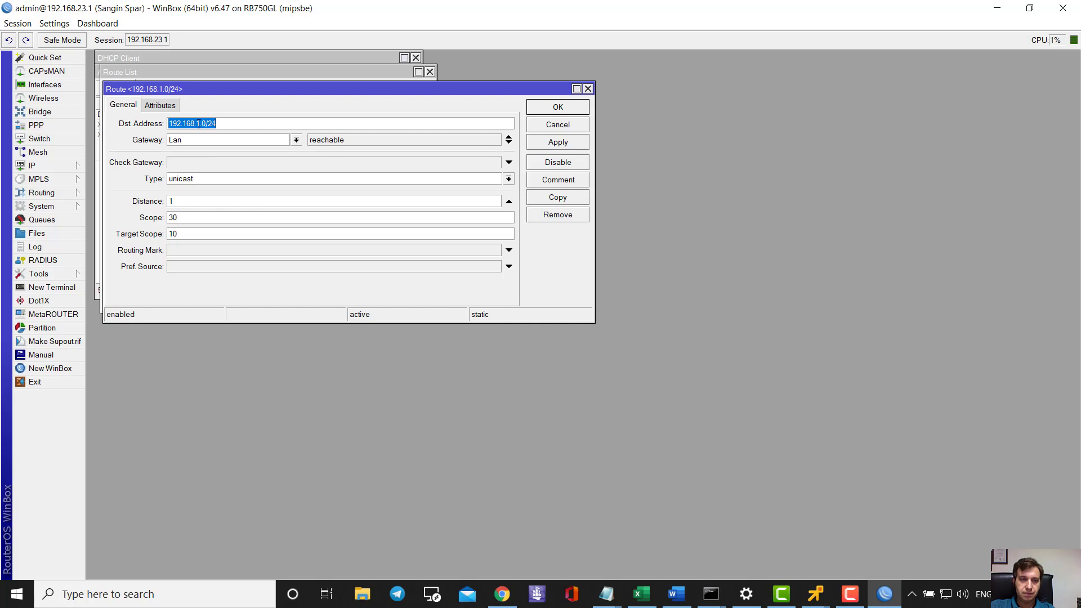
pyautogui.click(203, 123)
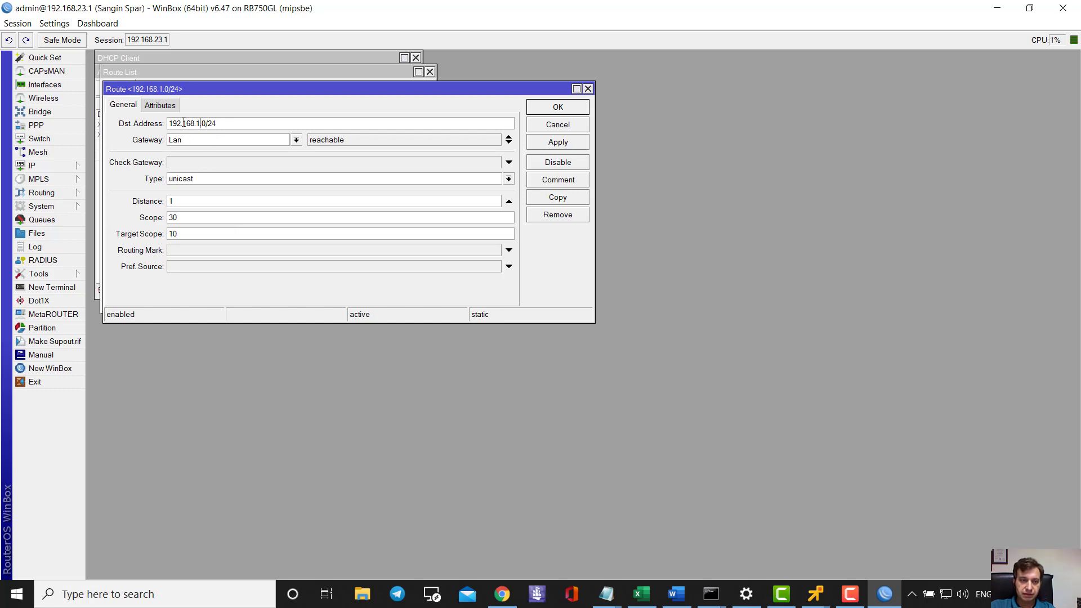
pyautogui.moveTo(182, 123); pyautogui.dragTo(217, 115)
pyautogui.click(201, 125)
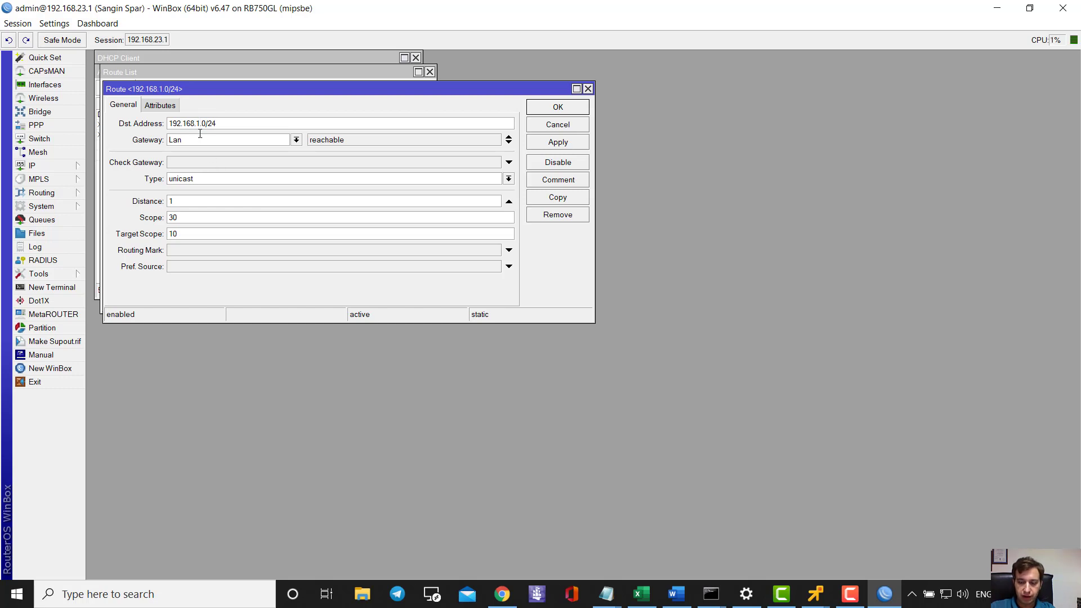
pyautogui.write('00')
pyautogui.click(537, 148)
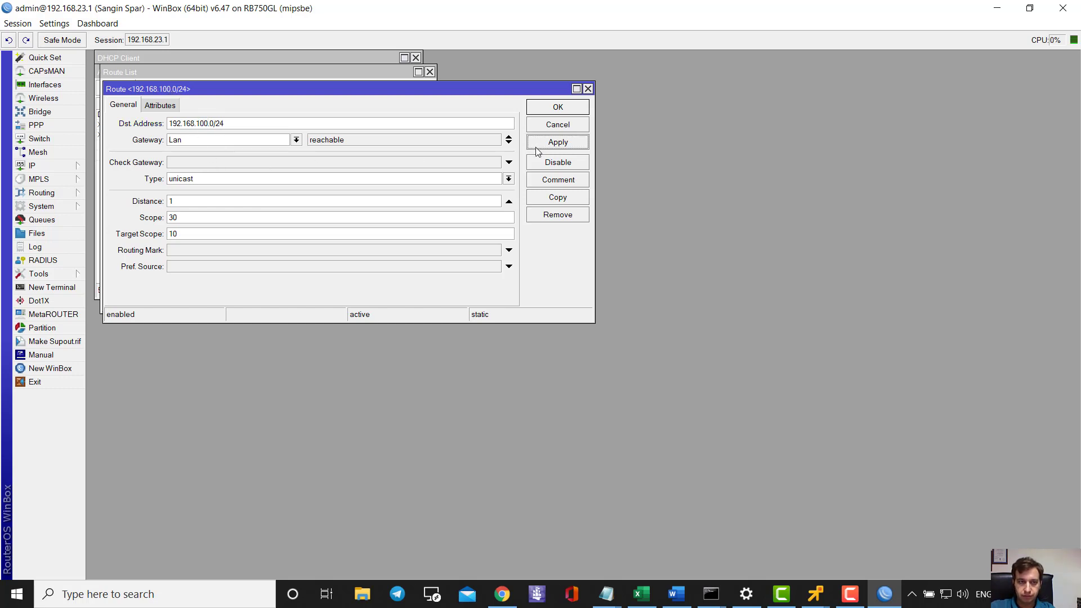
pyautogui.click(557, 108)
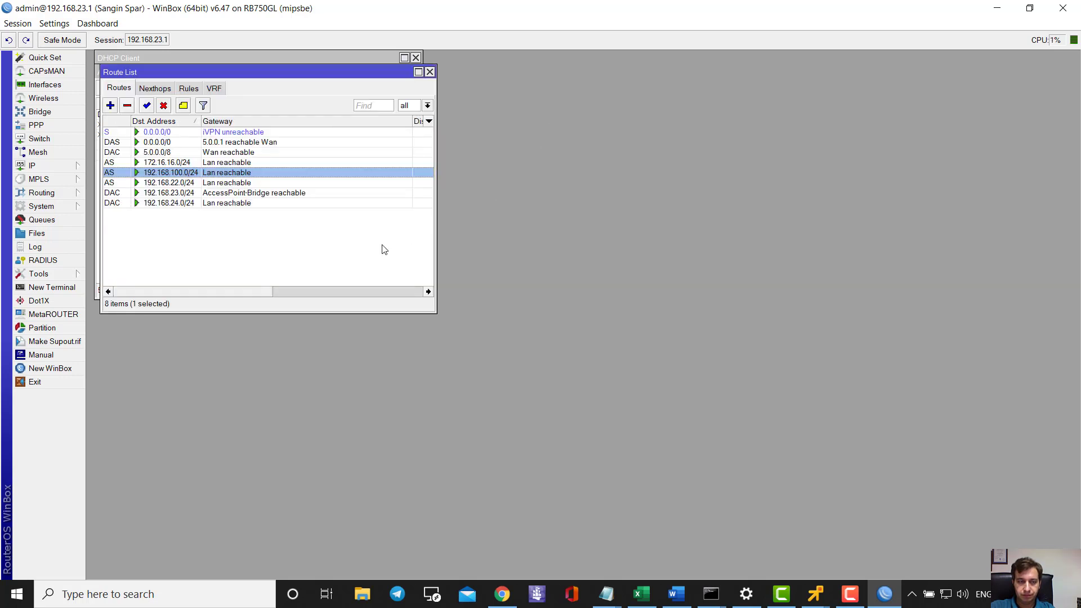
# - Reload both the 192.168.100.34 and 192.168.100.44 pages and reopen the CUCM administration link
pyautogui.click(996, 8)
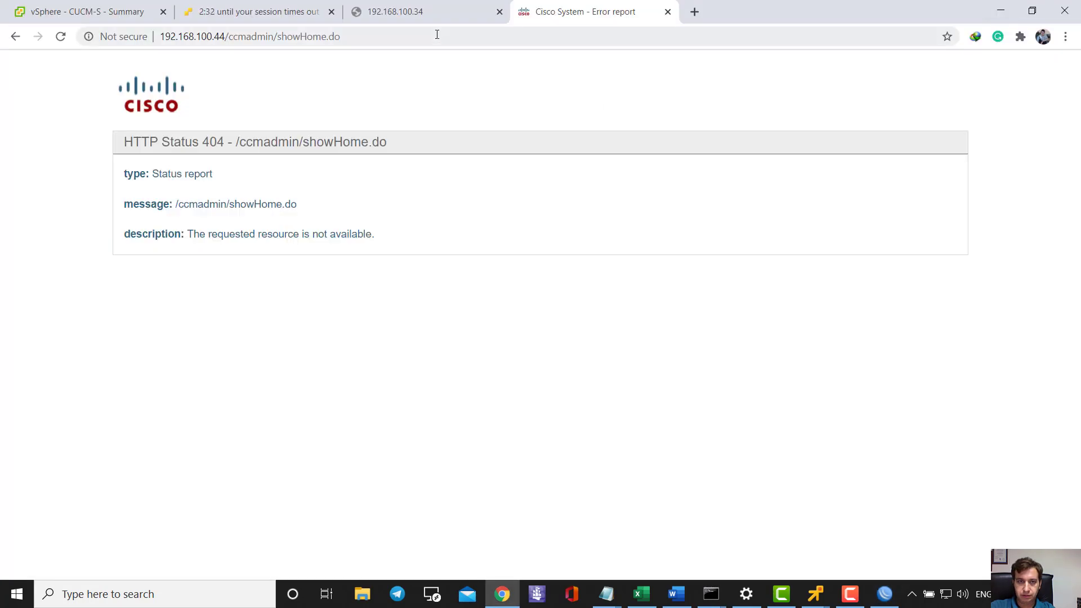
pyautogui.click(403, 16)
pyautogui.click(60, 38)
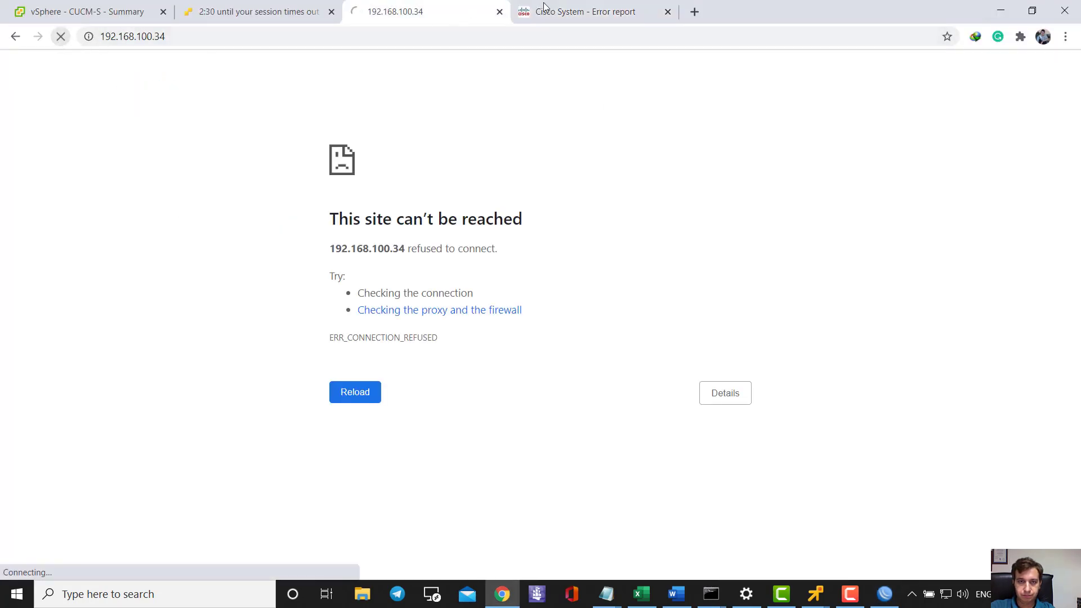
pyautogui.click(579, 10)
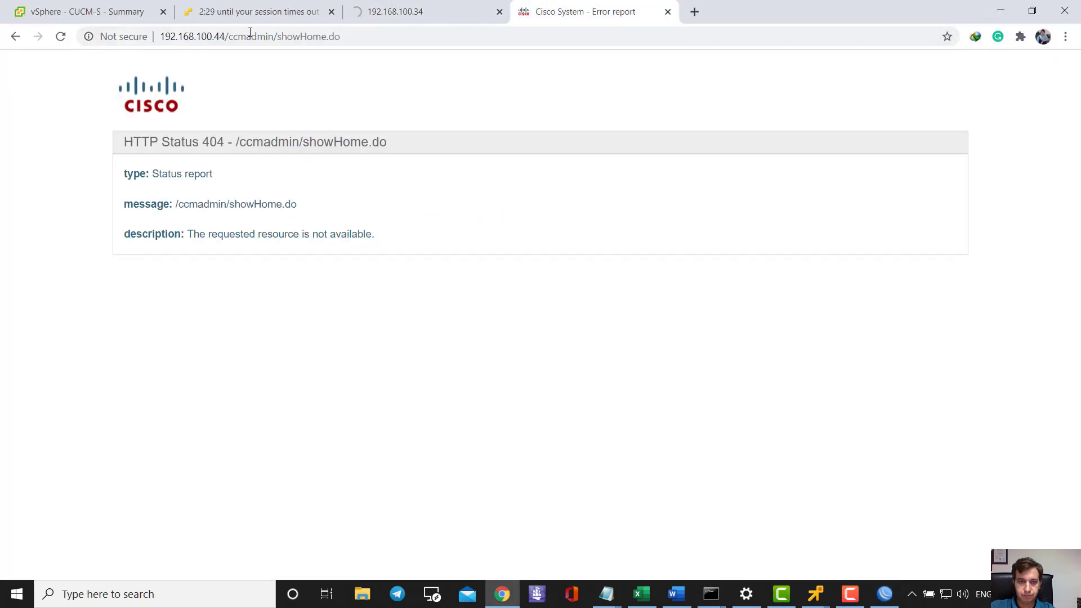
pyautogui.click(61, 37)
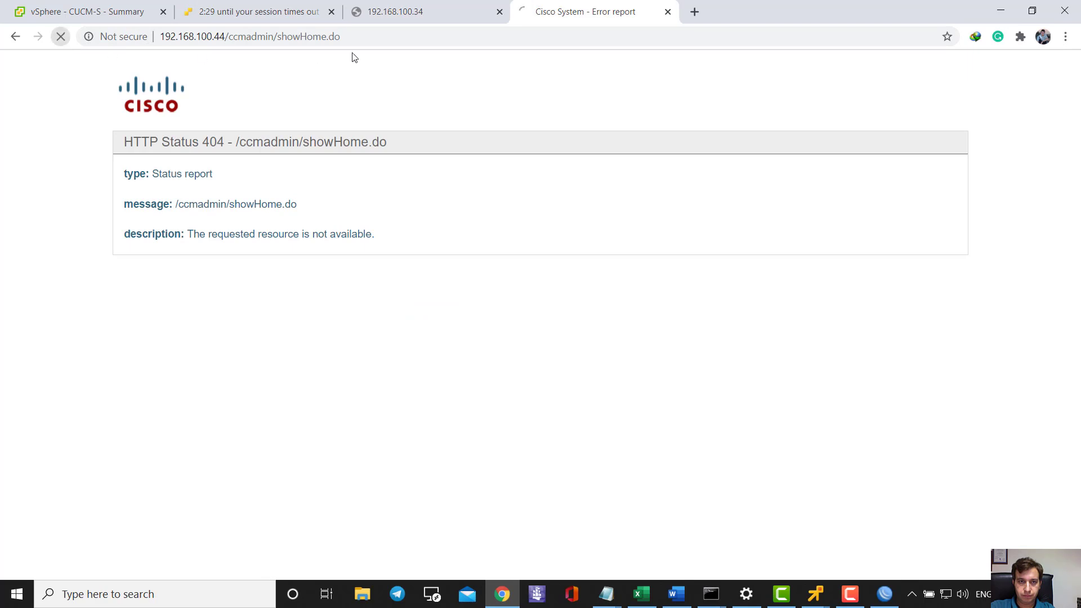
pyautogui.click(15, 36)
pyautogui.click(231, 188)
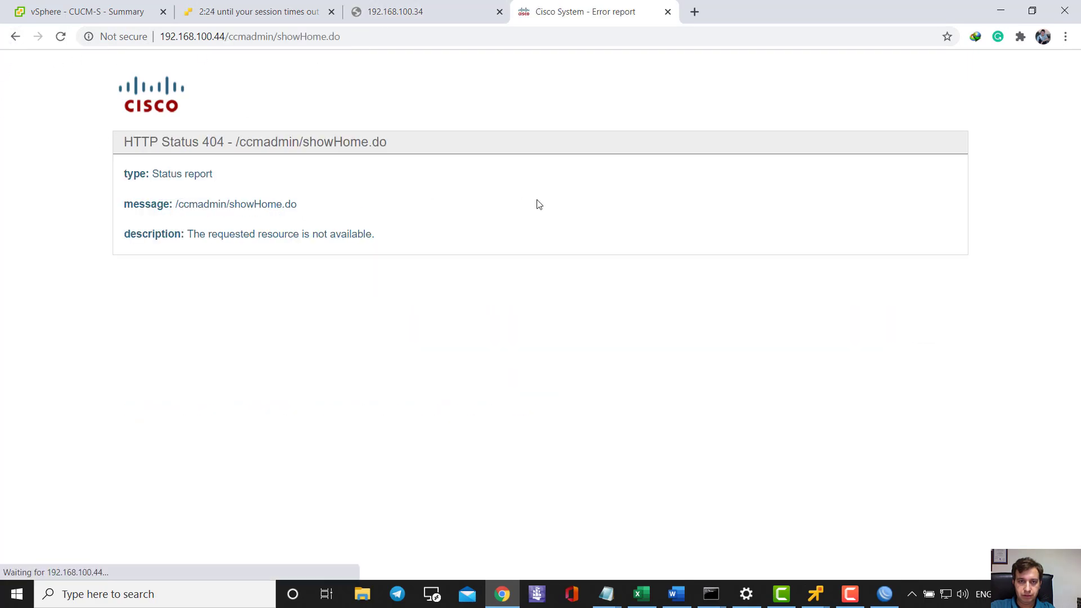
# - Rerun the ping to 192.168.100.44 in Command Prompt and confirm replies
pyautogui.moveTo(710, 594)
pyautogui.click(721, 487)
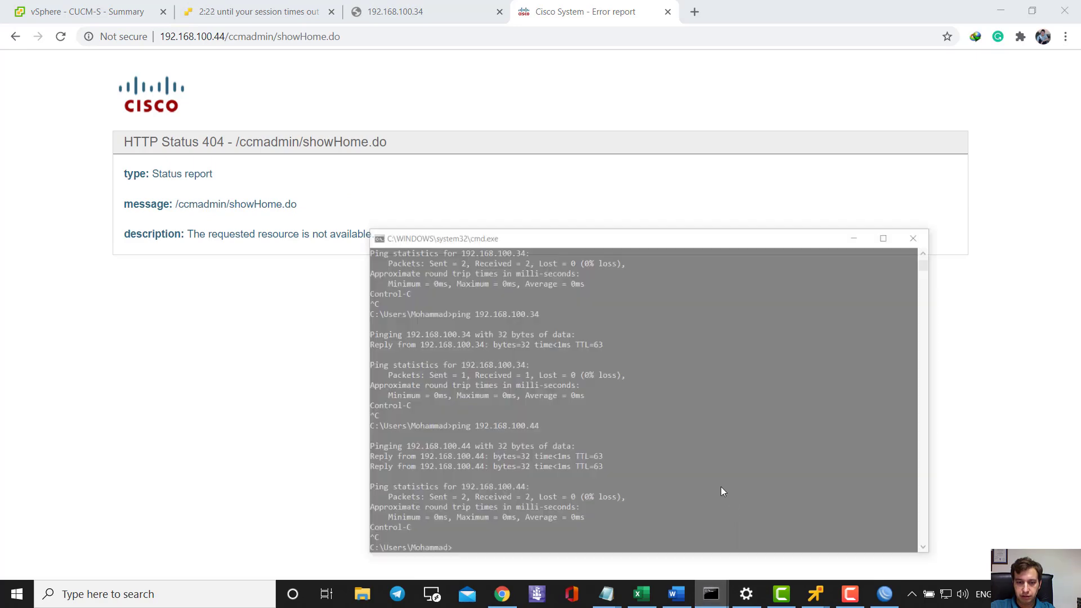
pyautogui.press('Up')
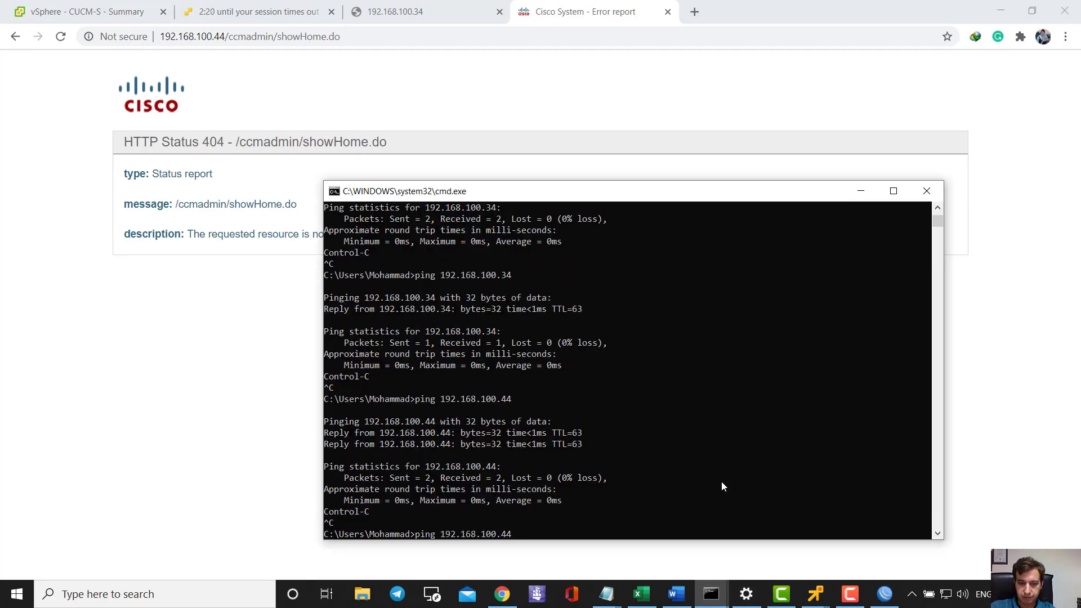
pyautogui.press('Return')
pyautogui.hotkey('ctrl', 'c')
# - Ping 192.168.100.34 and confirm it replies with no packet loss
pyautogui.press('Up')
pyautogui.press('BackSpace')
pyautogui.press('BackSpace')
pyautogui.write('1')
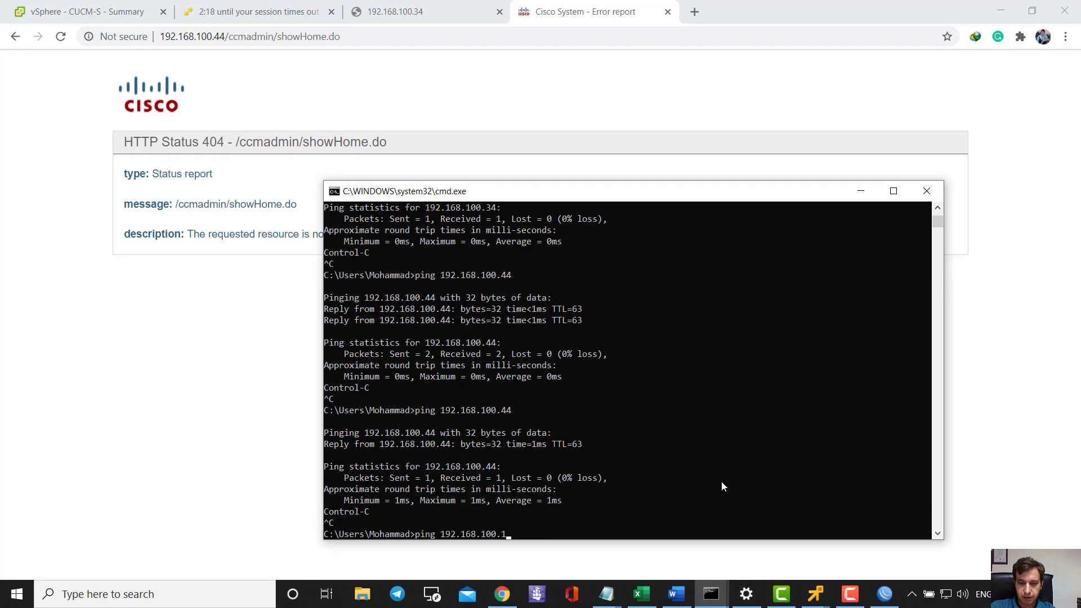
pyautogui.press('BackSpace')
pyautogui.write('34')
pyautogui.press('Return')
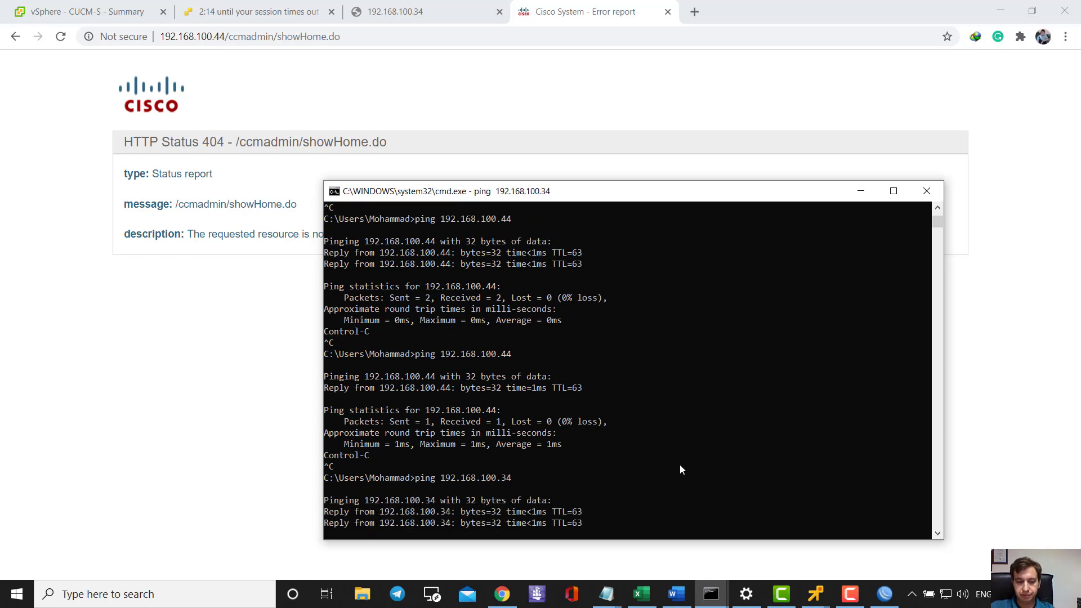
pyautogui.hotkey('ctrl', 'c')
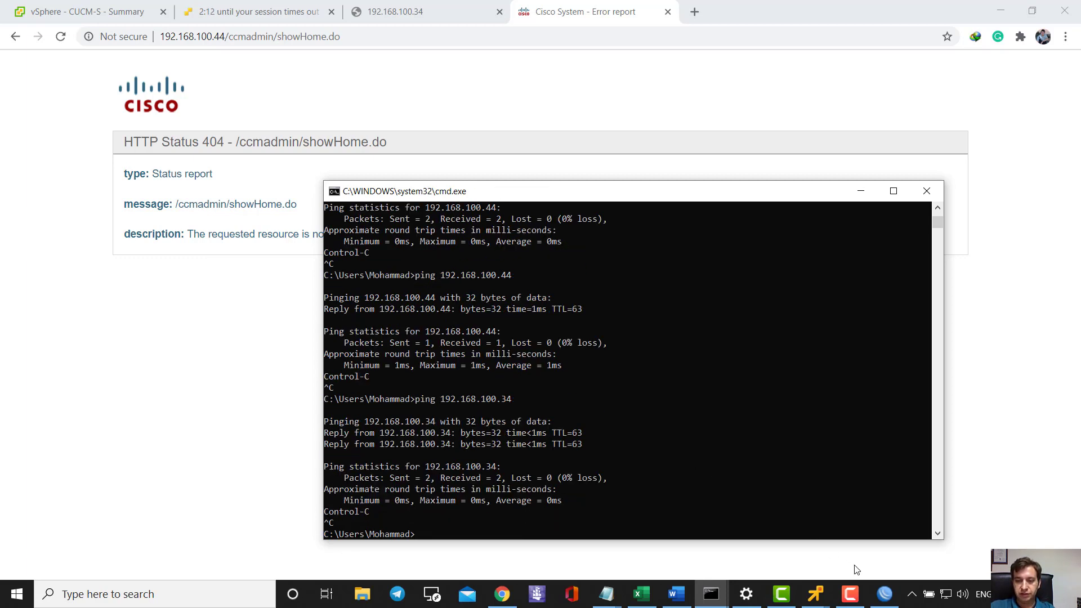
pyautogui.moveTo(850, 592)
pyautogui.click(904, 570)
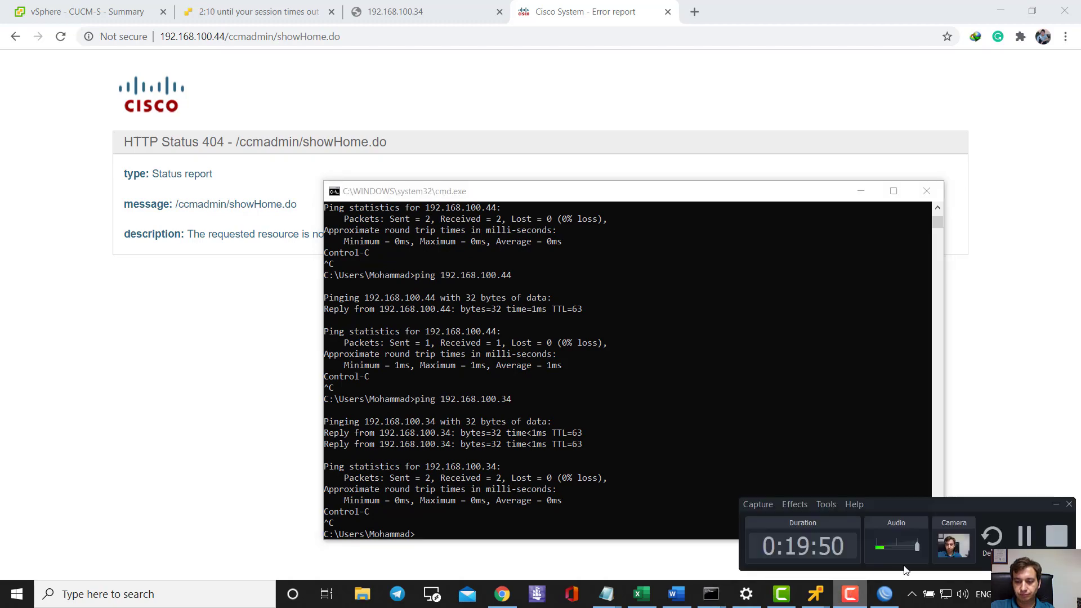